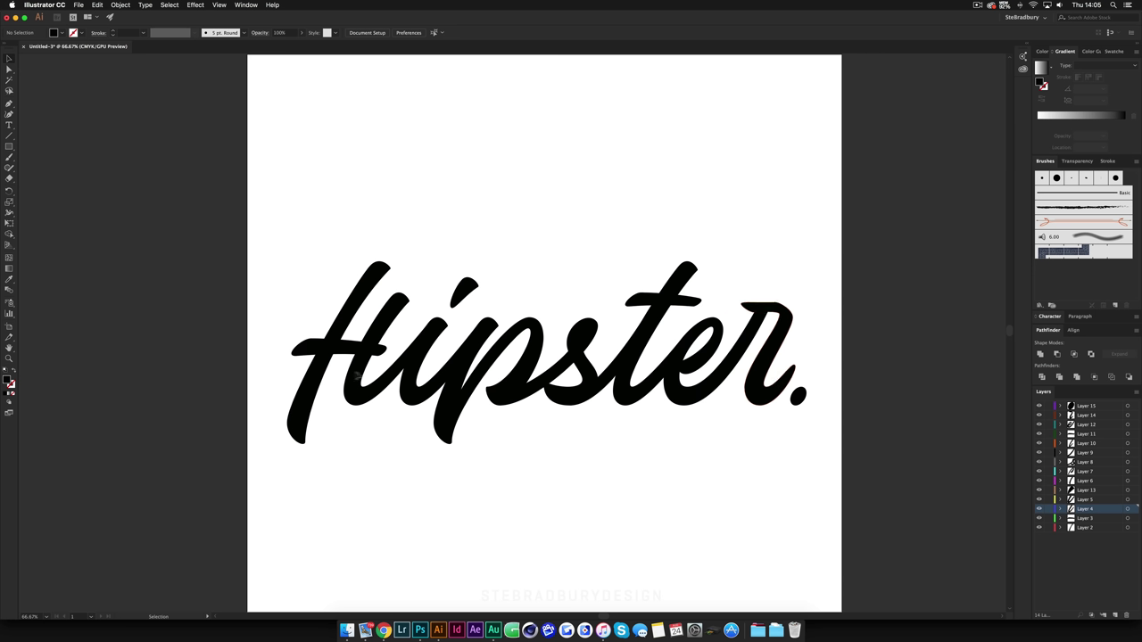
- Select the crossbar and other strokes of the letter H in turn to examine how each sits on its own layer
click(345, 359)
click(348, 350)
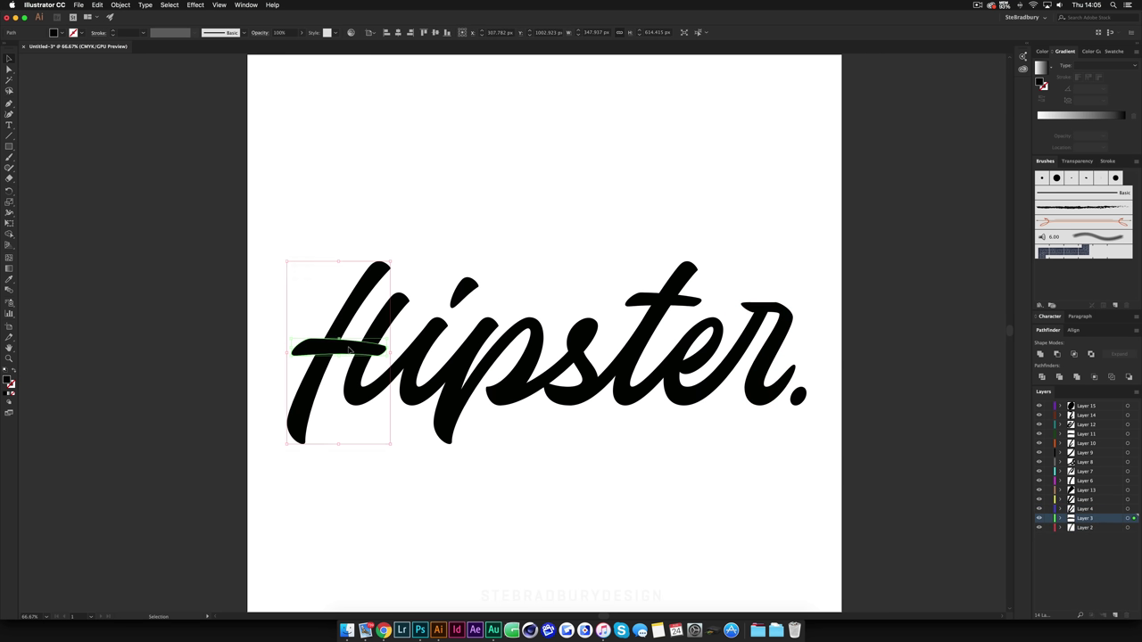
click(362, 352)
drag(300, 338, 300, 336)
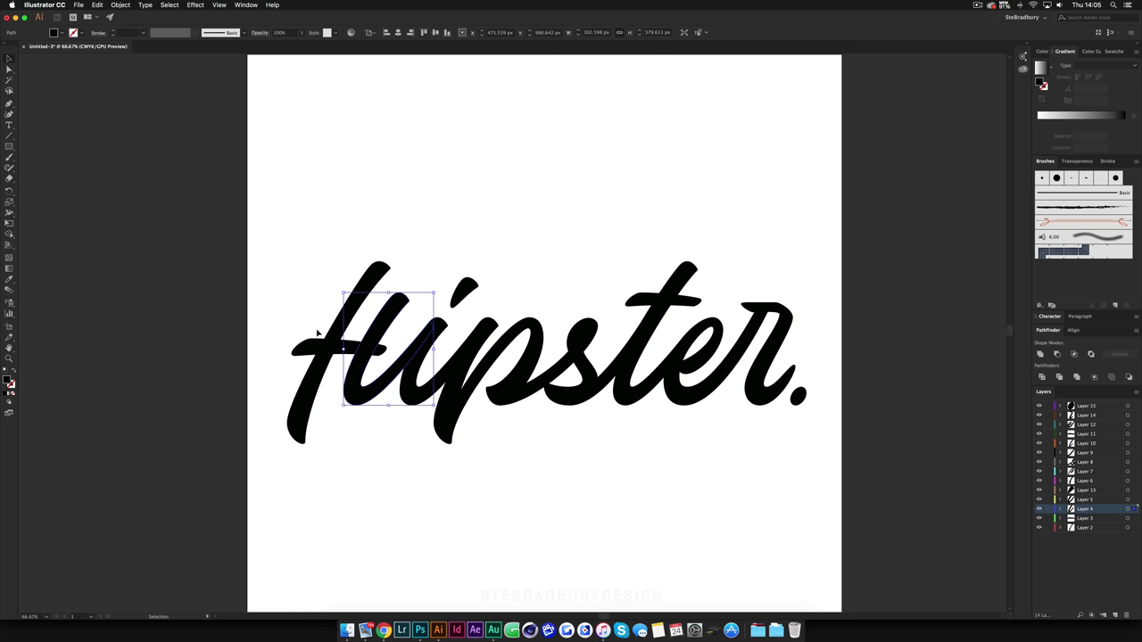
click(339, 350)
click(328, 351)
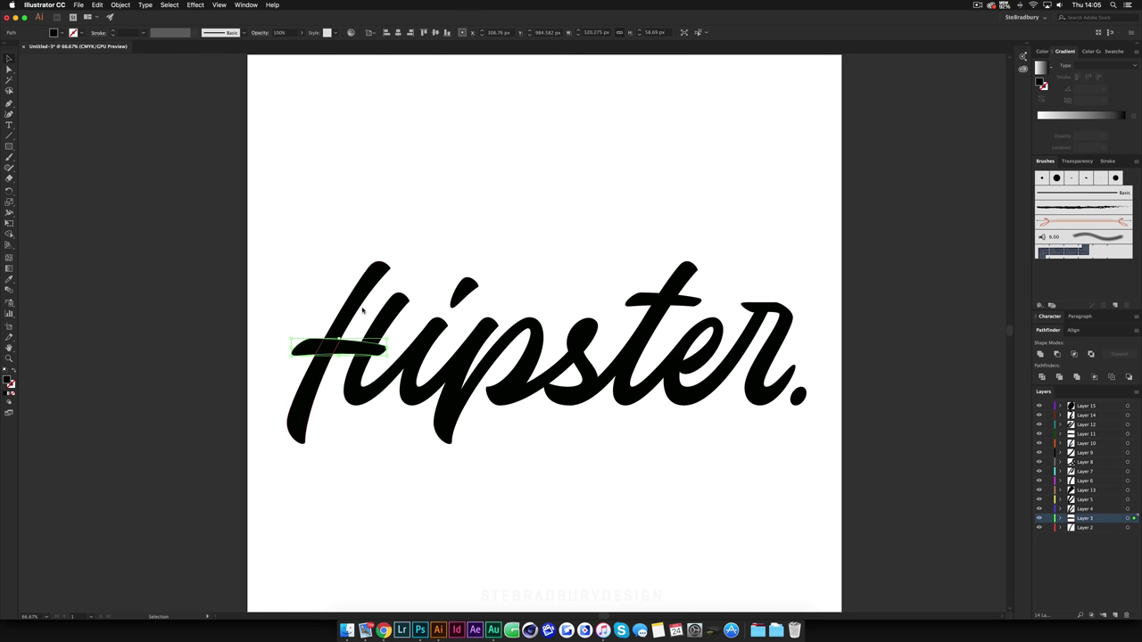
click(362, 368)
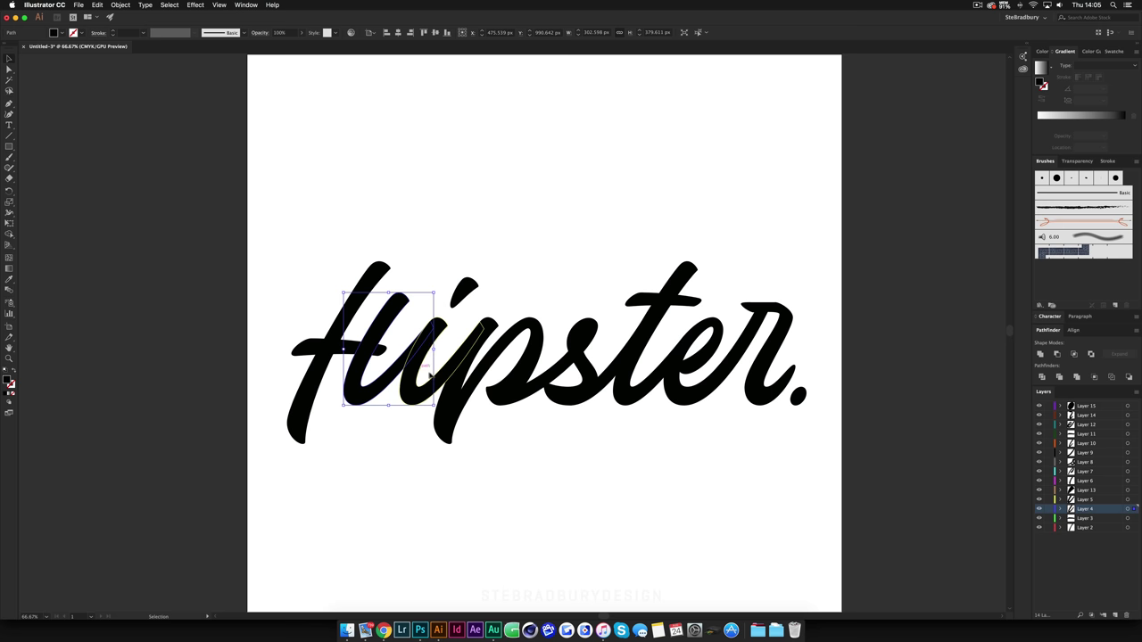
- Delete all the lettering after the H, from the letter i to the full stop
click(393, 424)
mouse_move(393, 423)
mouse_down()
mouse_move(513, 368)
mouse_move(818, 309)
mouse_move(823, 266)
mouse_up()
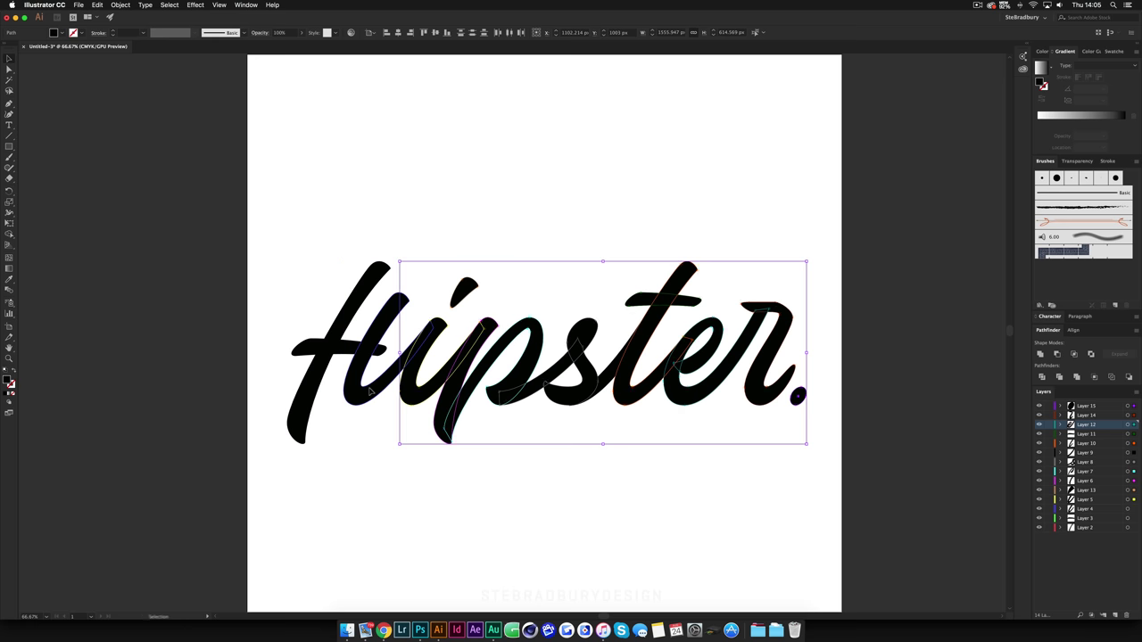
key(Delete)
- Move the H to the middle of the artboard and enlarge it proportionally to fill most of the height
click(378, 390)
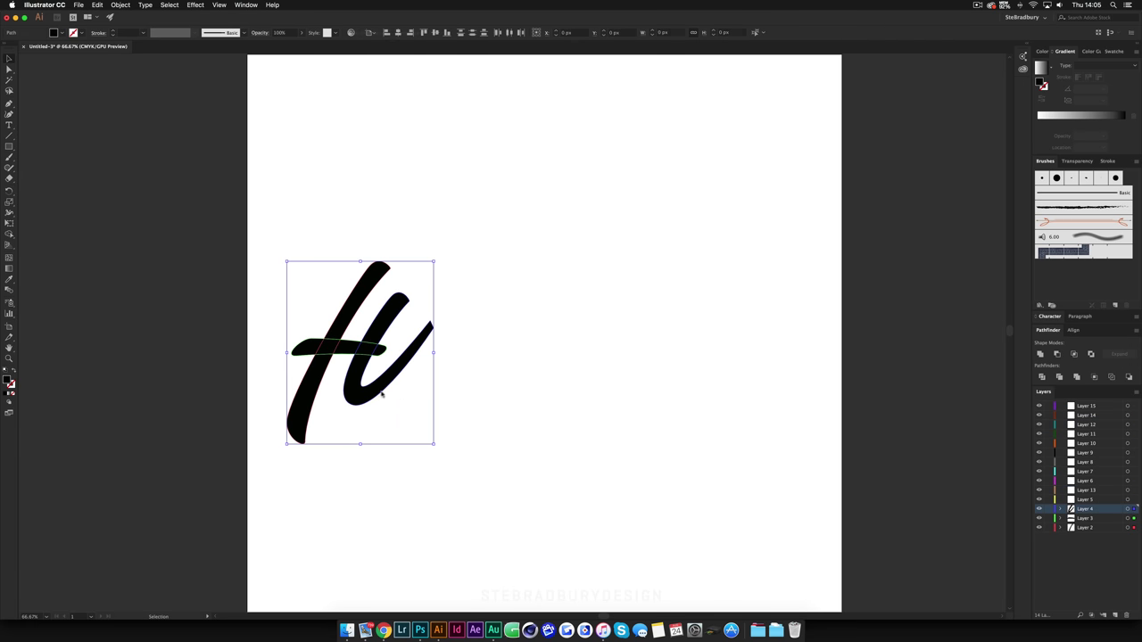
drag(377, 390, 598, 406)
key(ctrl+minus)
key(ctrl+minus)
key(ctrl+minus)
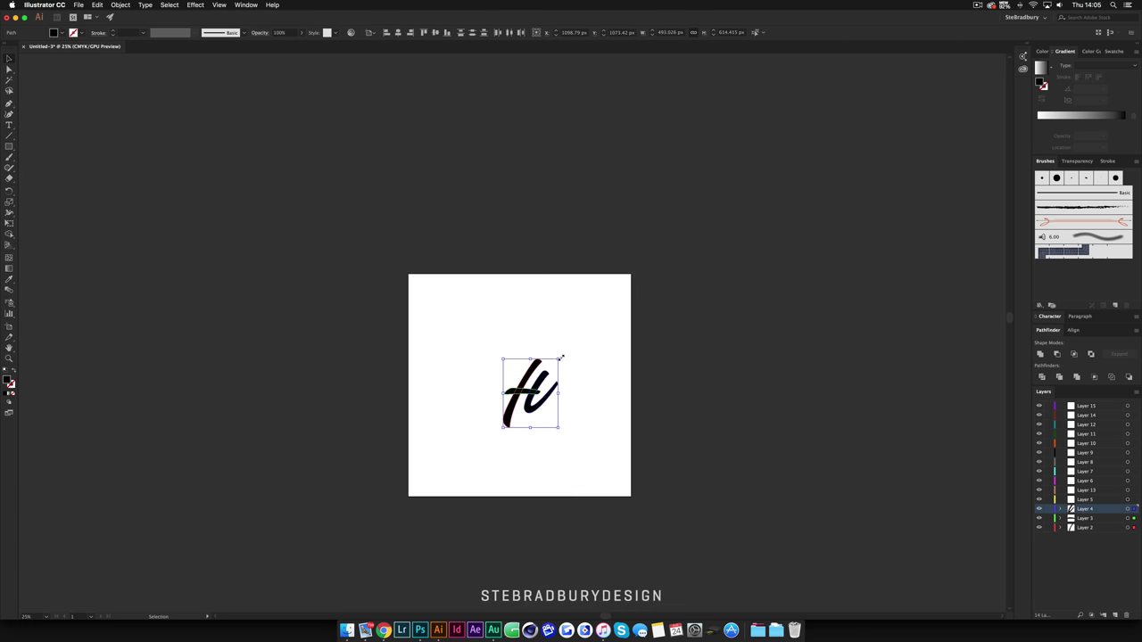
drag(561, 357, 591, 317)
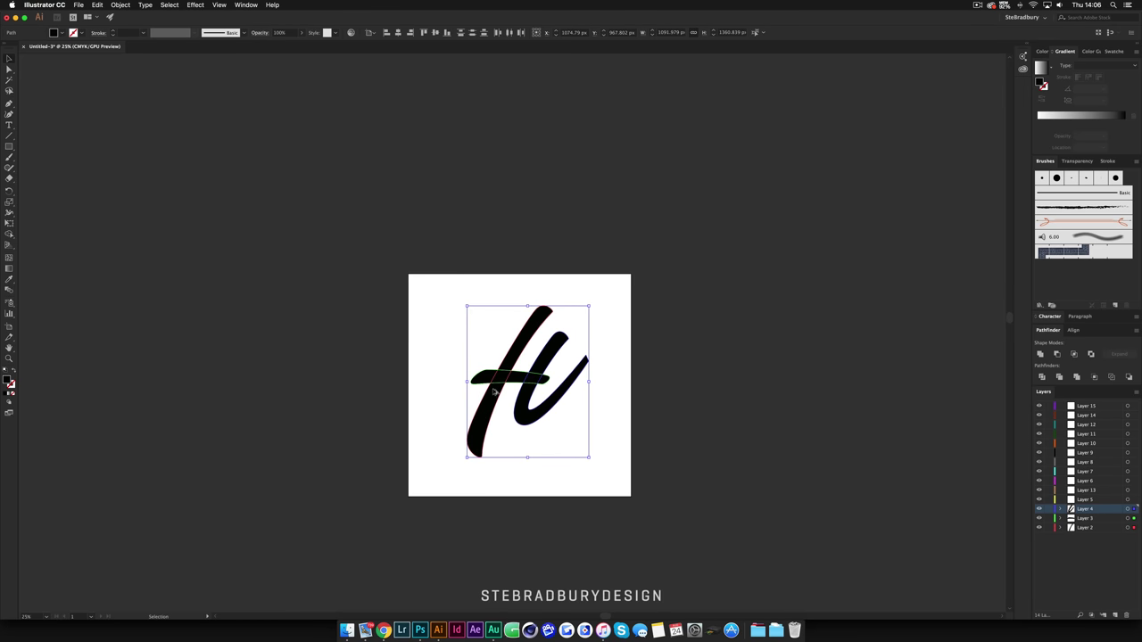
key(ctrl+plus)
click(638, 425)
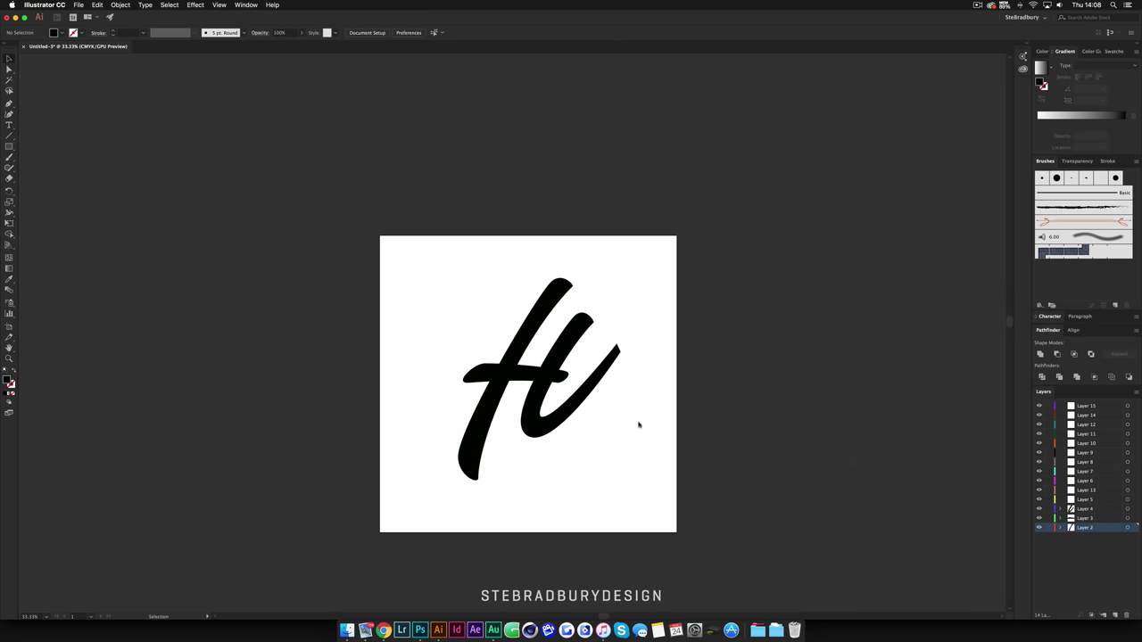
- Set up an export of the artwork in Photoshop (psd) format to the Desktop as H.psd
click(78, 4)
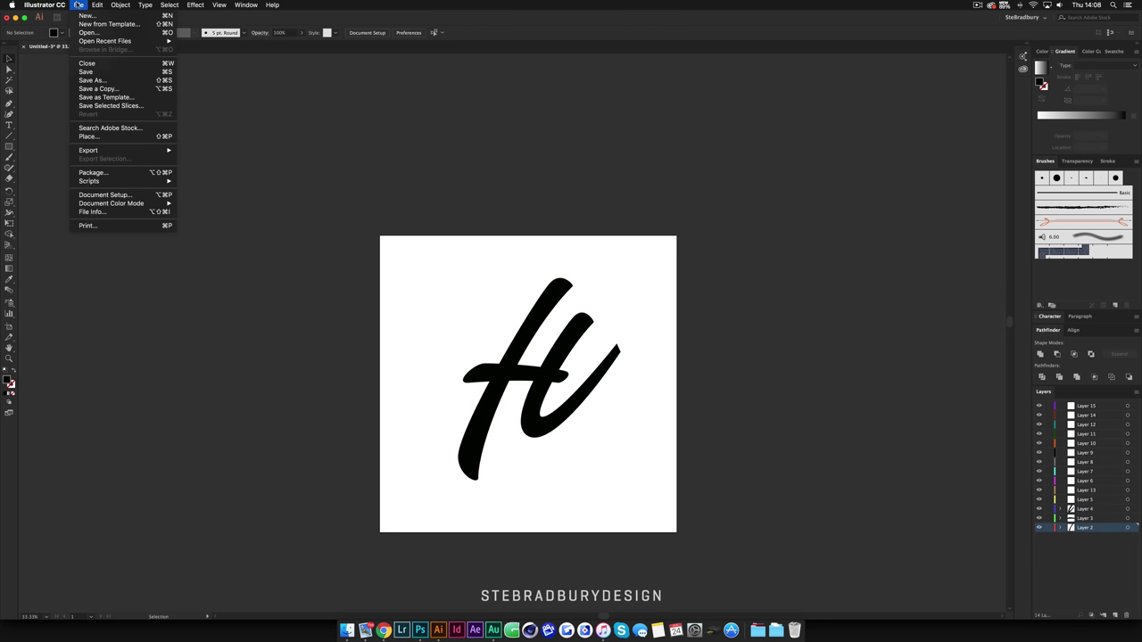
mouse_move(119, 152)
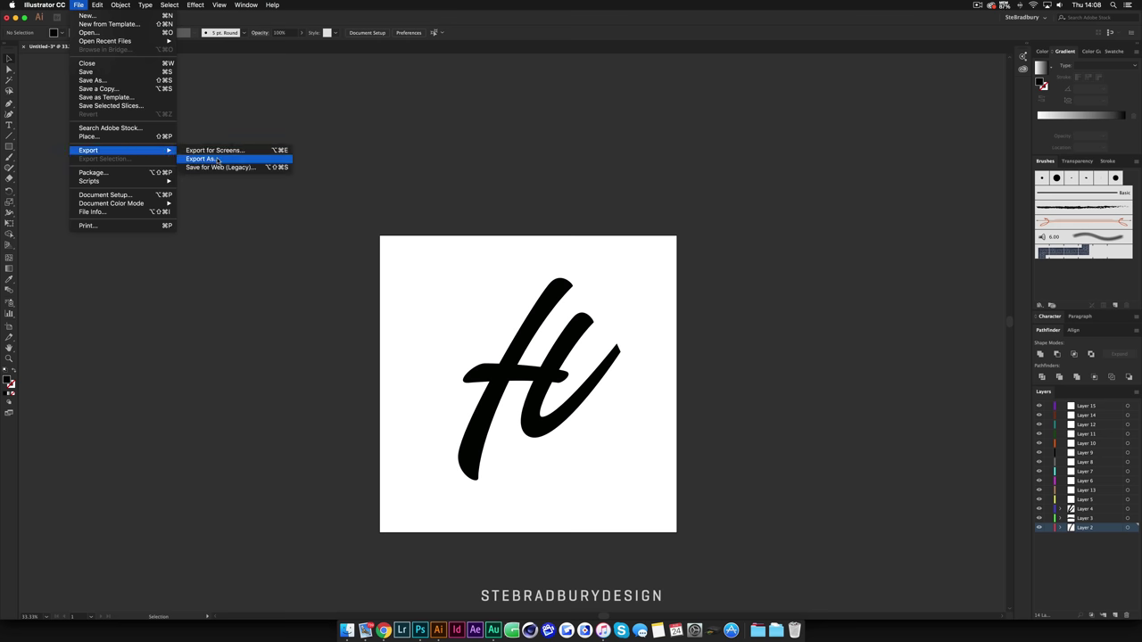
click(217, 162)
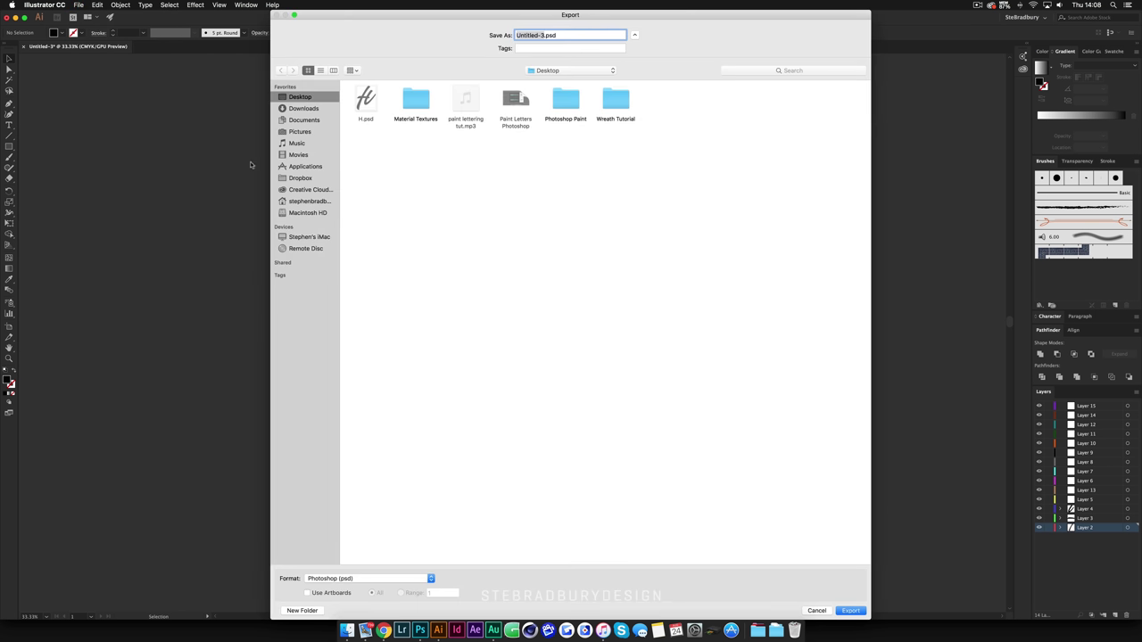
click(391, 578)
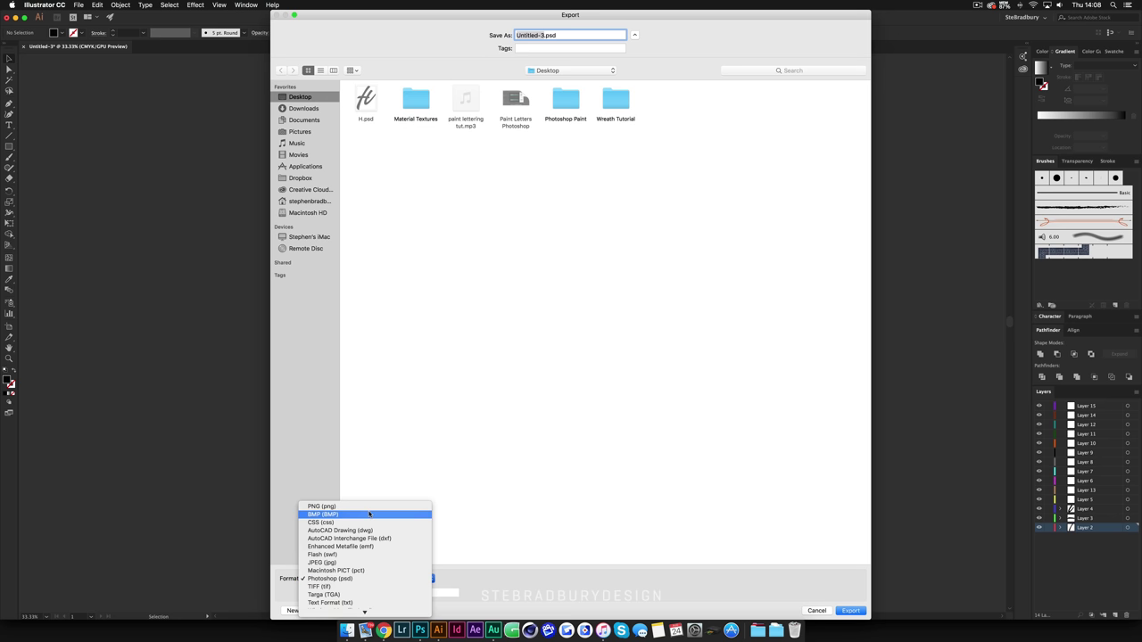
click(344, 580)
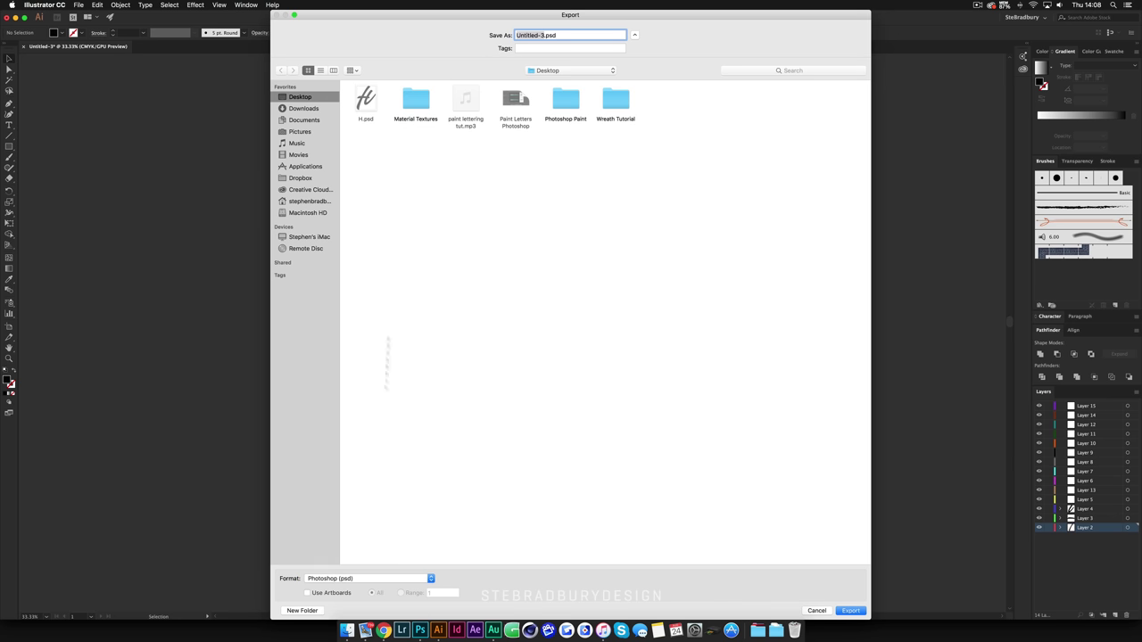
click(361, 100)
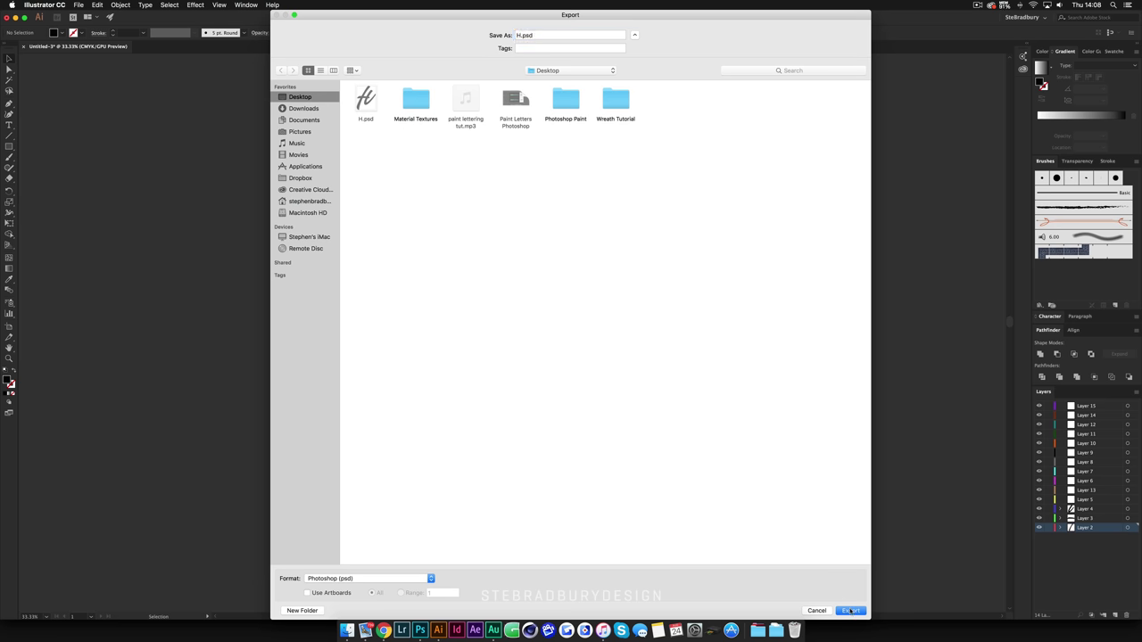
- Replace the existing H.psd, exporting in CMYK at High (300 ppi) with Write Layers enabled
click(850, 611)
click(633, 74)
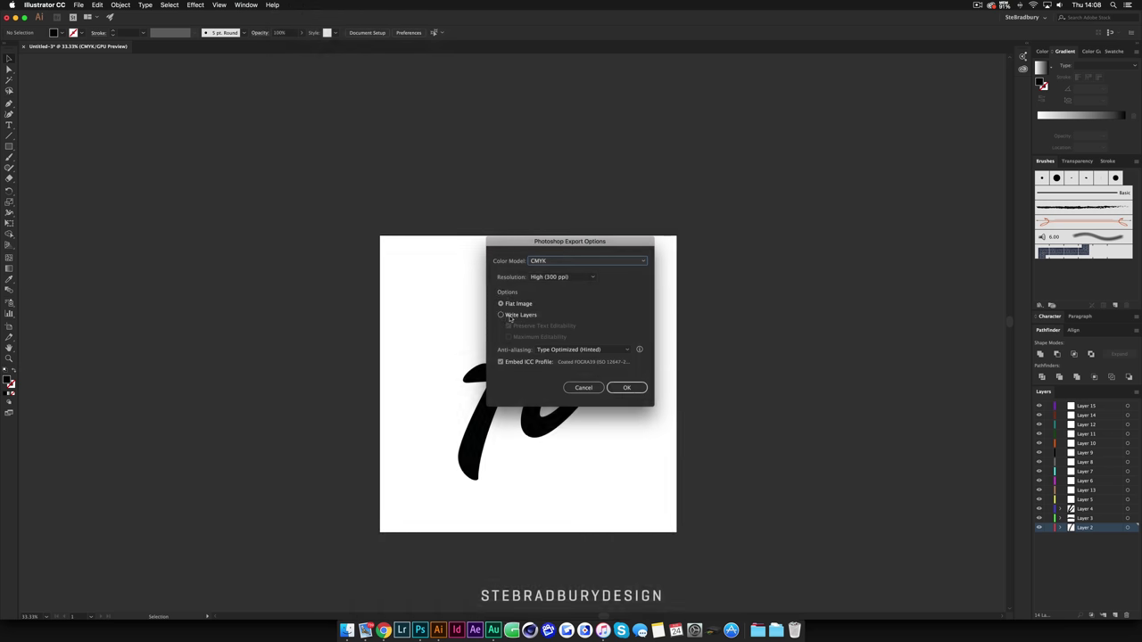
click(500, 316)
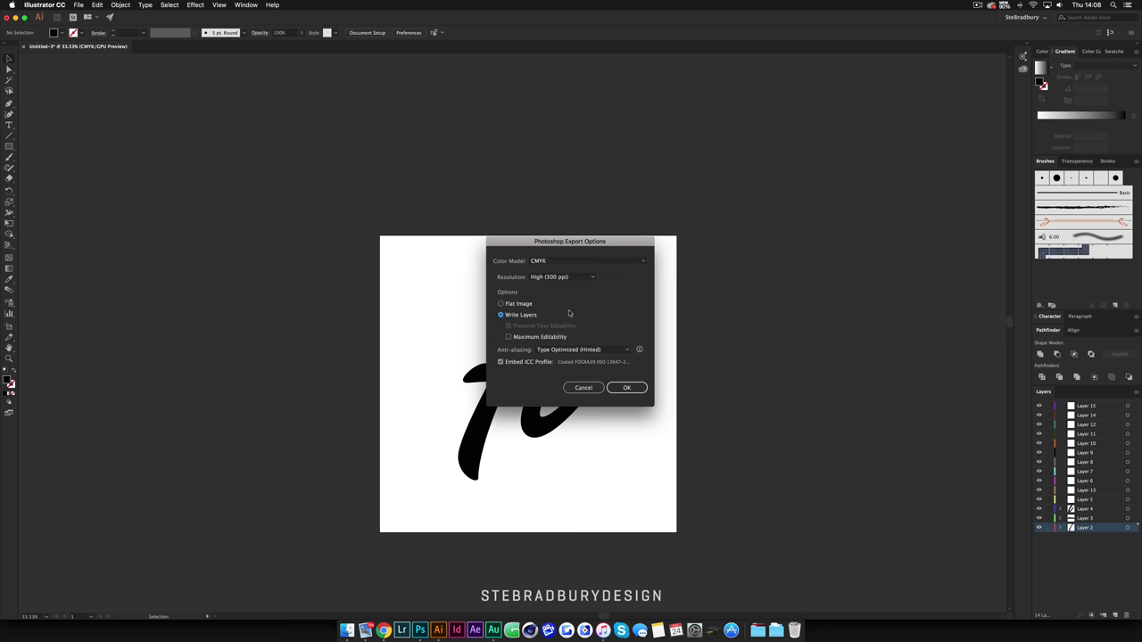
click(624, 387)
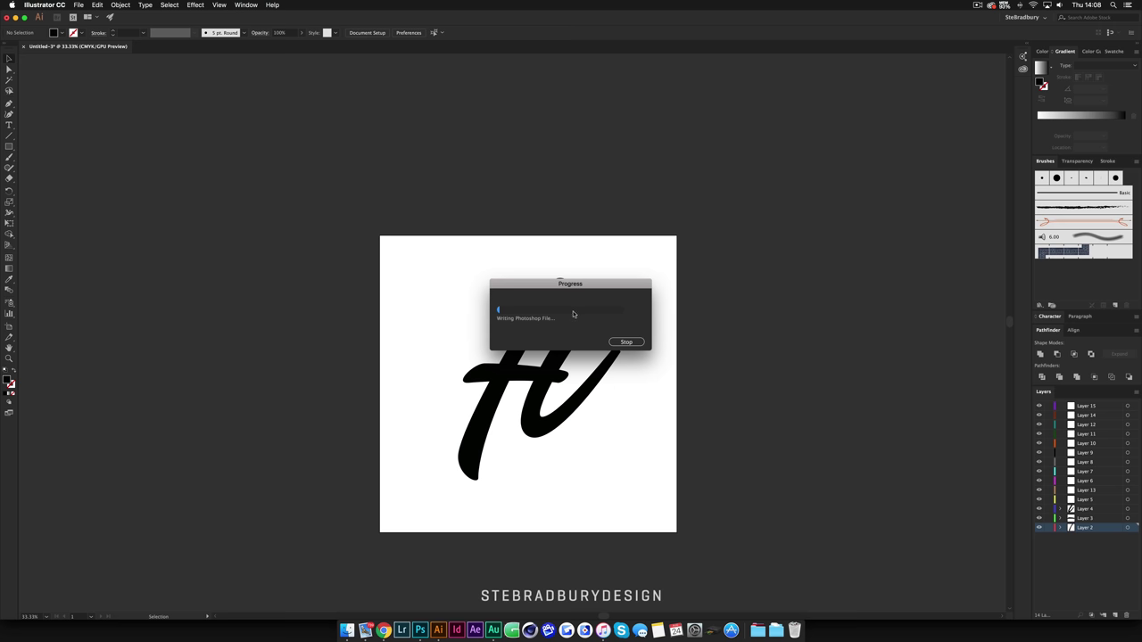
- Open the exported H.psd from the Desktop in Photoshop and check its three stroke layers by hiding and showing each
click(347, 629)
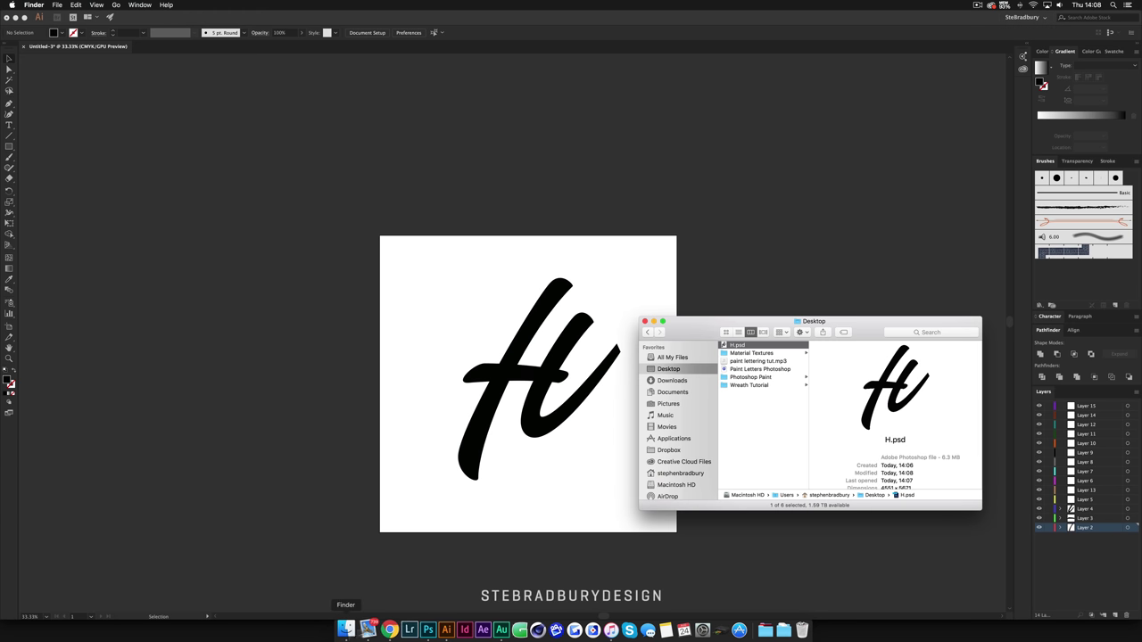
double_click(738, 345)
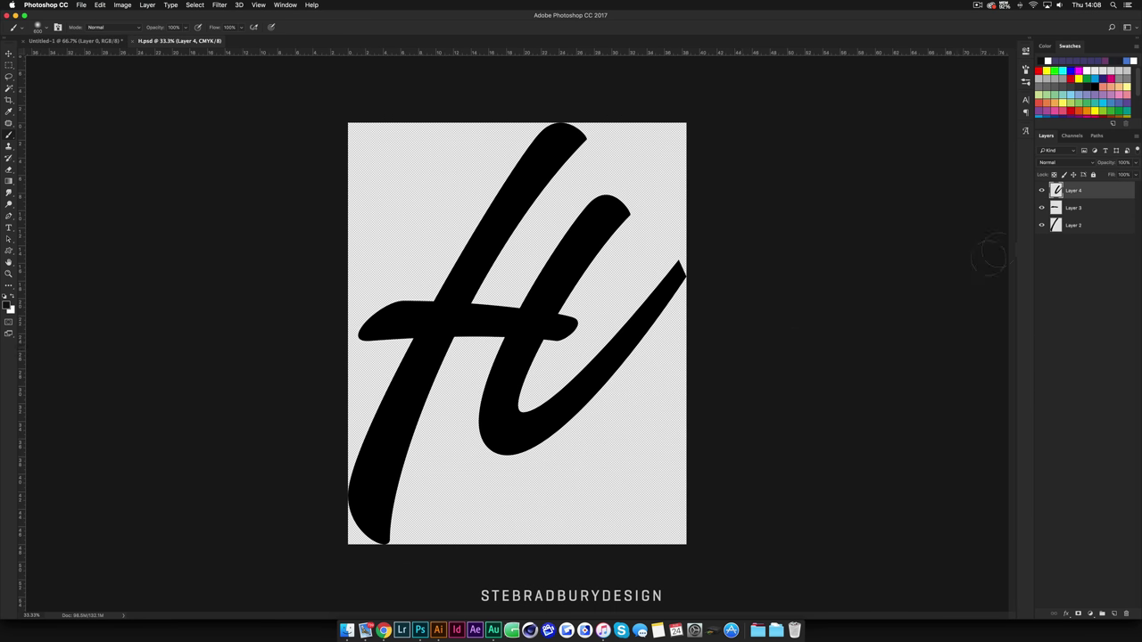
click(1041, 191)
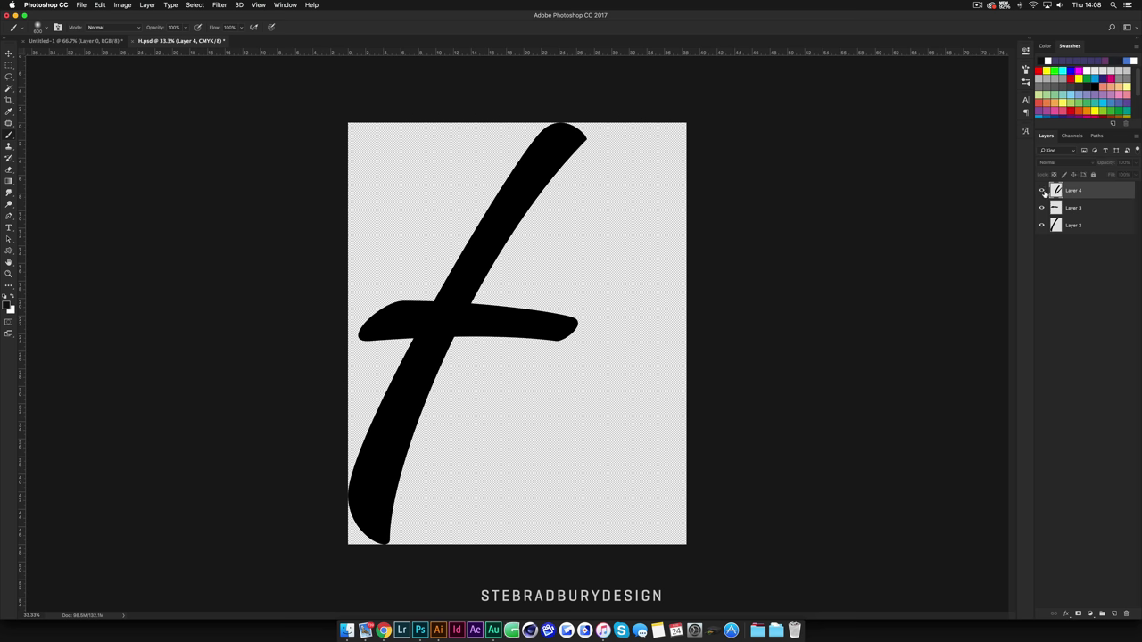
click(1041, 191)
click(1042, 207)
click(1042, 208)
click(1041, 225)
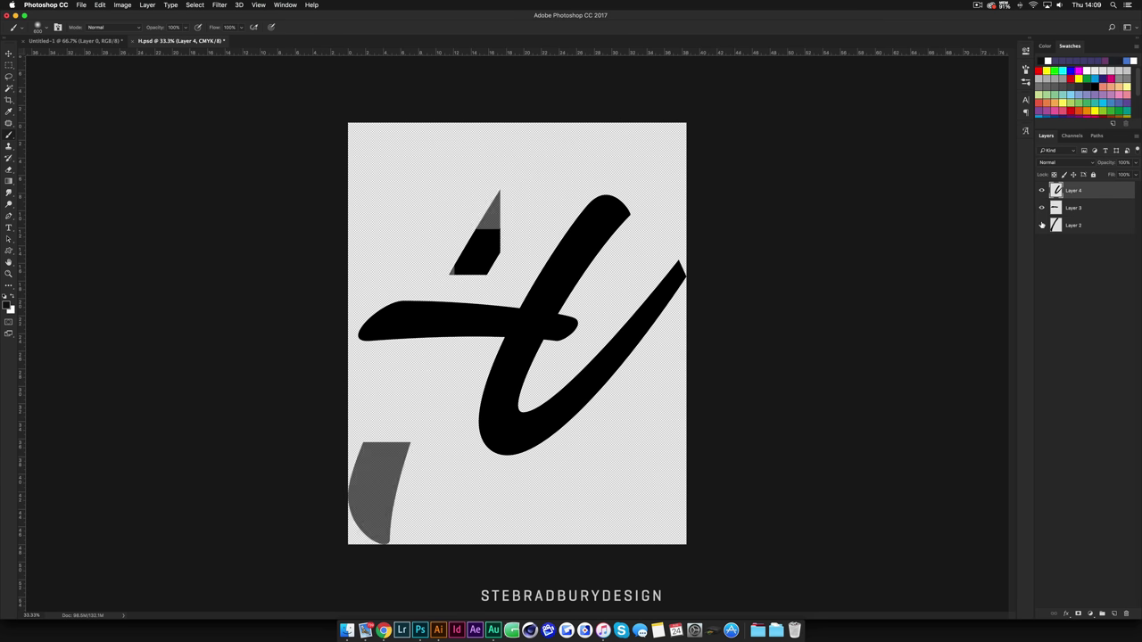
click(1041, 225)
- Copy all three H stroke layers from H.psd into the blank white Untitled-1 document with the Move tool
click(11, 54)
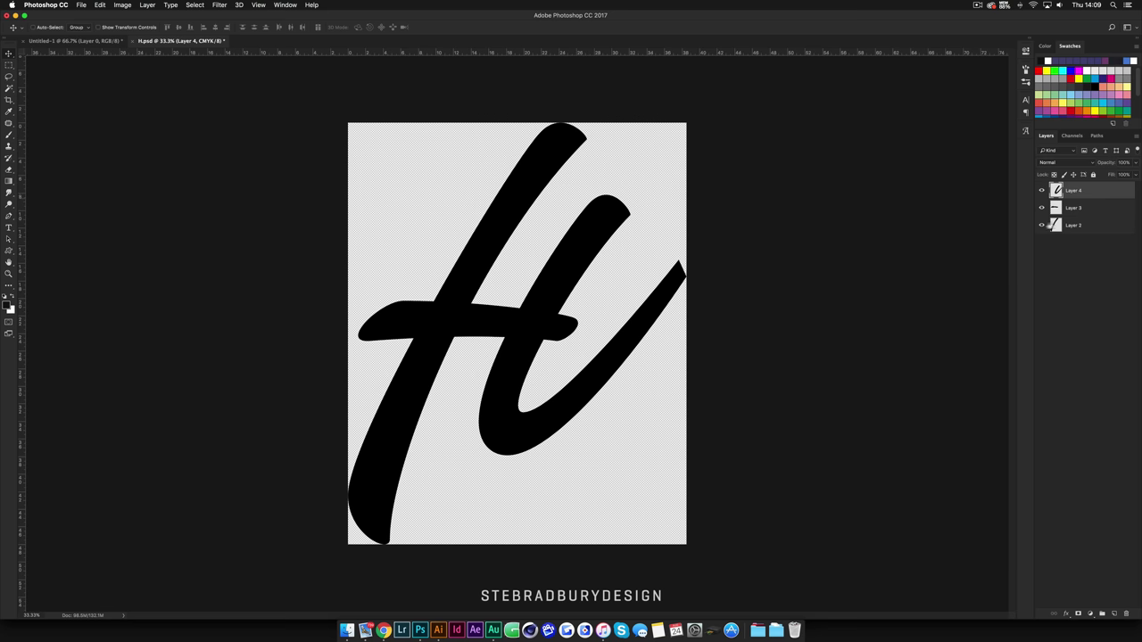
click(108, 41)
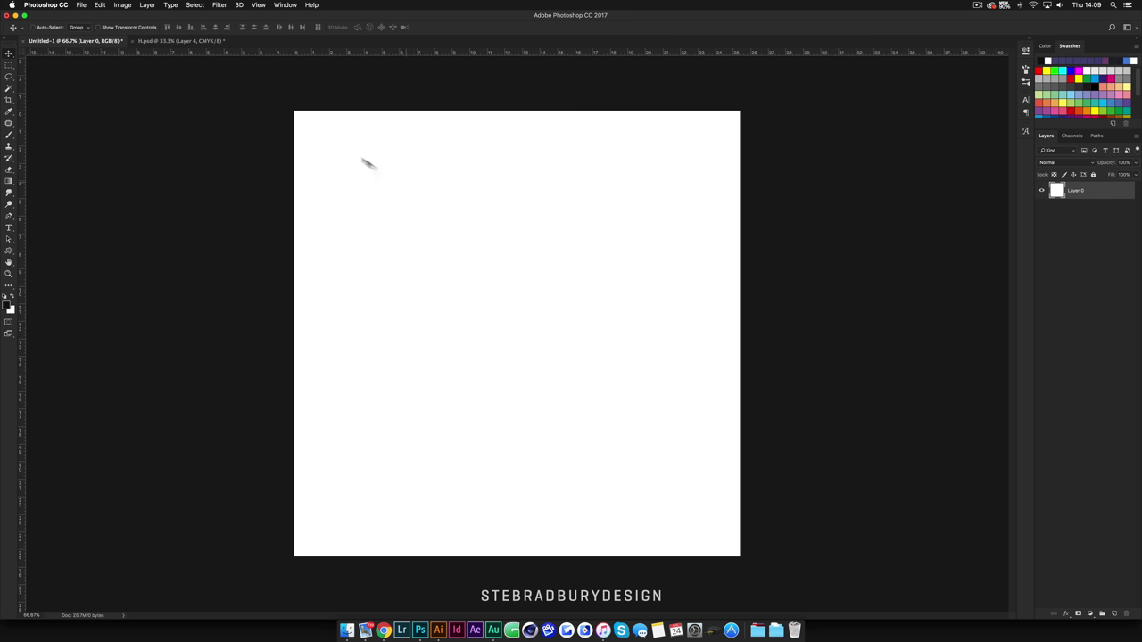
click(160, 42)
shift+click(1073, 225)
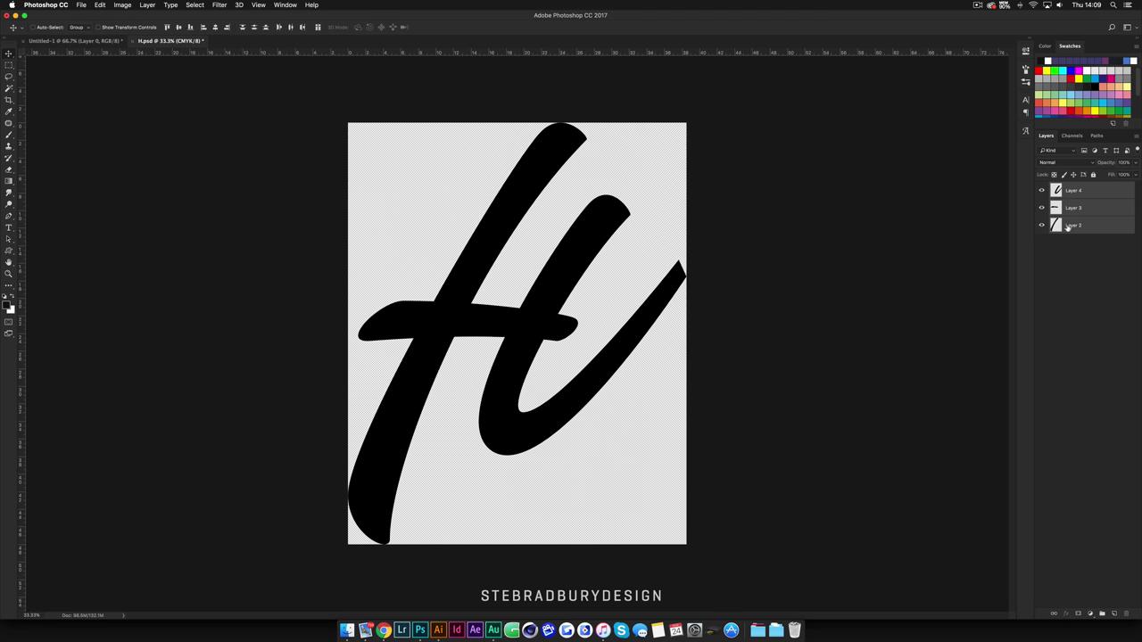
drag(516, 231, 98, 53)
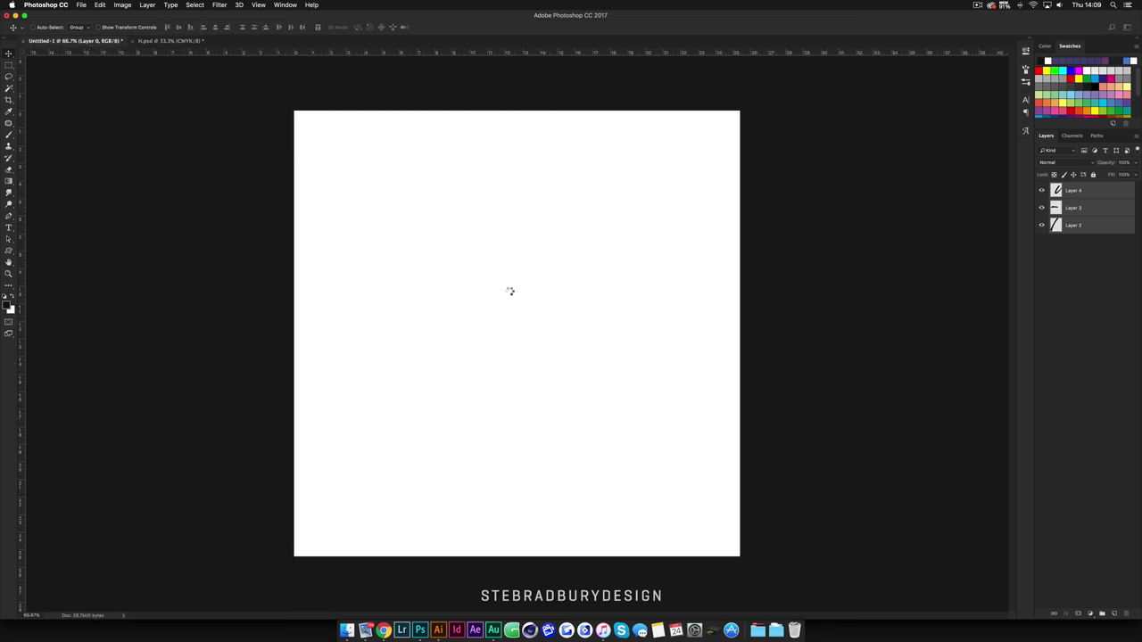
drag(510, 291, 510, 291)
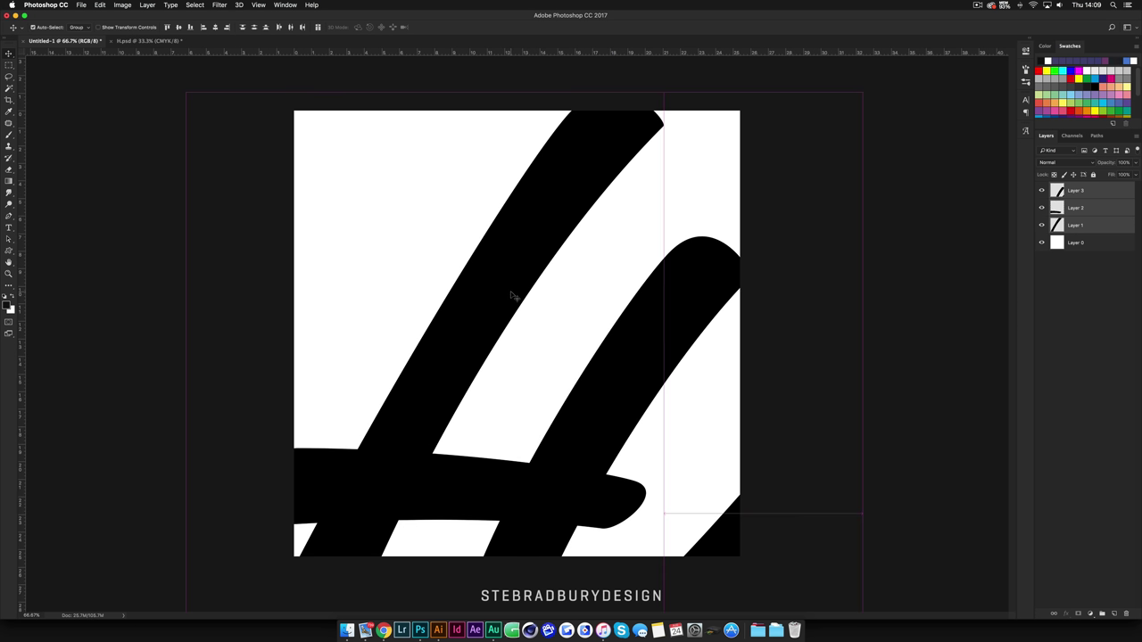
- Scale the three H layers proportionally to about 44% so the whole letter fits on the white canvas
key(super+t)
key(super+minus)
key(super+minus)
key(super+minus)
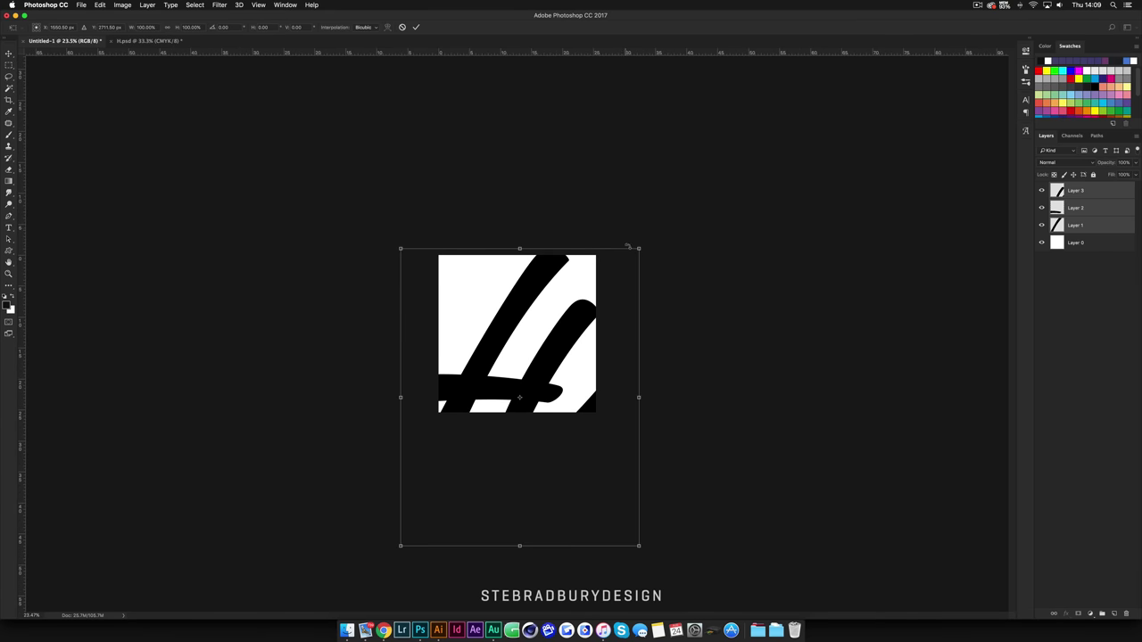
drag(640, 248, 546, 308)
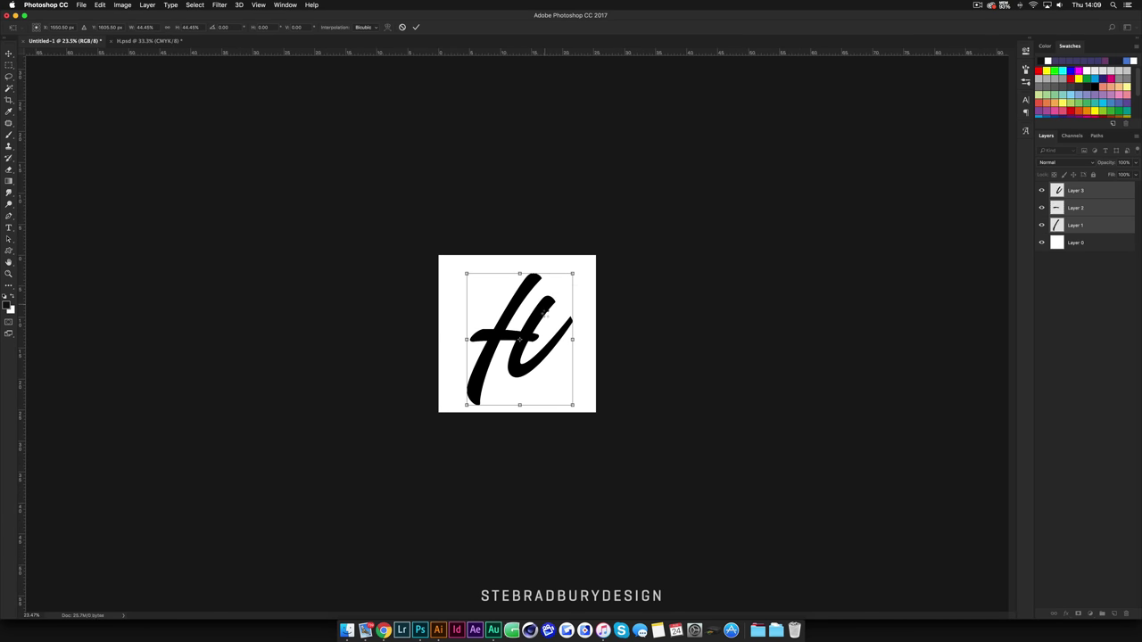
key(Return)
key(super+0)
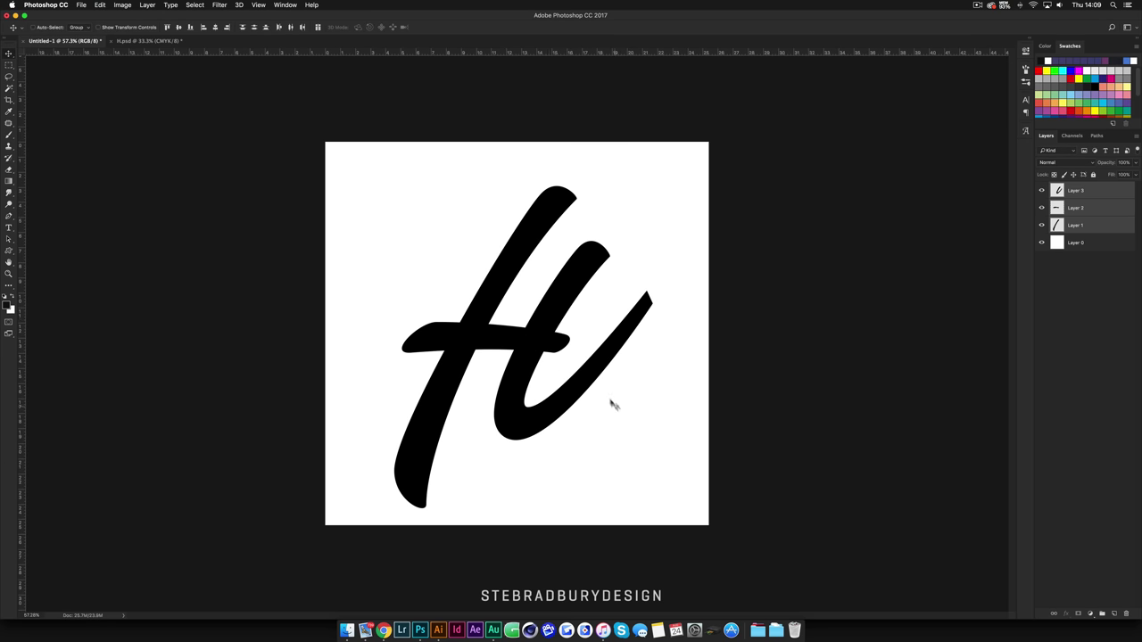
- Erase the long upward tail of the H's second stroke on Layer 3 with a round Eraser brush
click(1074, 192)
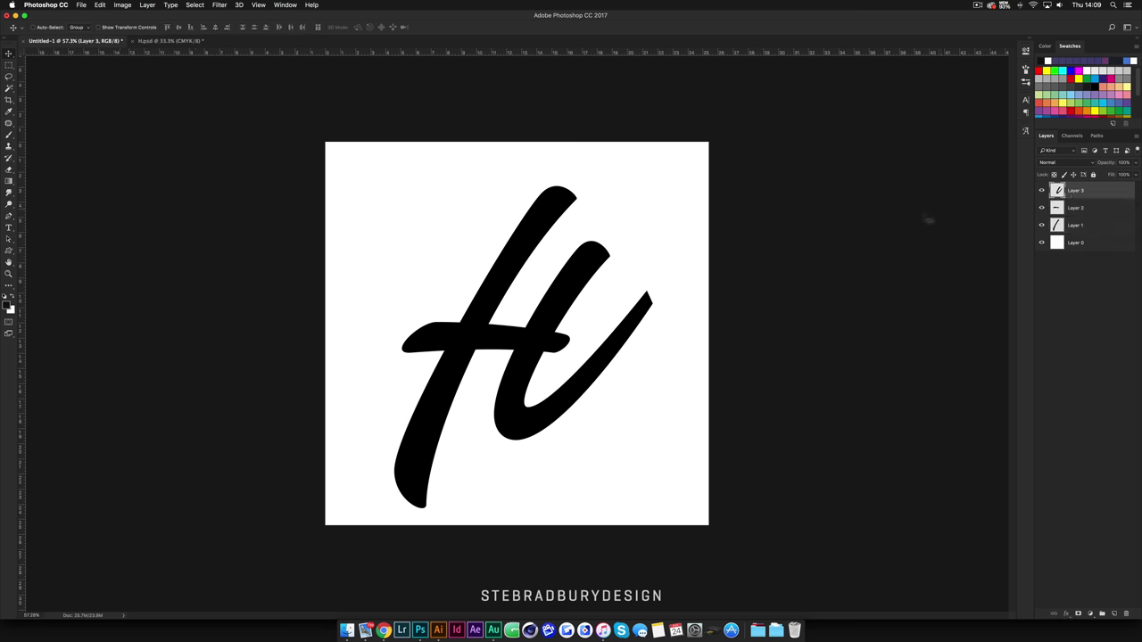
key(e)
right_click(660, 287)
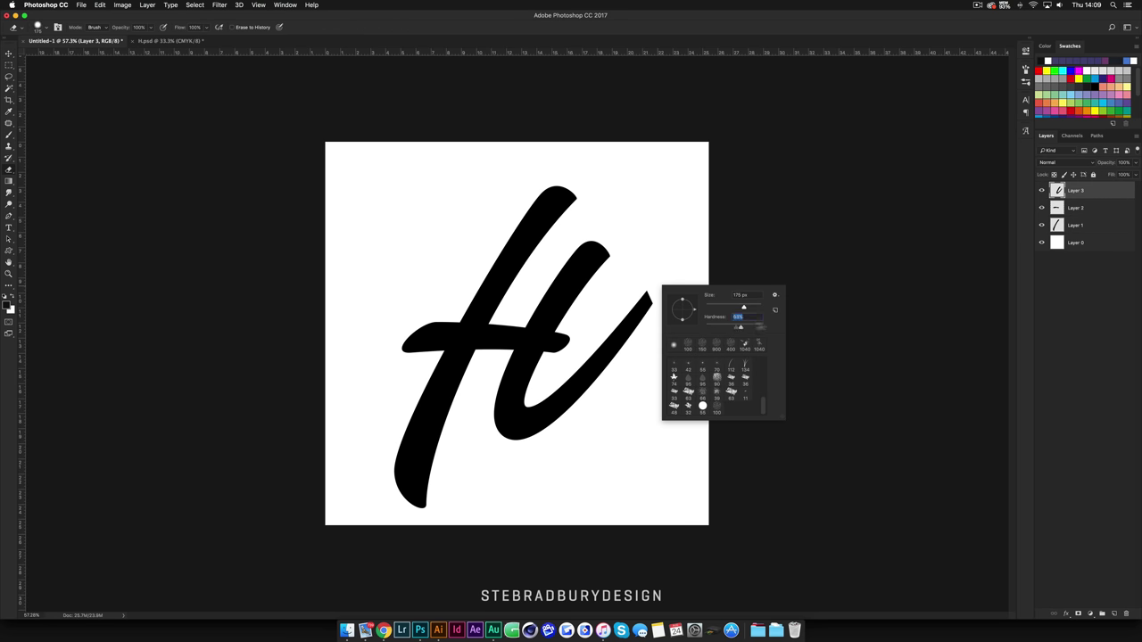
mouse_move(645, 285)
mouse_down()
mouse_move(616, 348)
mouse_move(579, 390)
mouse_move(581, 377)
mouse_up()
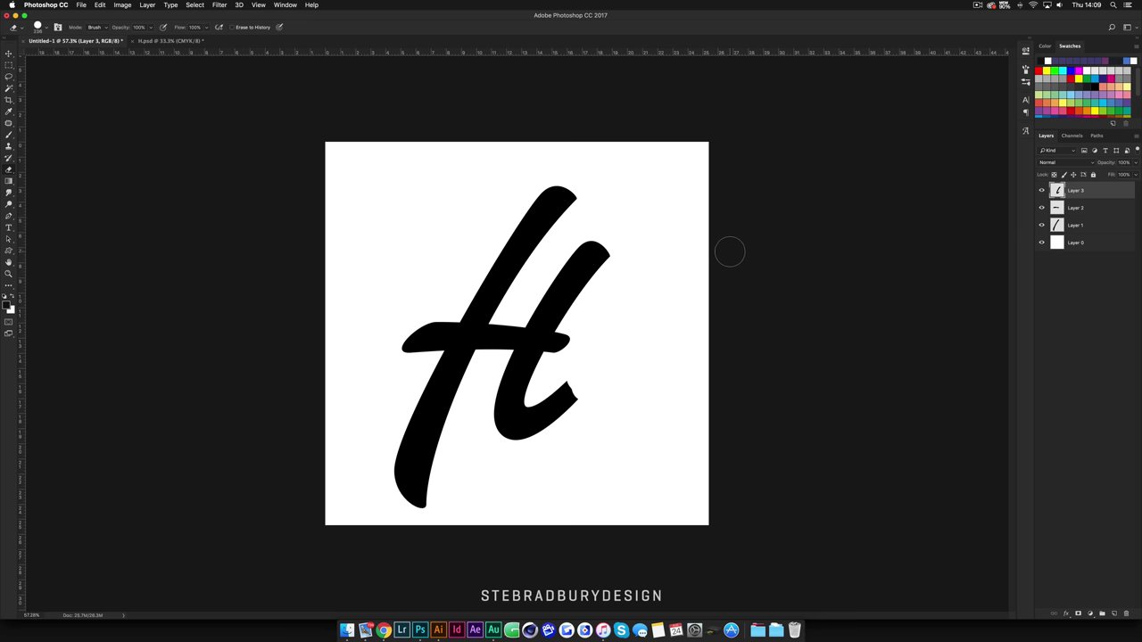
click(347, 626)
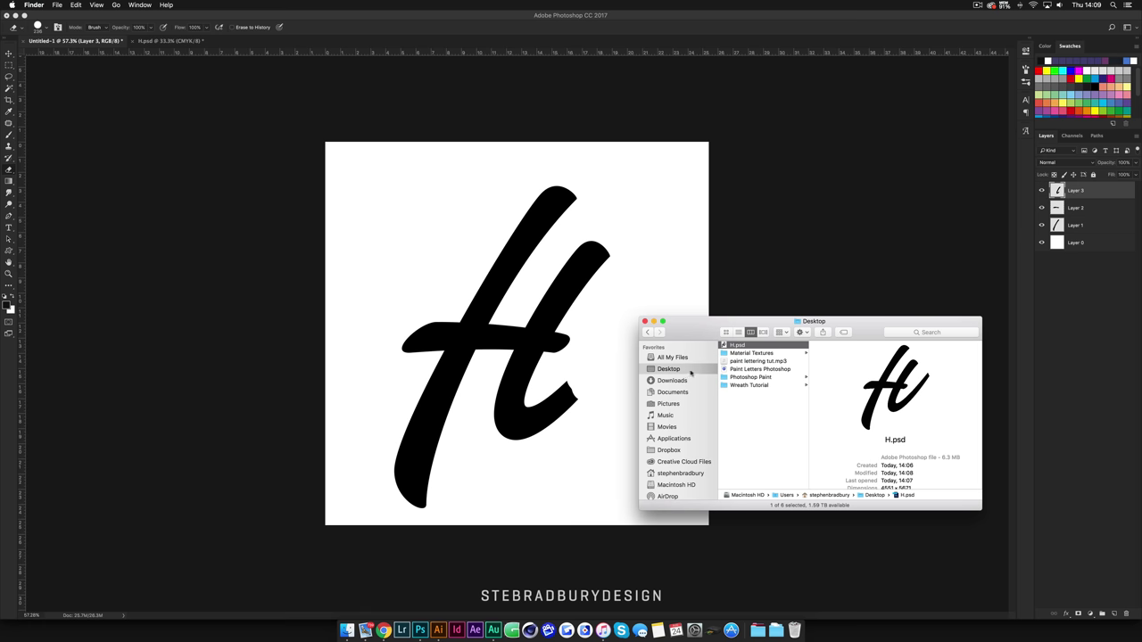
click(741, 385)
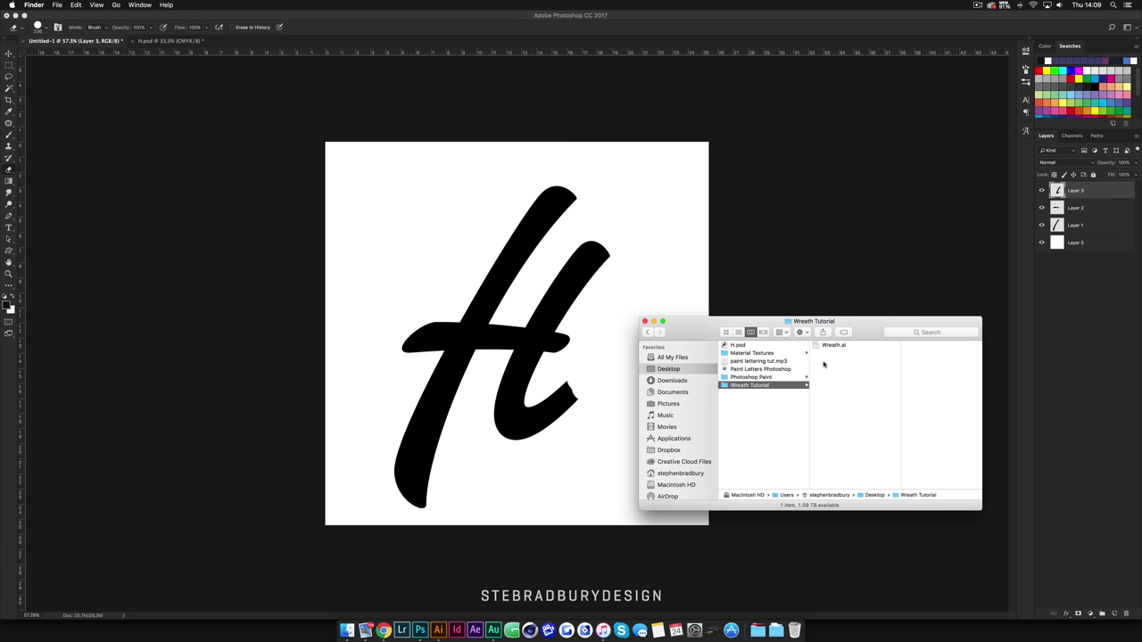
click(763, 378)
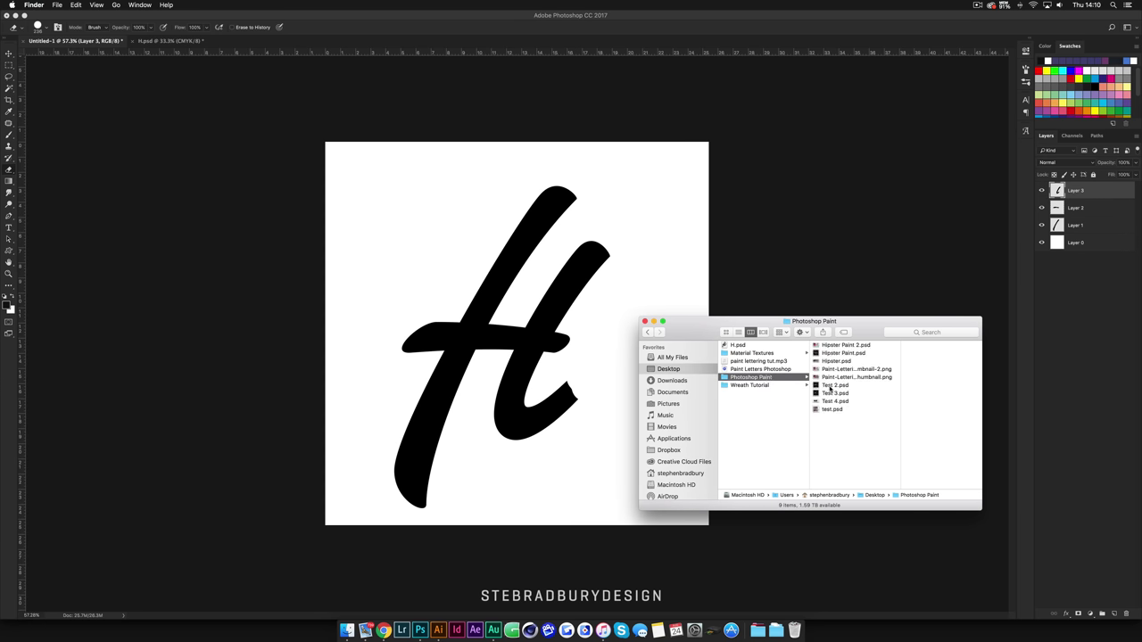
click(661, 325)
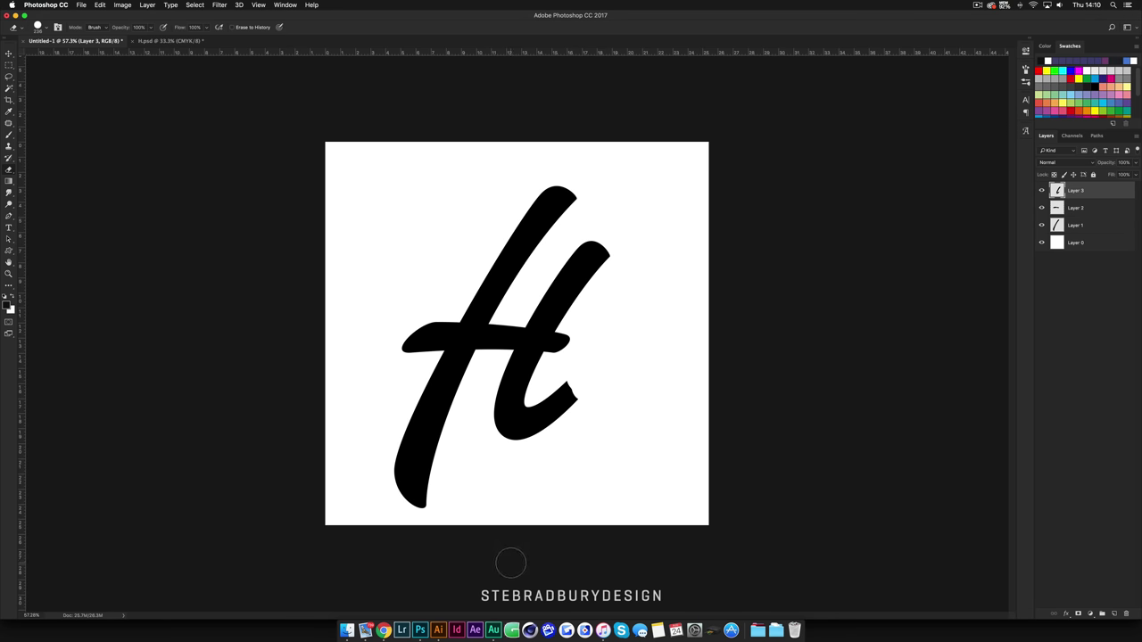
- Place the eden_nebula PNG from the Desktop's Material Textures folder into the Untitled-1 document
click(347, 630)
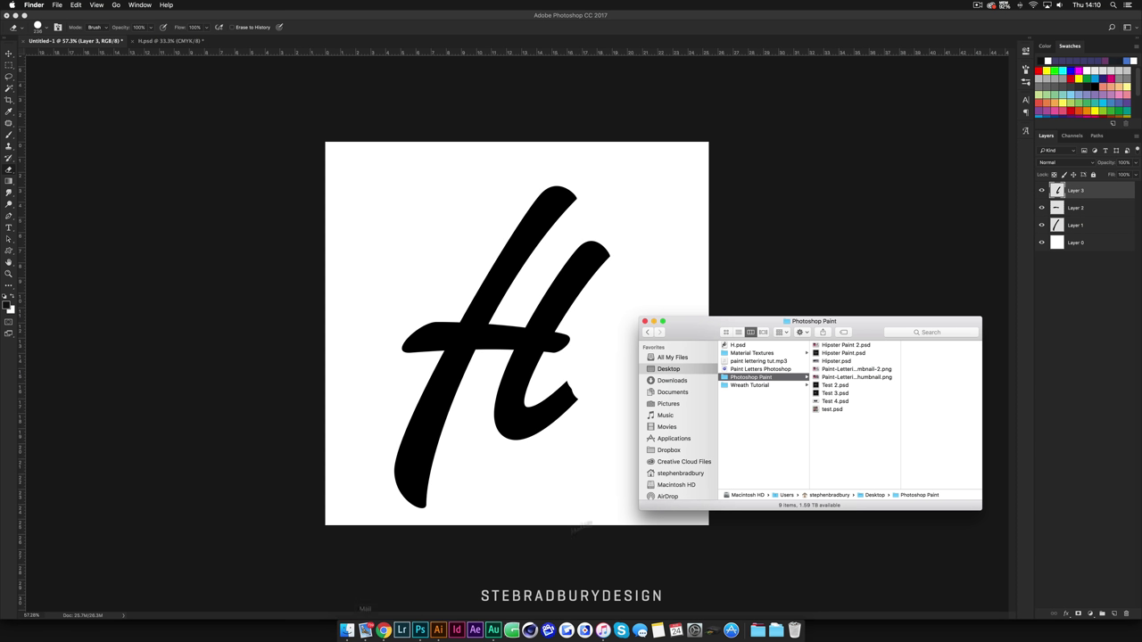
click(747, 354)
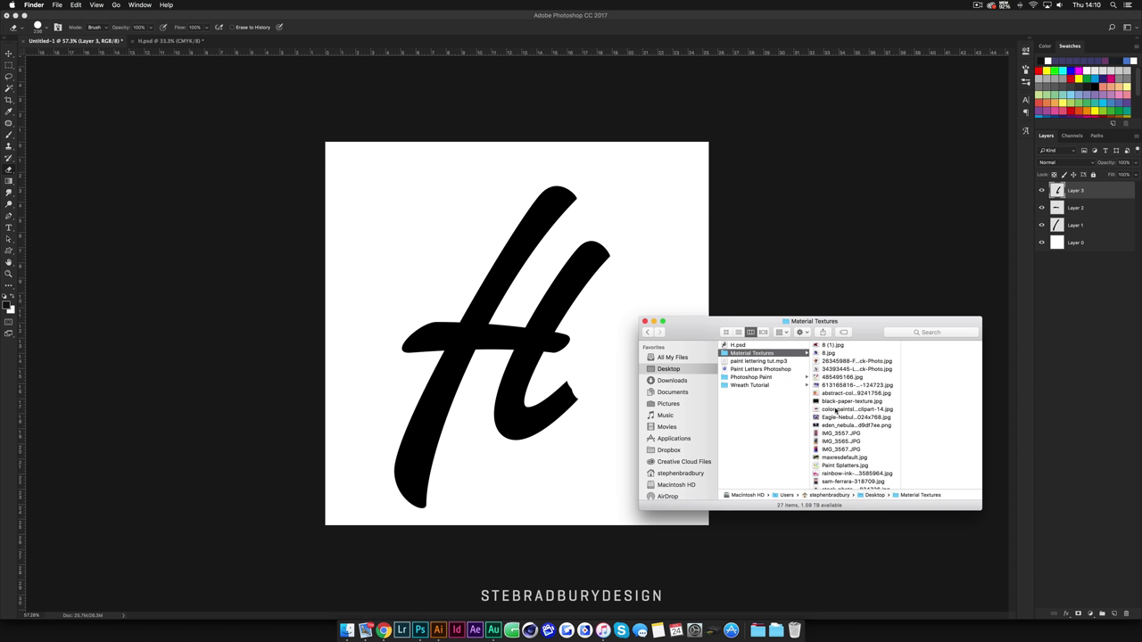
click(825, 426)
drag(821, 426, 587, 385)
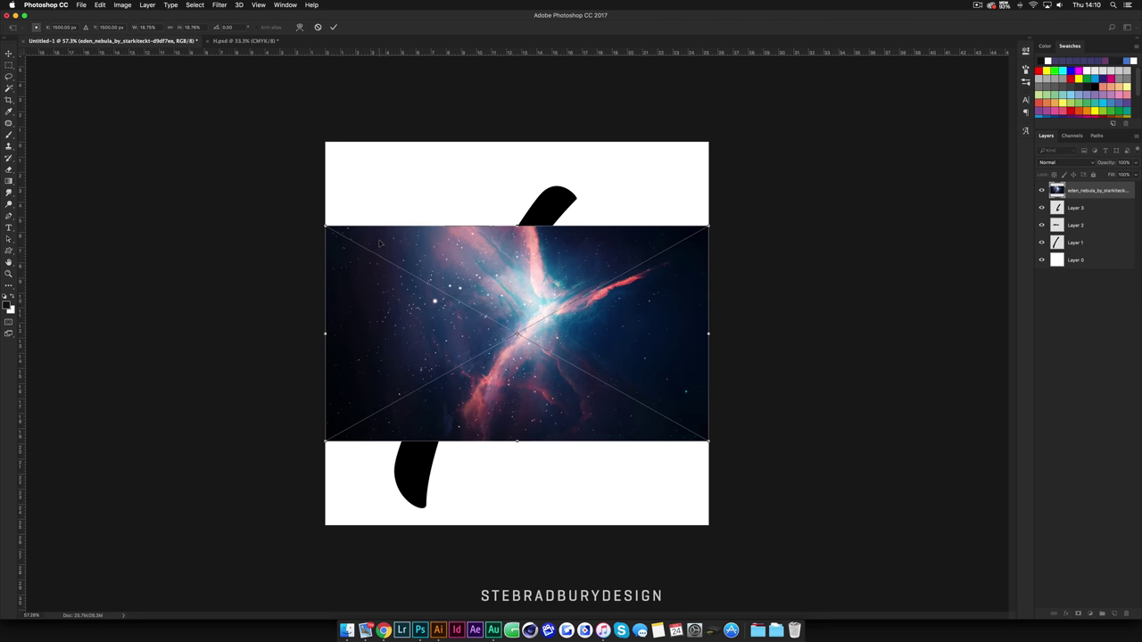
- Scale the nebula image proportionally to about 32% so it covers the whole letter, and shift it slightly left
drag(708, 227, 846, 148)
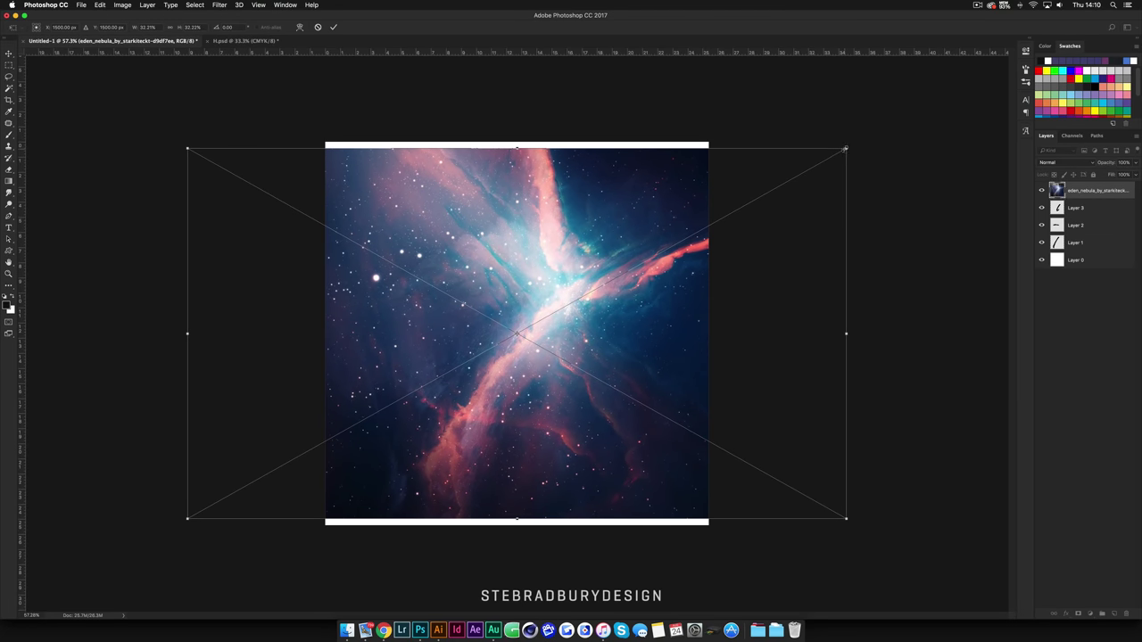
key(Return)
key(e)
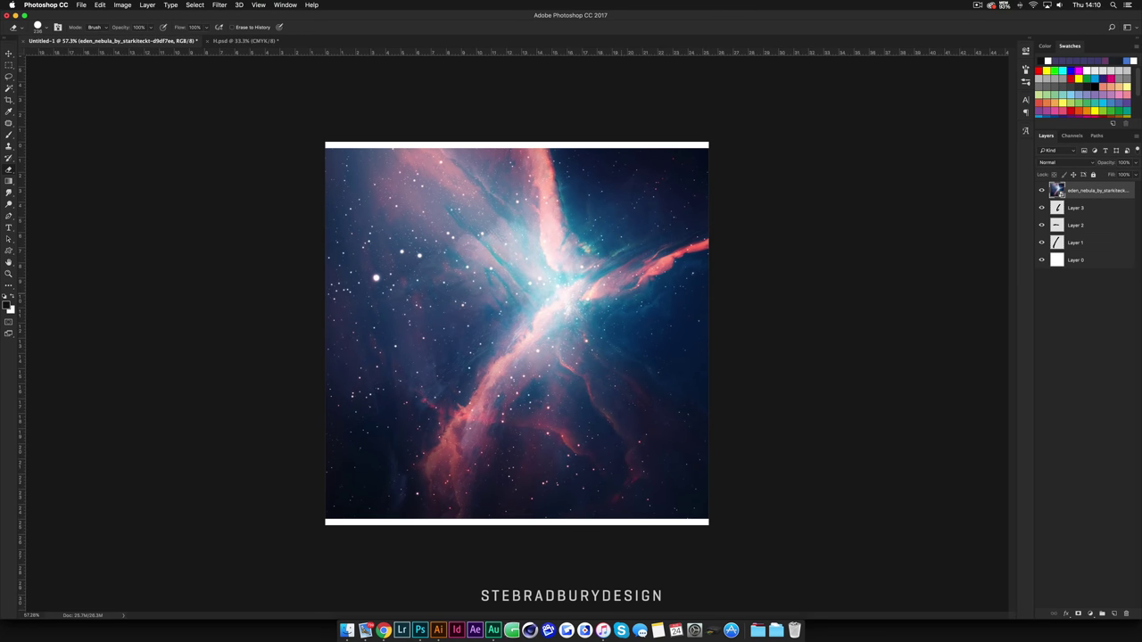
key(v)
drag(545, 319, 533, 319)
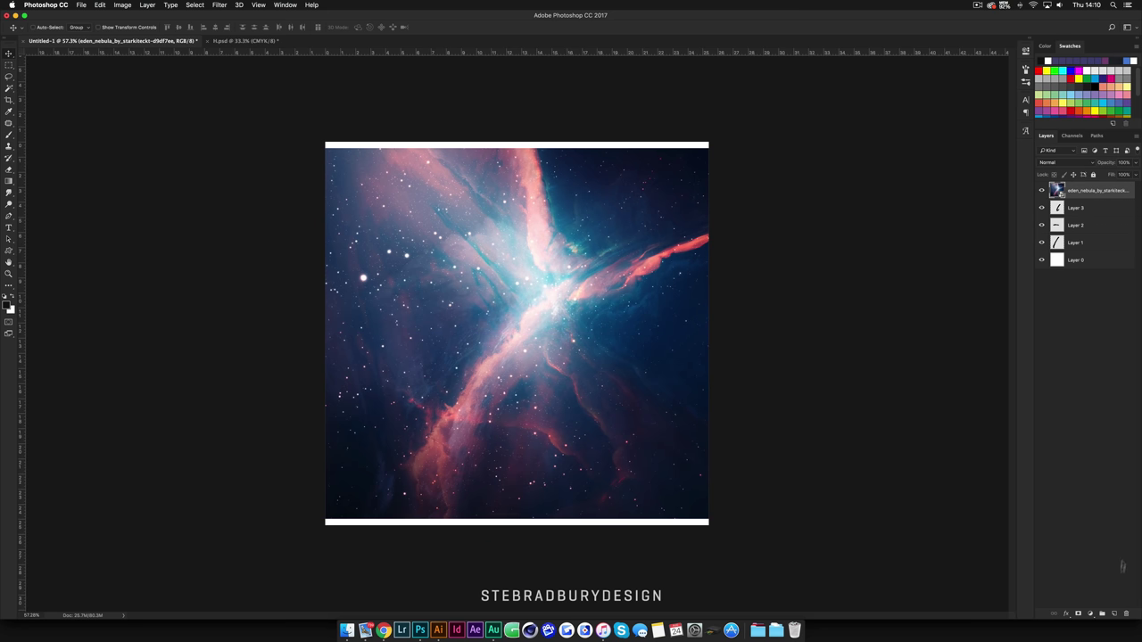
- Add a new empty layer above the nebula image and switch to the Mixer Brush tool
click(1114, 615)
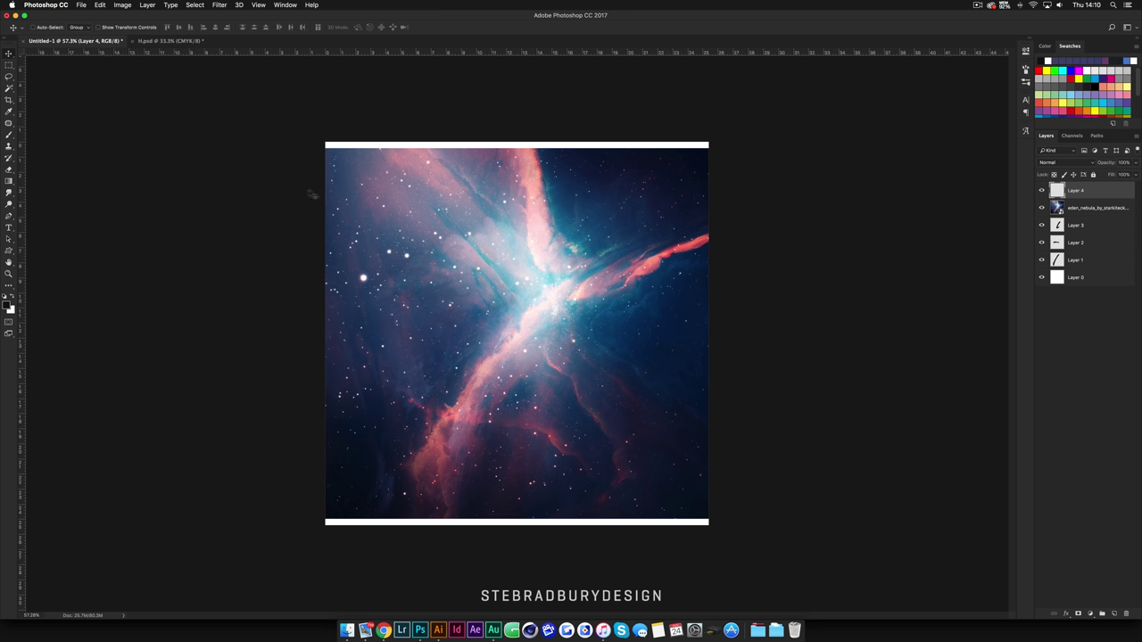
click(9, 135)
right_click(13, 140)
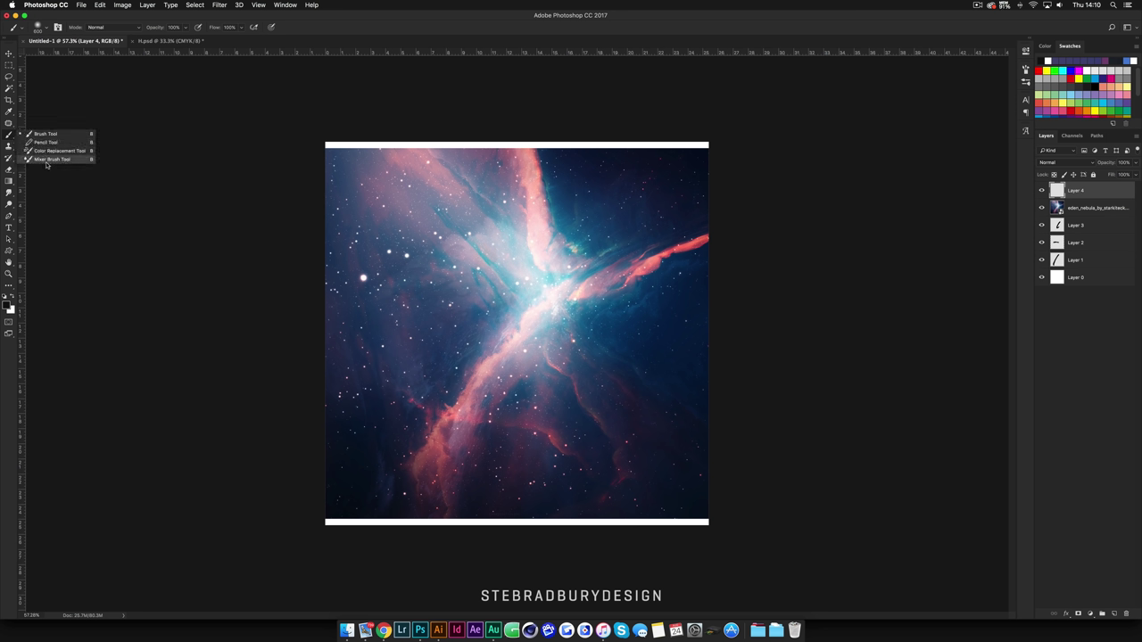
click(76, 160)
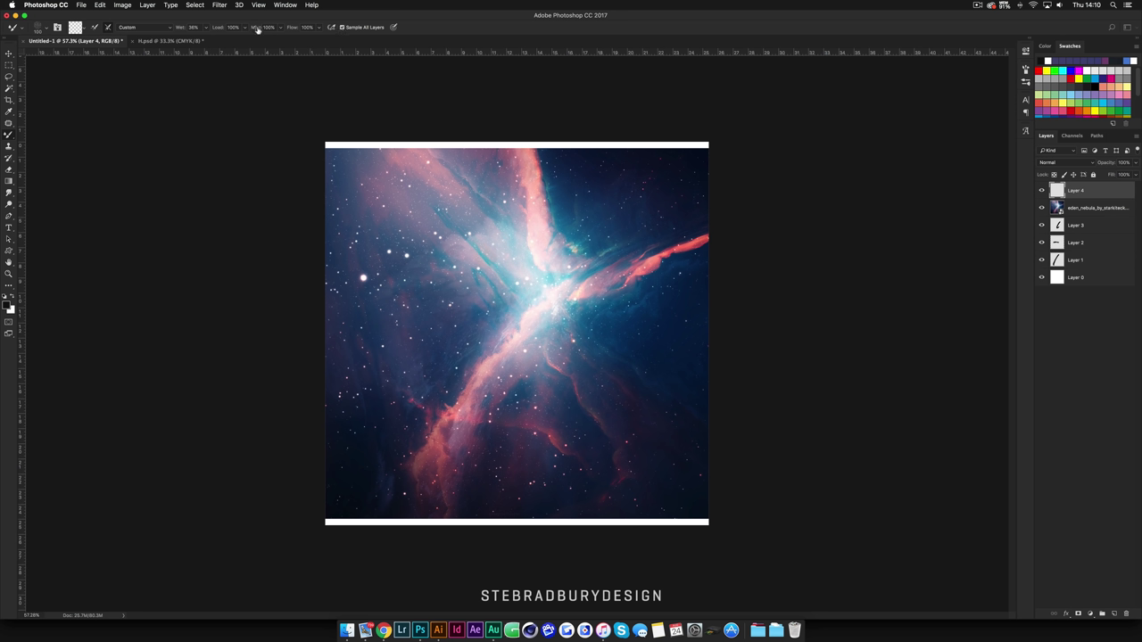
- Raise the Mixer Brush's Wet value to 100%
click(209, 29)
drag(206, 40, 255, 38)
click(186, 20)
- Reset the brush presets to the defaults and choose the textured 100 px brush at the end of the list
click(47, 32)
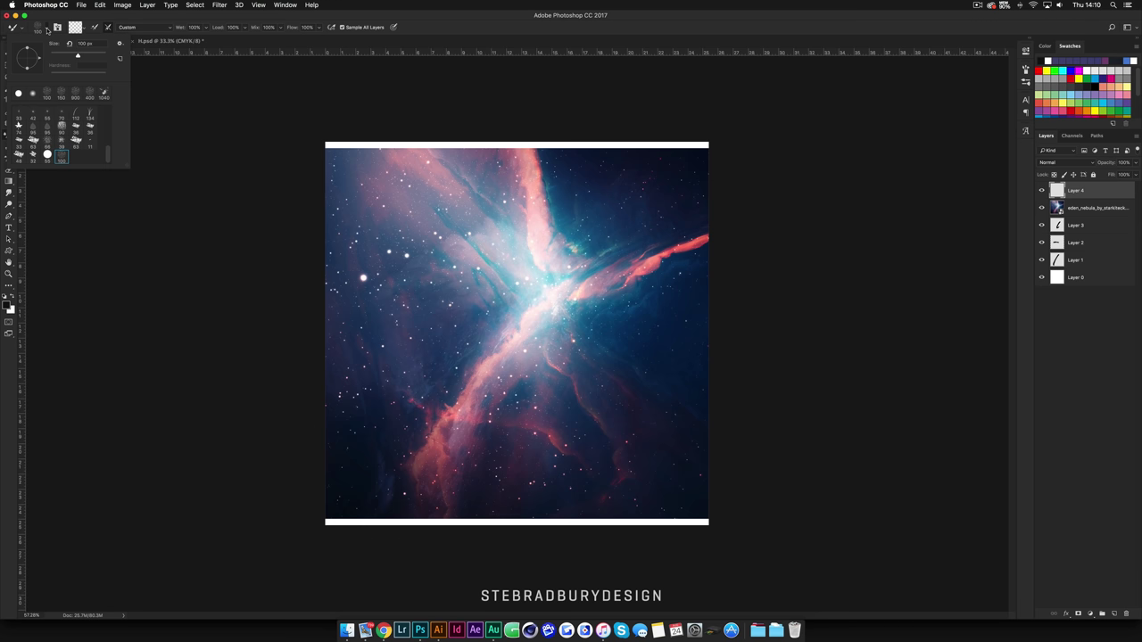
click(121, 45)
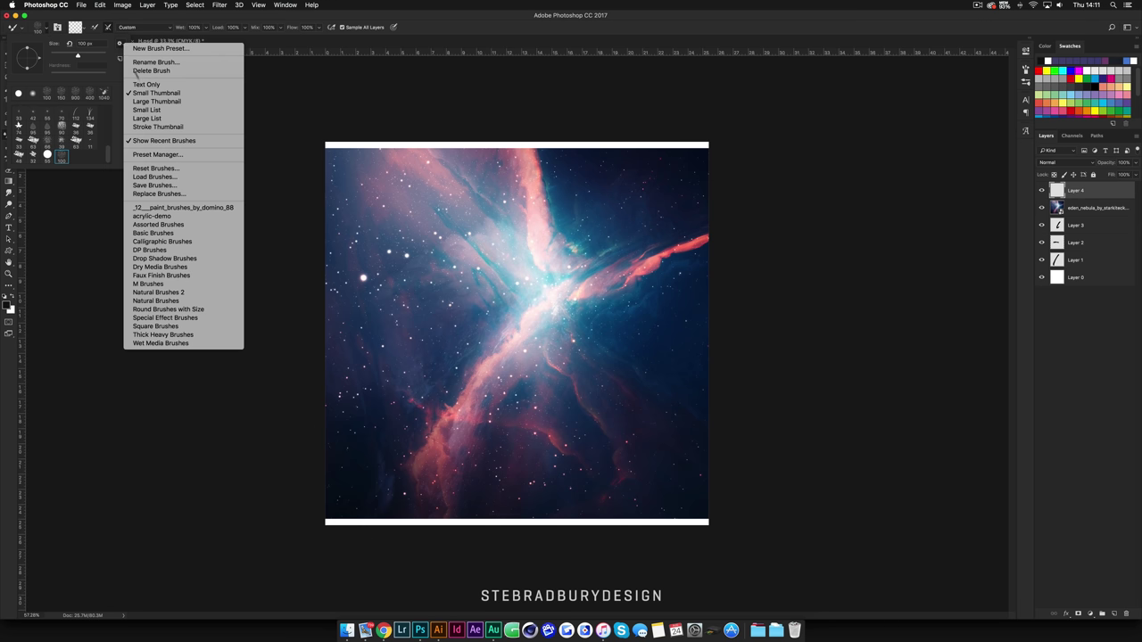
click(163, 169)
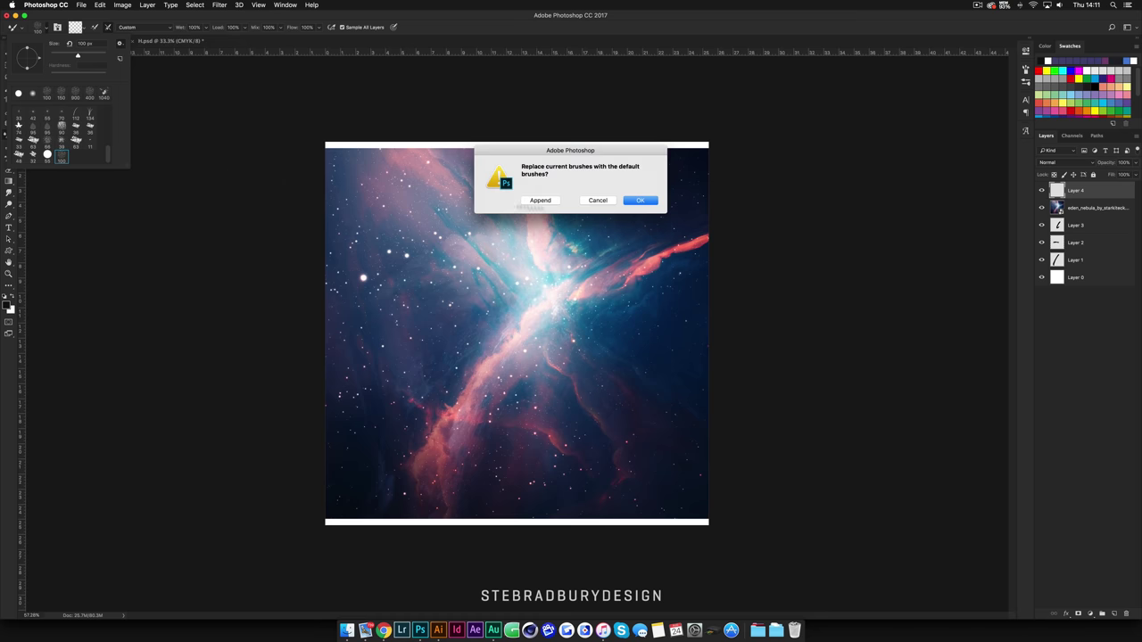
click(640, 202)
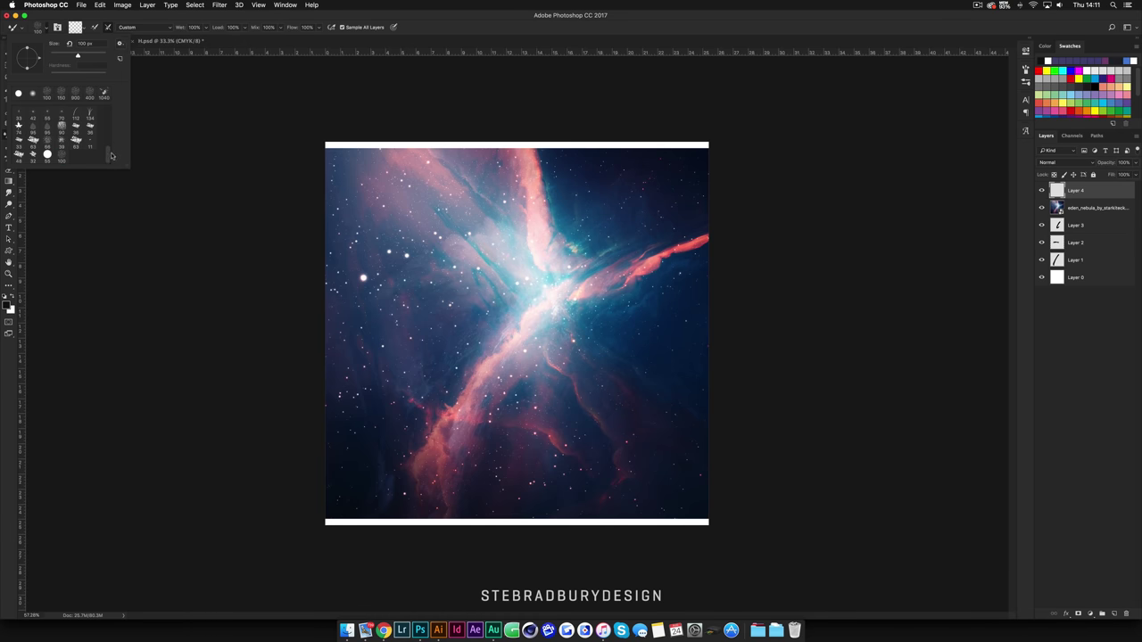
scroll(111, 156, up, 3)
scroll(107, 159, down, 3)
click(62, 157)
click(889, 279)
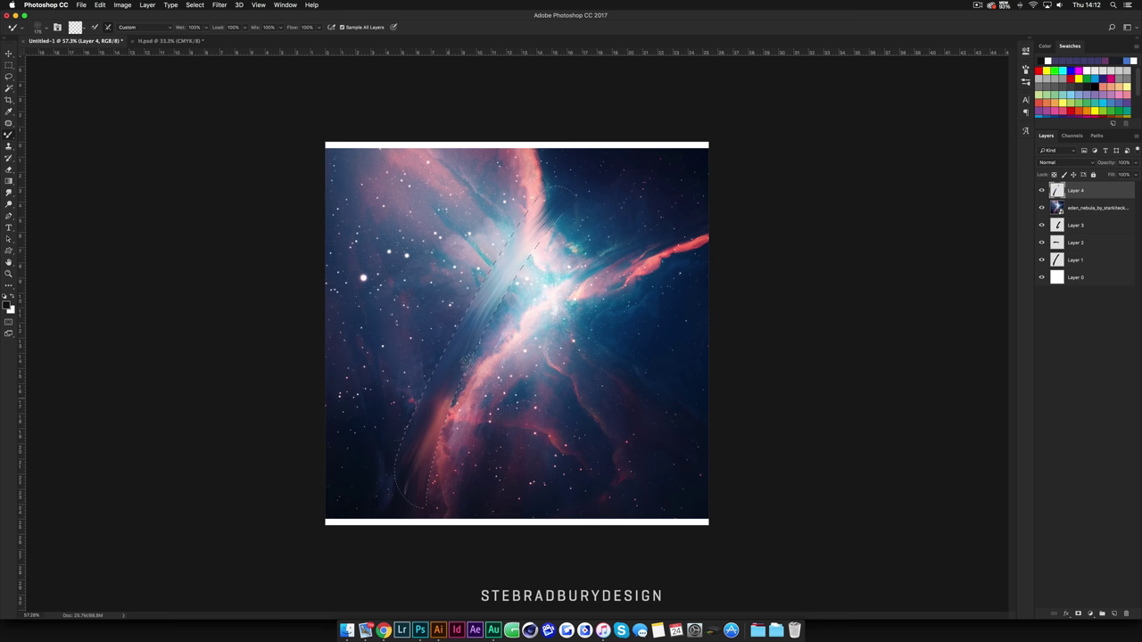
- Paint nebula colours with the Mixer Brush along the whole selected first diagonal stroke of the H on Layer 4
mouse_move(534, 207)
mouse_down()
mouse_move(523, 223)
mouse_move(564, 172)
mouse_move(476, 340)
mouse_move(465, 316)
mouse_move(498, 262)
mouse_move(478, 293)
mouse_up()
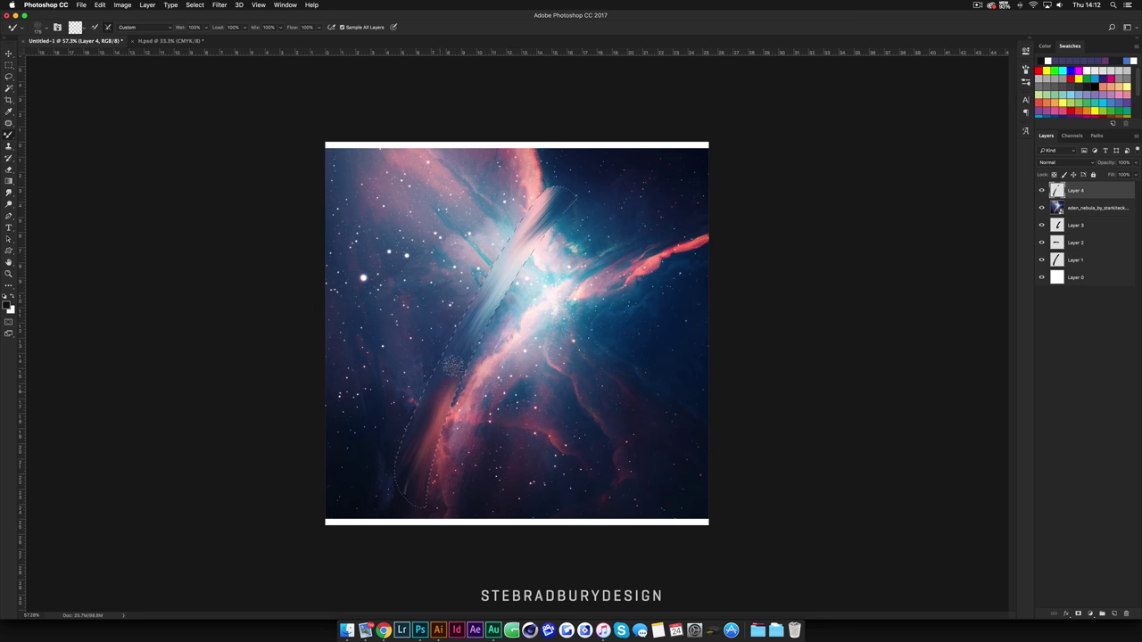
mouse_move(426, 437)
mouse_down()
mouse_move(397, 507)
mouse_move(419, 473)
mouse_move(408, 509)
mouse_up()
scroll(408, 509, up, 5)
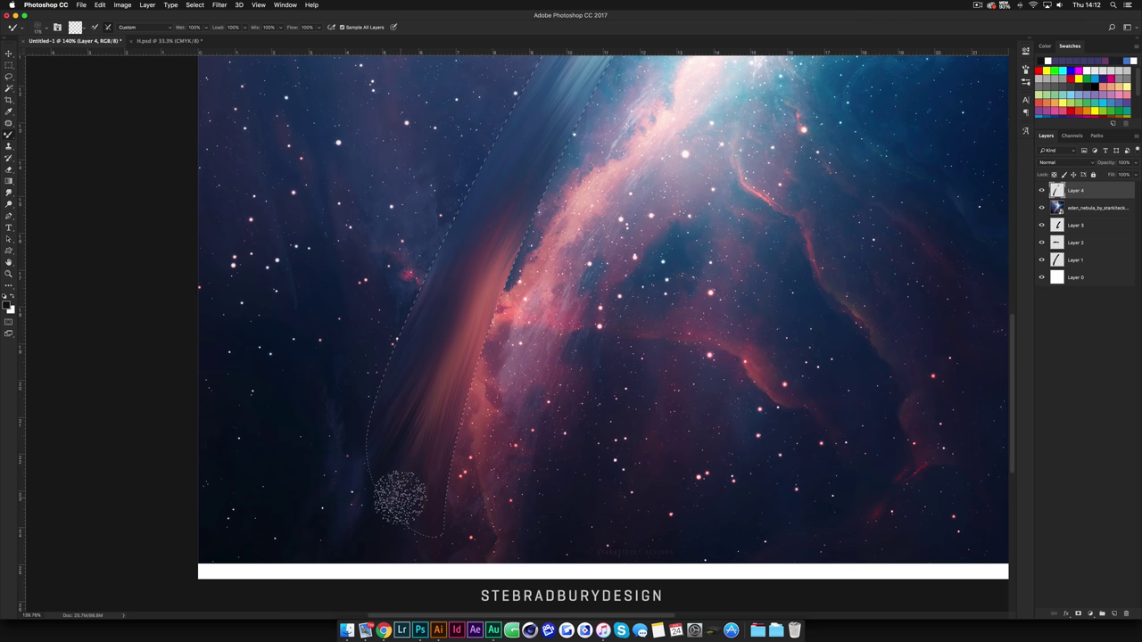
scroll(439, 366, up, 3)
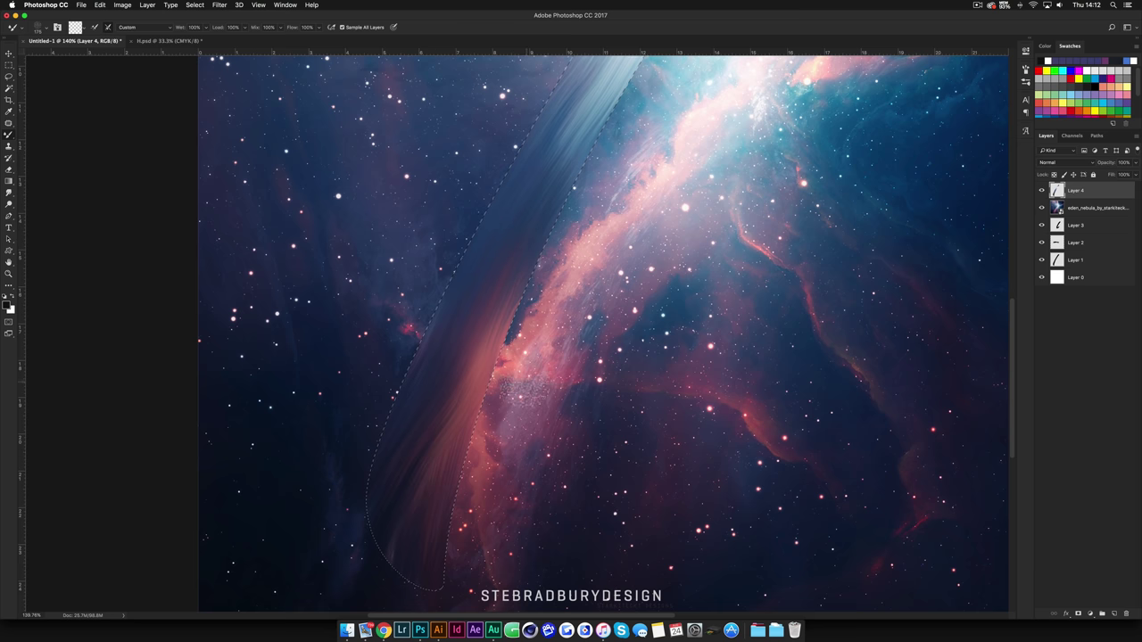
scroll(517, 383, up, 3)
scroll(513, 392, down, 3)
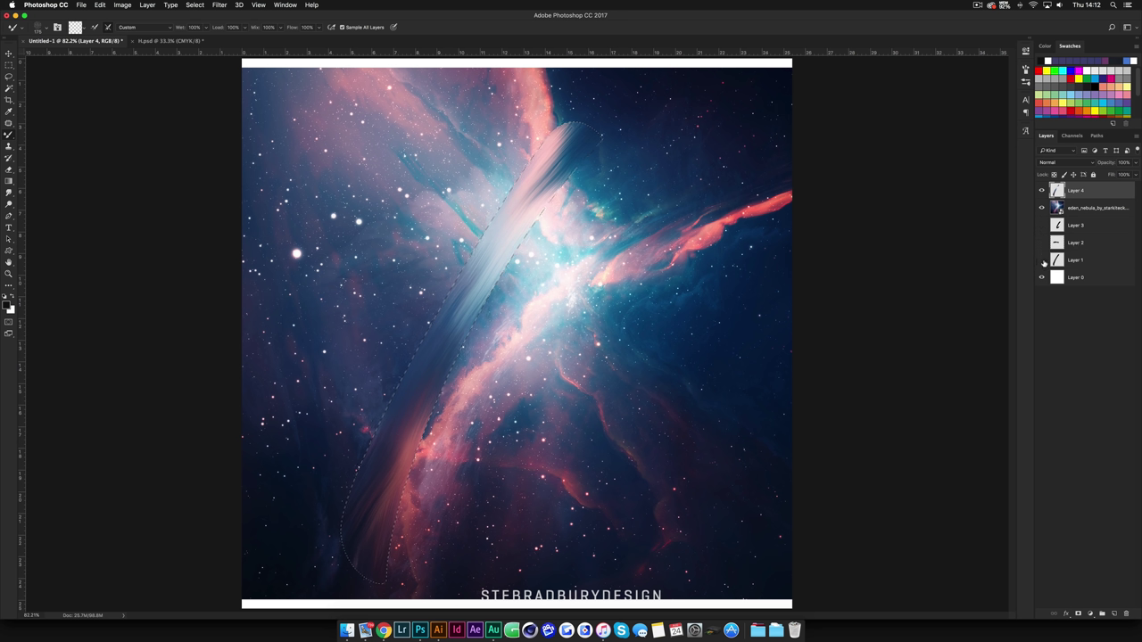
- Fill the unpainted gaps at the upper tip of Layer 4's stroke, toggling the nebula layer to check coverage and leaving it hidden
click(1041, 208)
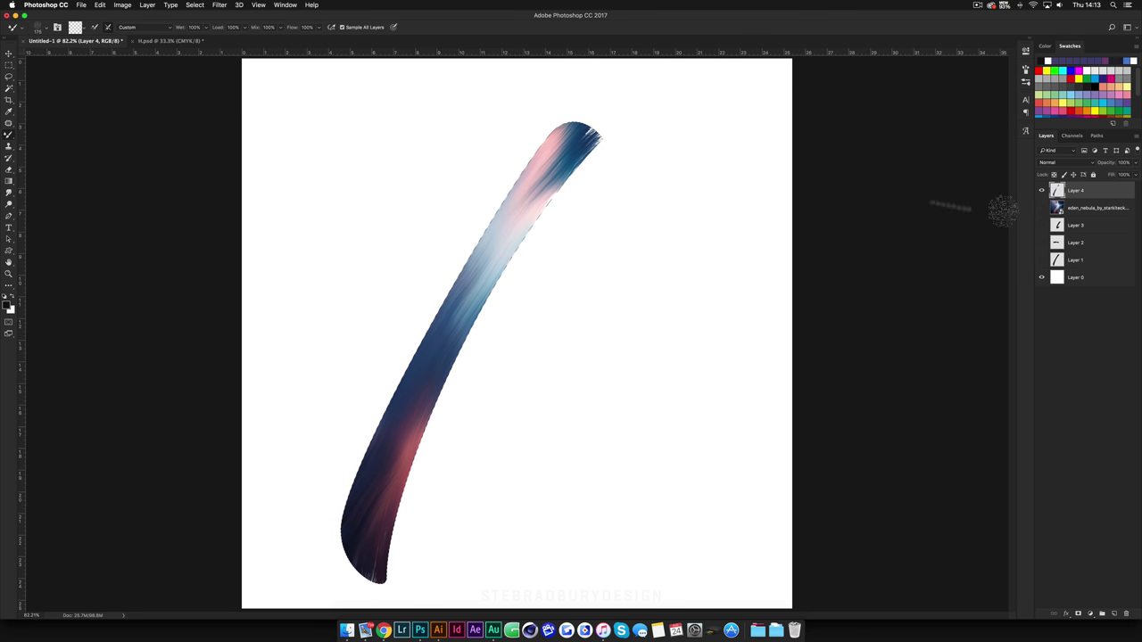
drag(596, 132, 603, 139)
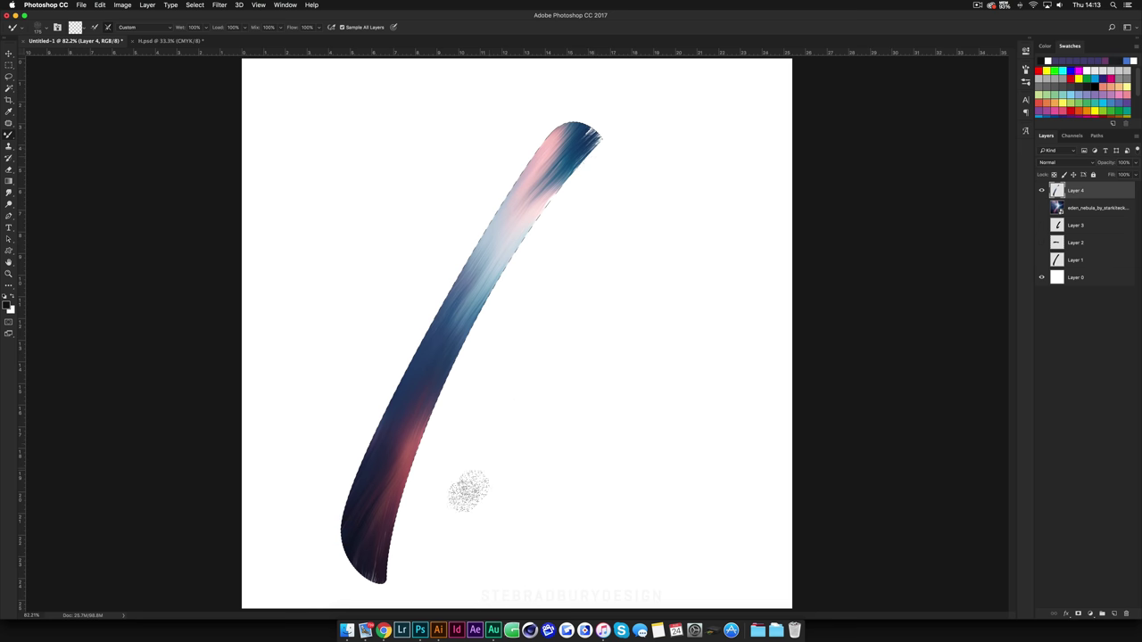
click(1041, 208)
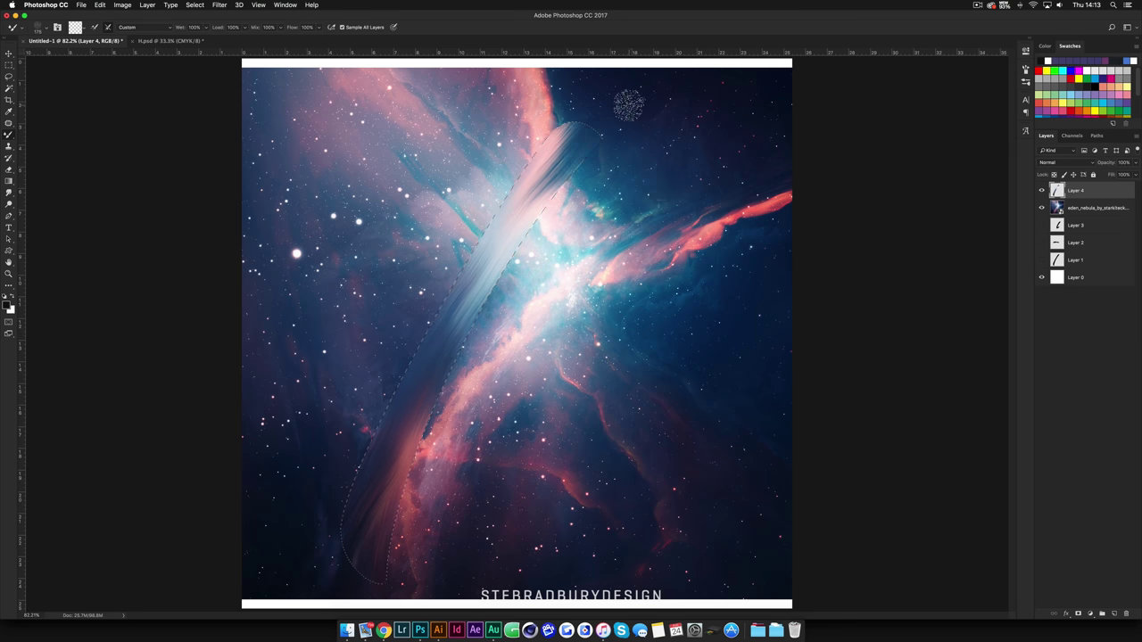
drag(564, 174, 588, 140)
drag(533, 190, 605, 126)
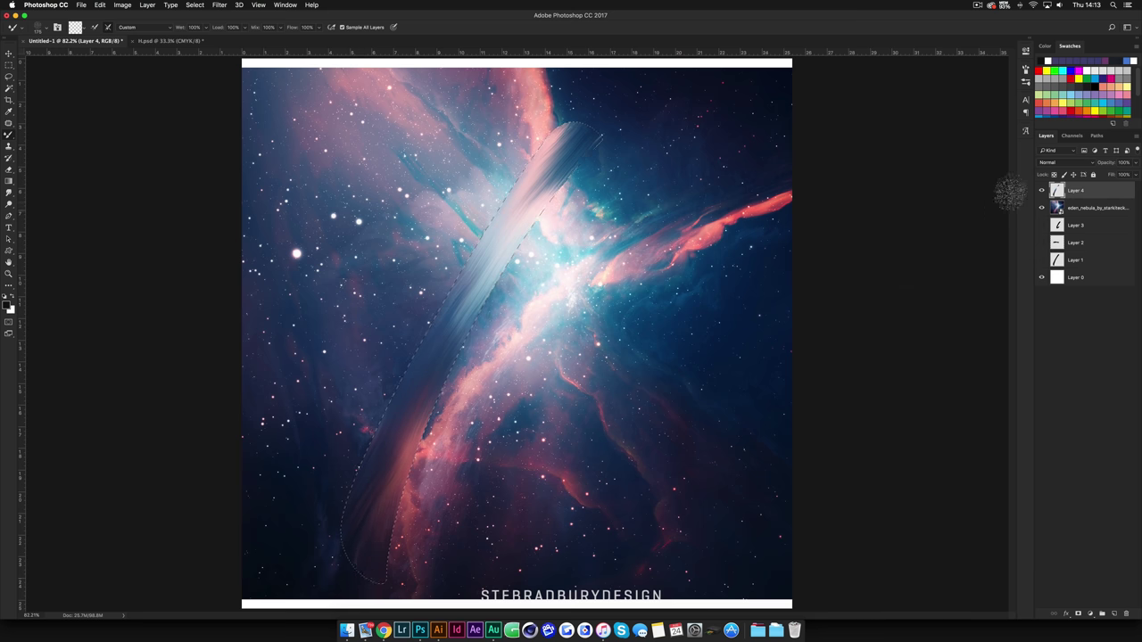
click(1041, 208)
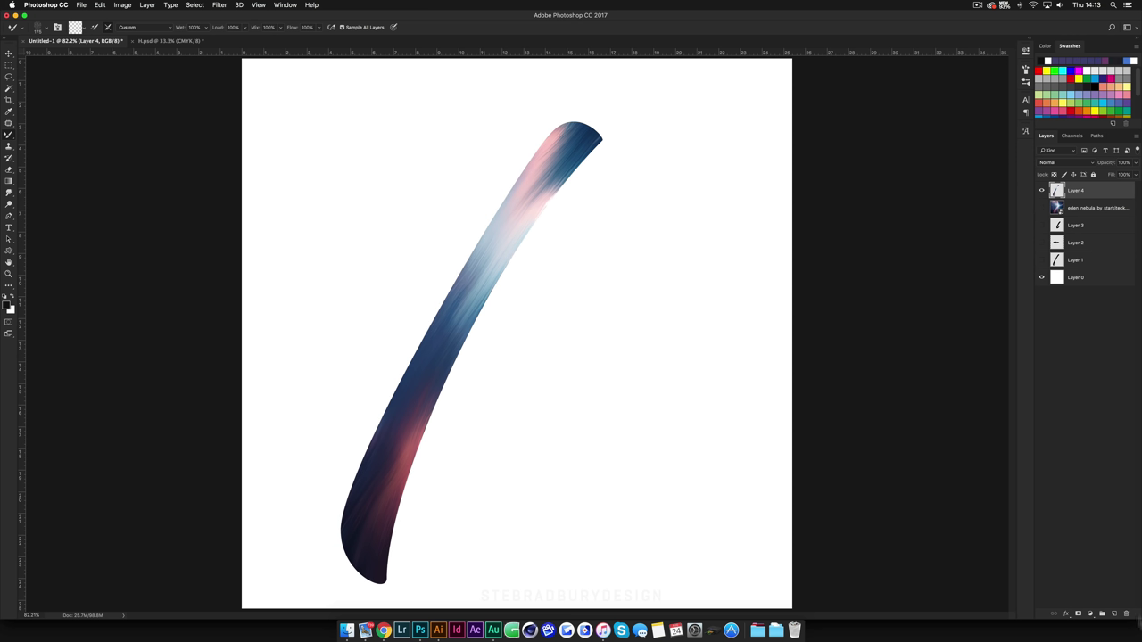
- Paint the H's crossbar with nebula colours on a new layer inside a selection loaded from Layer 2, with the nebula shown, and deselect
click(1113, 614)
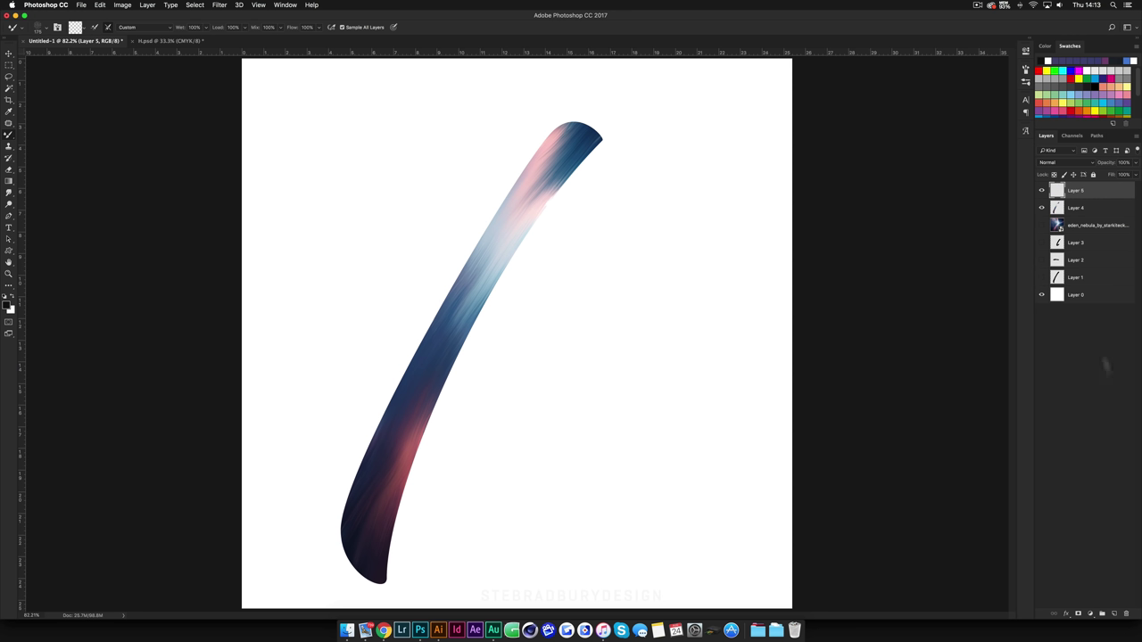
super+click(1057, 260)
click(1042, 225)
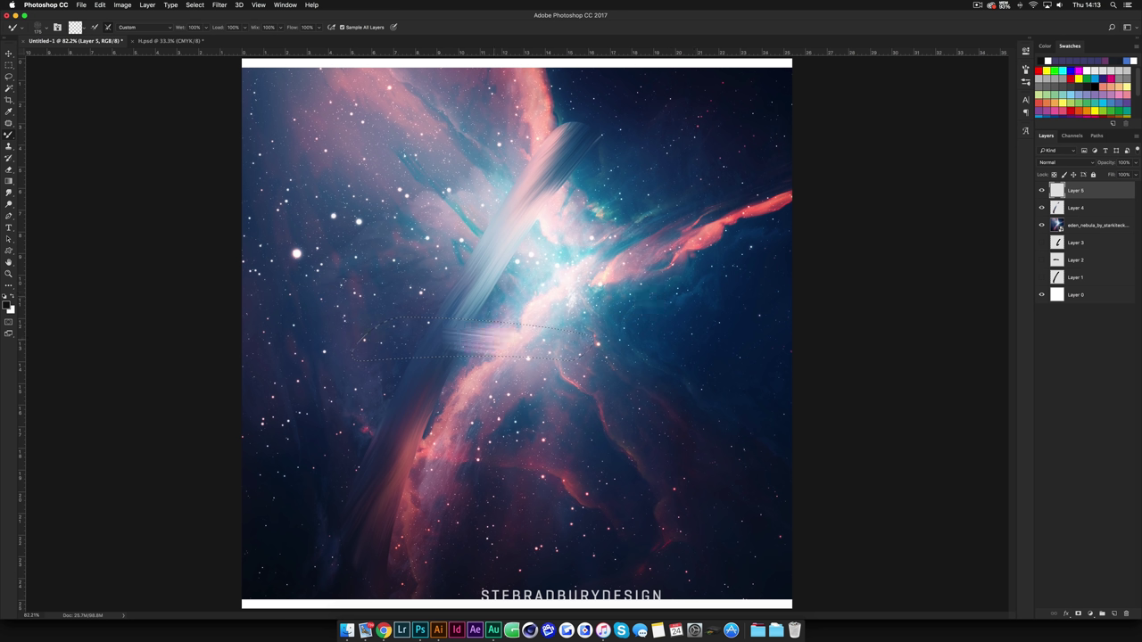
drag(363, 339, 462, 341)
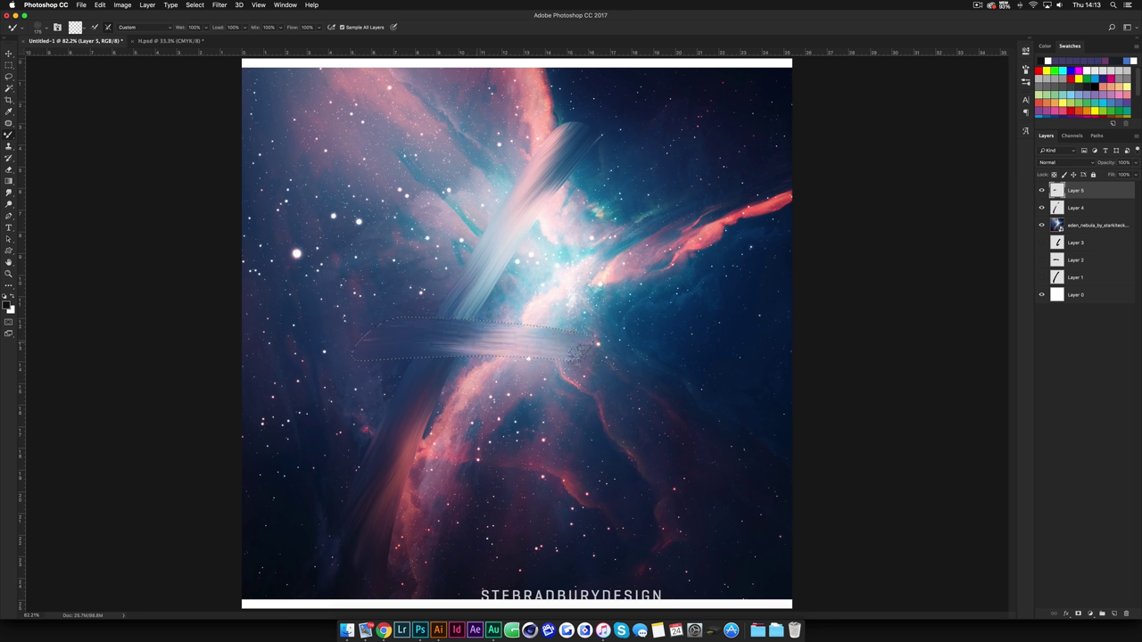
mouse_move(593, 344)
mouse_down()
mouse_move(548, 332)
mouse_move(578, 361)
mouse_move(500, 346)
mouse_move(469, 314)
mouse_up()
mouse_move(383, 329)
mouse_down()
mouse_move(339, 324)
mouse_move(491, 337)
mouse_up()
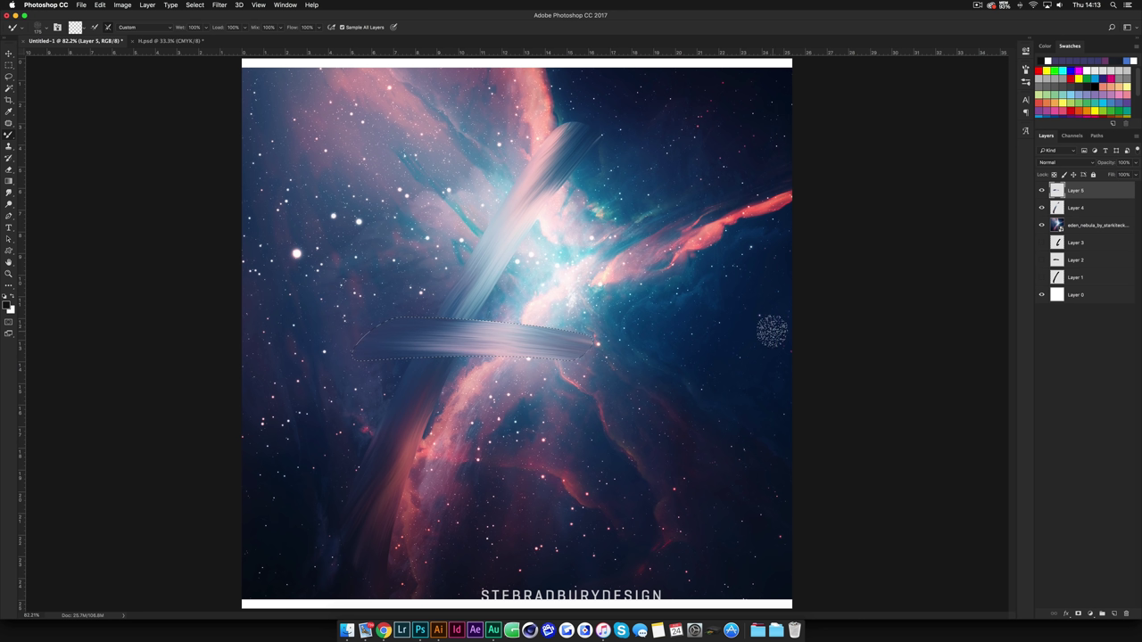
key(super+d)
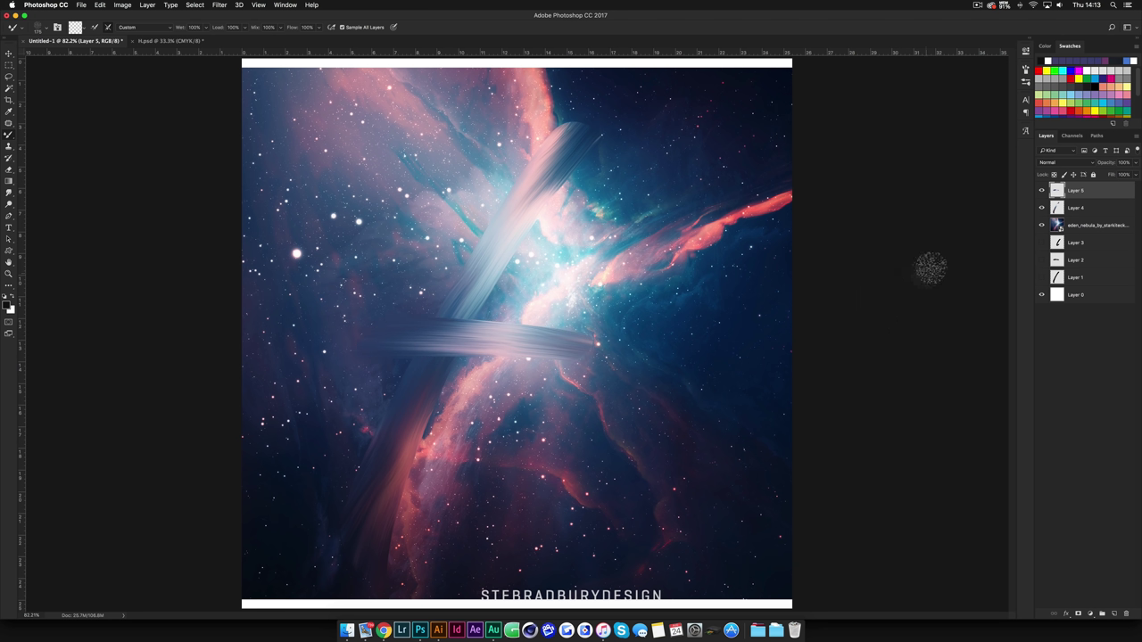
- Paint the H's hooked second stroke with nebula colours on a new layer inside a selection loaded from Layer 3
click(1115, 613)
super+click(1060, 261)
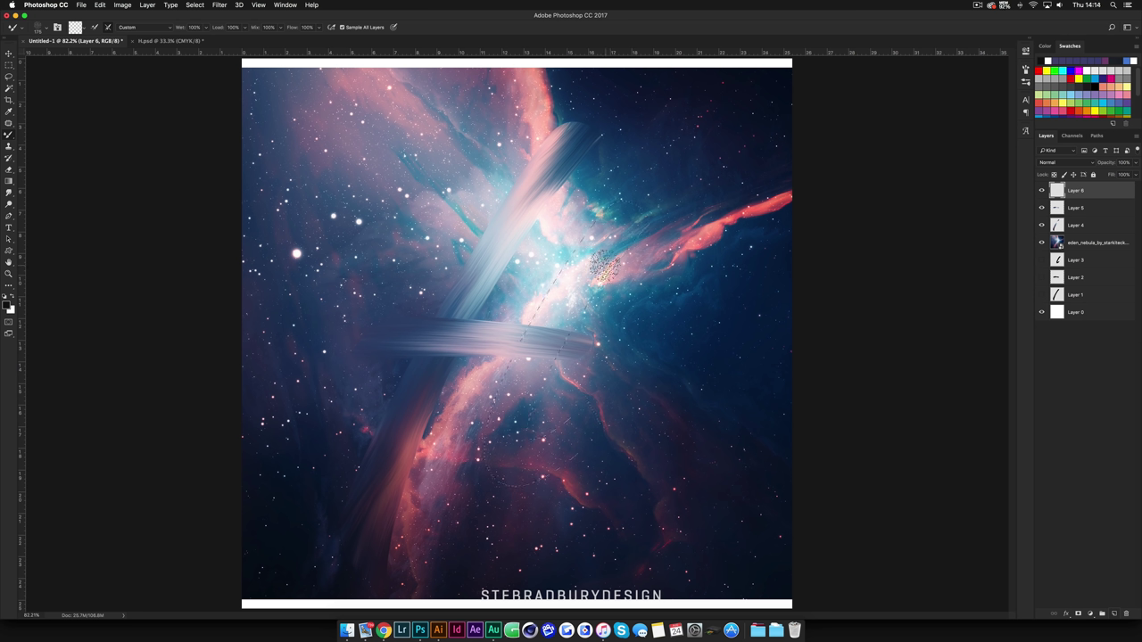
mouse_move(646, 197)
mouse_down()
mouse_move(584, 254)
mouse_move(528, 394)
mouse_move(510, 389)
mouse_up()
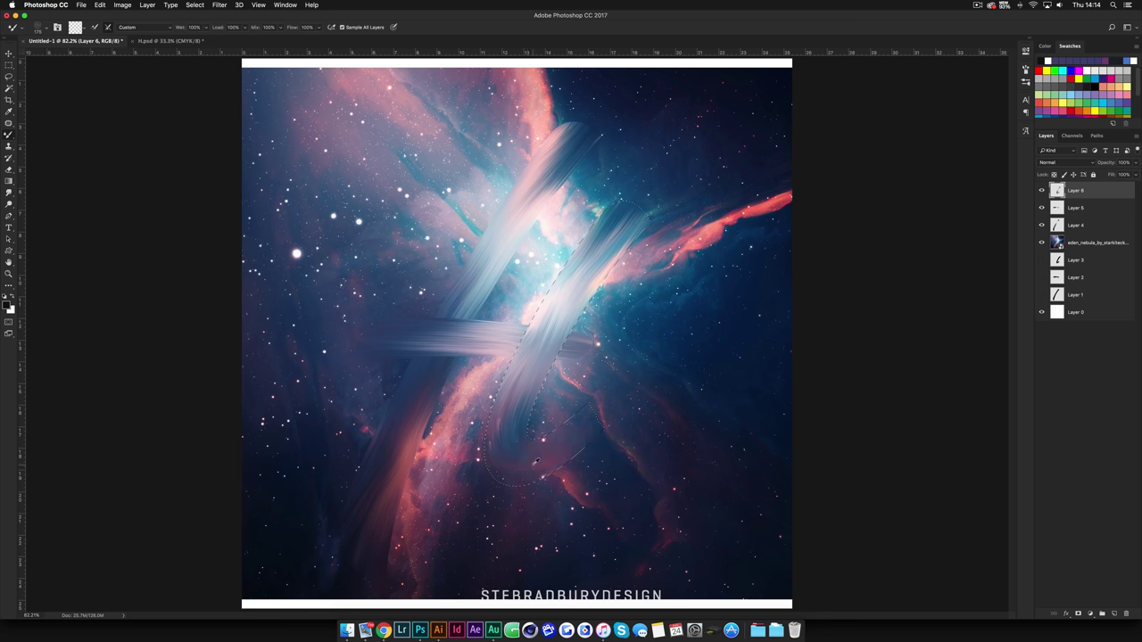
scroll(531, 462, up, 5)
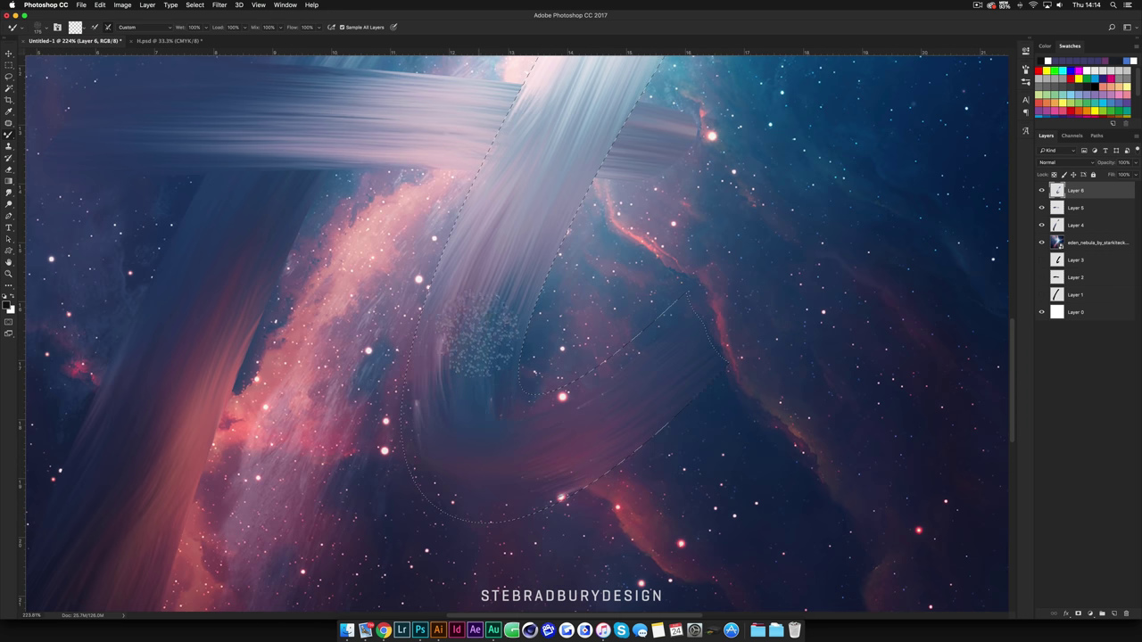
mouse_move(475, 414)
mouse_down()
mouse_move(656, 396)
mouse_move(669, 335)
mouse_move(469, 344)
mouse_move(468, 308)
mouse_move(486, 290)
mouse_move(473, 383)
mouse_move(501, 419)
mouse_move(556, 433)
mouse_move(671, 357)
mouse_move(640, 369)
mouse_move(488, 369)
mouse_move(415, 330)
mouse_move(408, 415)
mouse_move(419, 468)
mouse_move(465, 499)
mouse_move(551, 499)
mouse_move(702, 364)
mouse_move(724, 329)
mouse_move(569, 485)
mouse_move(653, 399)
mouse_move(716, 287)
mouse_move(527, 442)
mouse_move(453, 444)
mouse_move(428, 370)
mouse_move(429, 321)
mouse_move(456, 420)
mouse_move(505, 442)
mouse_move(600, 419)
mouse_move(700, 334)
mouse_move(473, 335)
mouse_move(498, 225)
mouse_move(455, 361)
mouse_move(461, 325)
mouse_move(453, 330)
mouse_move(464, 439)
mouse_move(493, 459)
mouse_move(643, 437)
mouse_move(602, 415)
mouse_move(449, 446)
mouse_move(434, 473)
mouse_move(448, 488)
mouse_move(507, 509)
mouse_move(588, 457)
mouse_move(678, 384)
mouse_move(553, 482)
mouse_move(758, 308)
mouse_move(638, 386)
mouse_move(459, 455)
mouse_move(431, 446)
mouse_move(446, 461)
mouse_move(495, 469)
mouse_move(571, 441)
mouse_move(731, 330)
mouse_move(535, 432)
mouse_move(709, 278)
mouse_move(541, 281)
mouse_move(482, 375)
mouse_move(534, 330)
mouse_up()
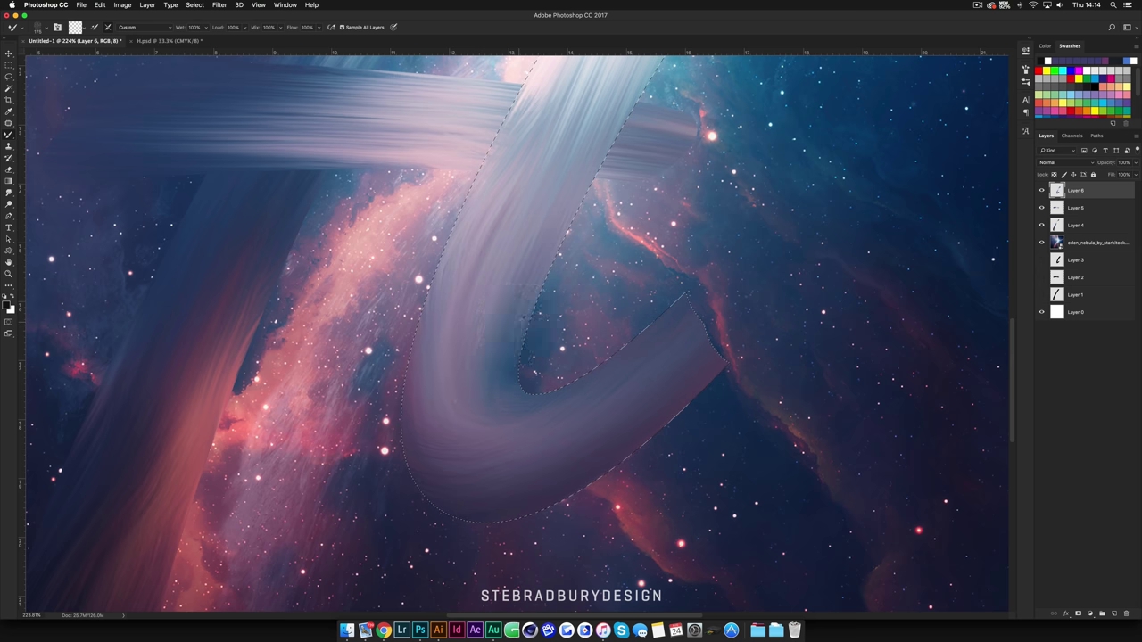
scroll(530, 312, down, 3)
scroll(517, 429, up, 3)
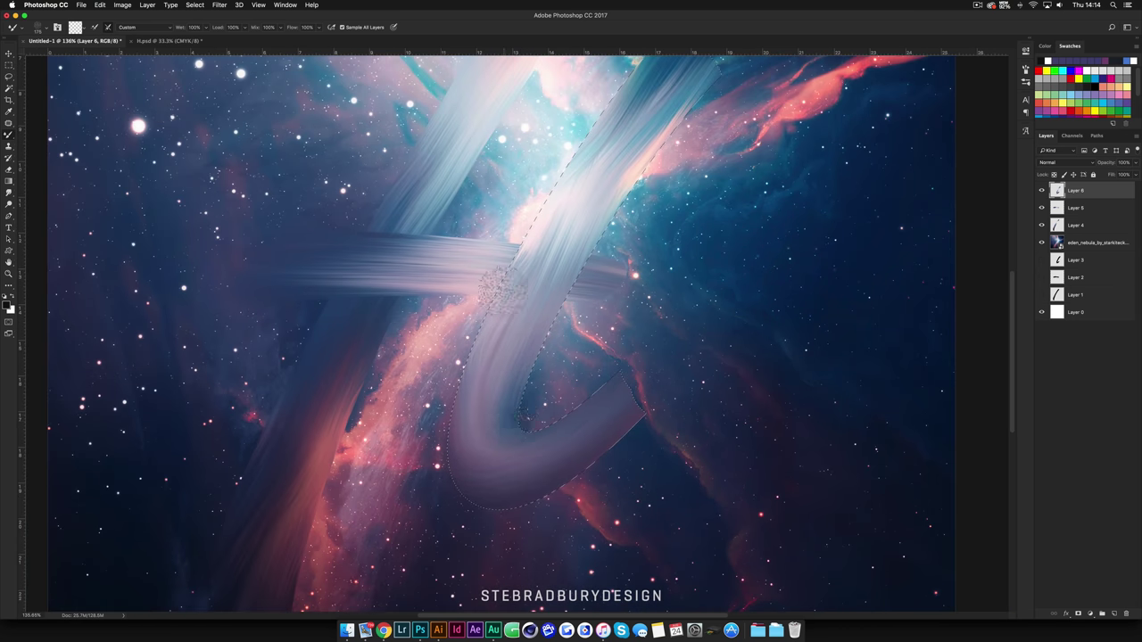
mouse_move(533, 234)
mouse_down()
mouse_move(501, 306)
mouse_move(542, 209)
mouse_move(528, 245)
mouse_move(535, 334)
mouse_up()
scroll(616, 223, up, 4)
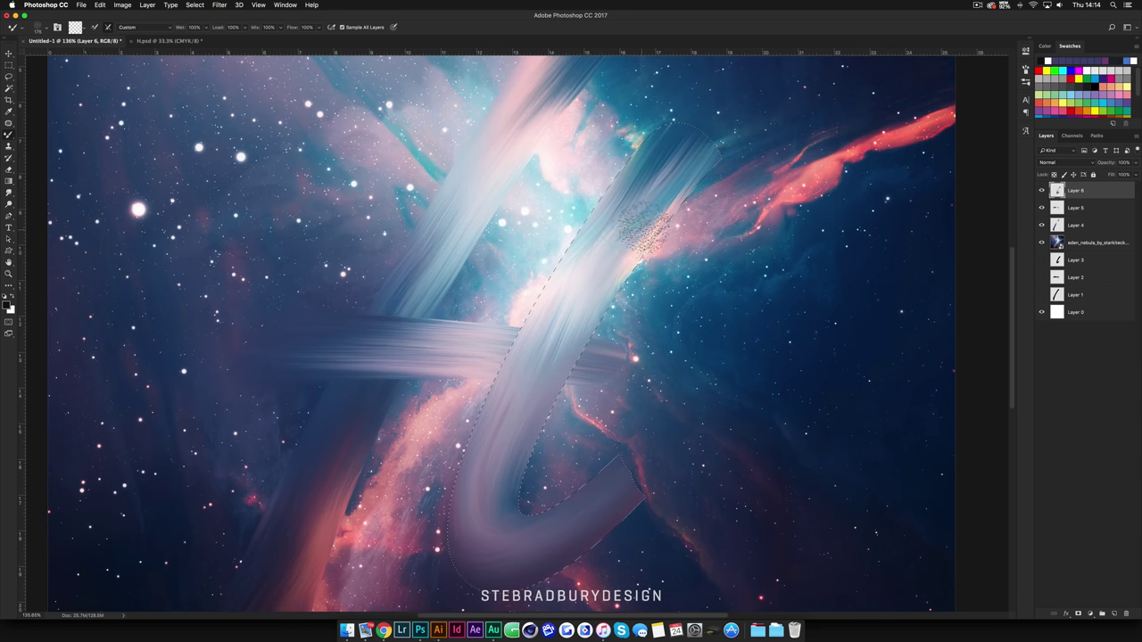
scroll(656, 151, down, 5)
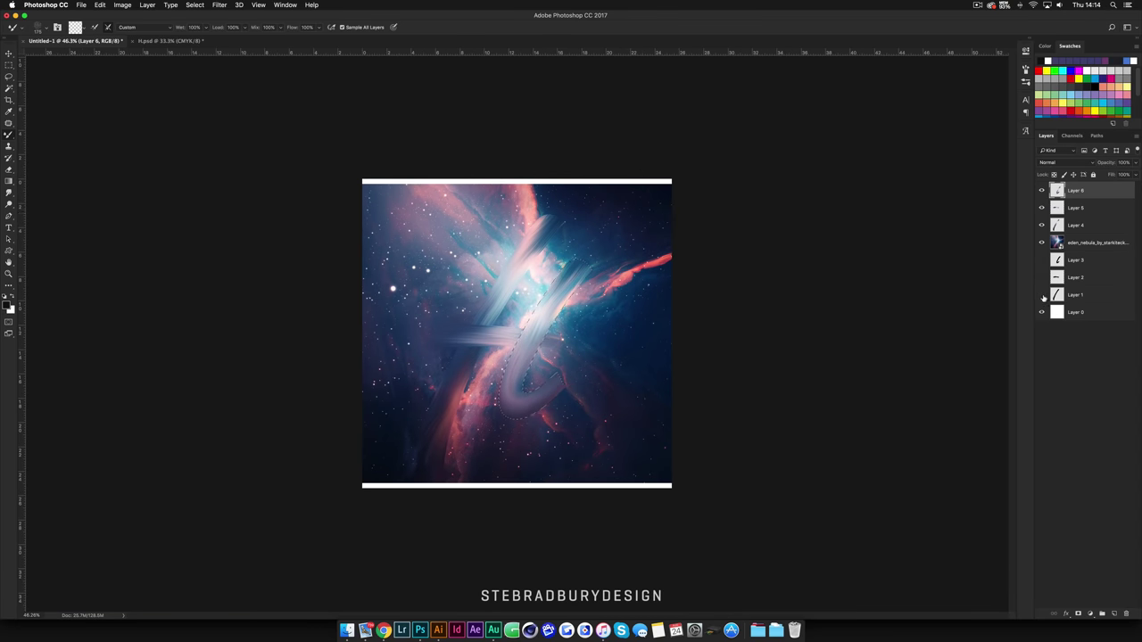
- Hide the nebula layer and set the Mixer Brush's wetness to 33%
click(1042, 243)
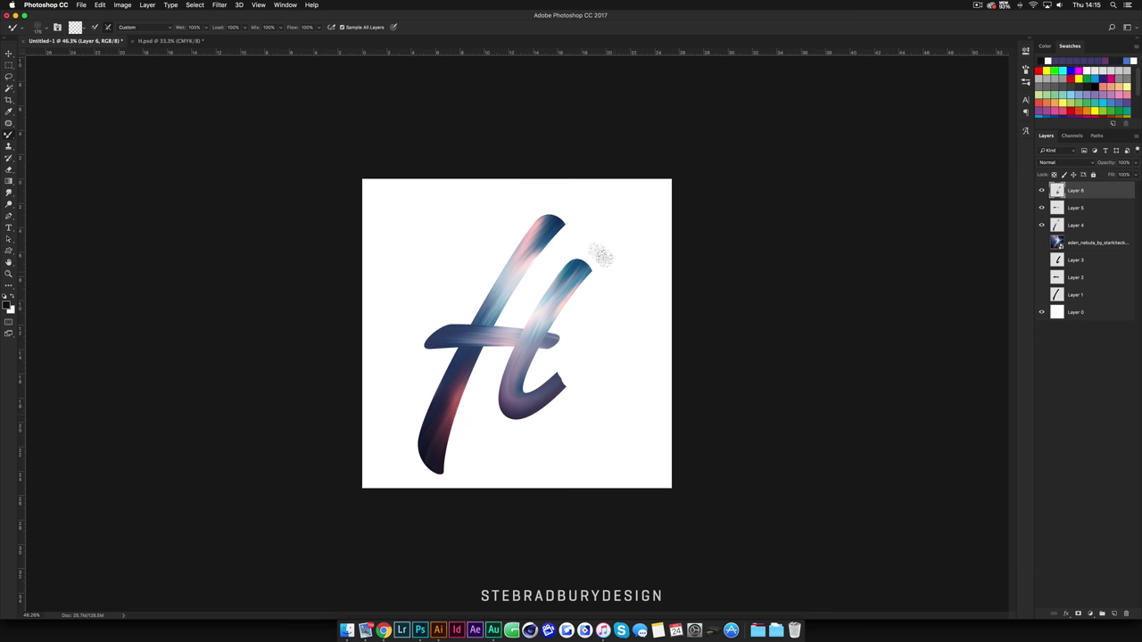
scroll(496, 379, up, 2)
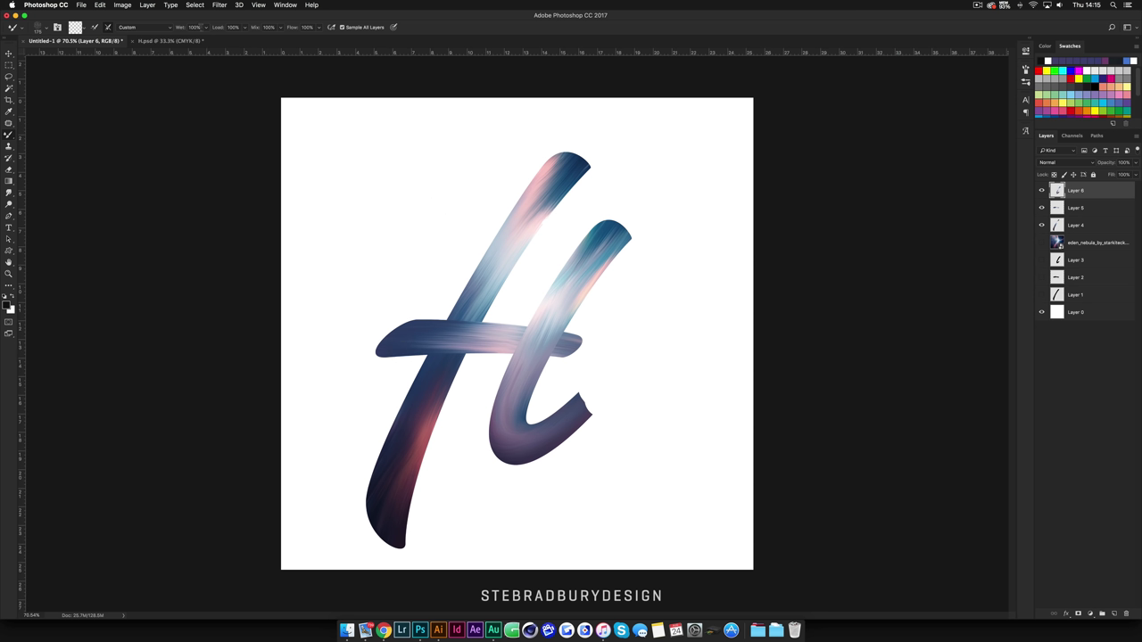
click(205, 28)
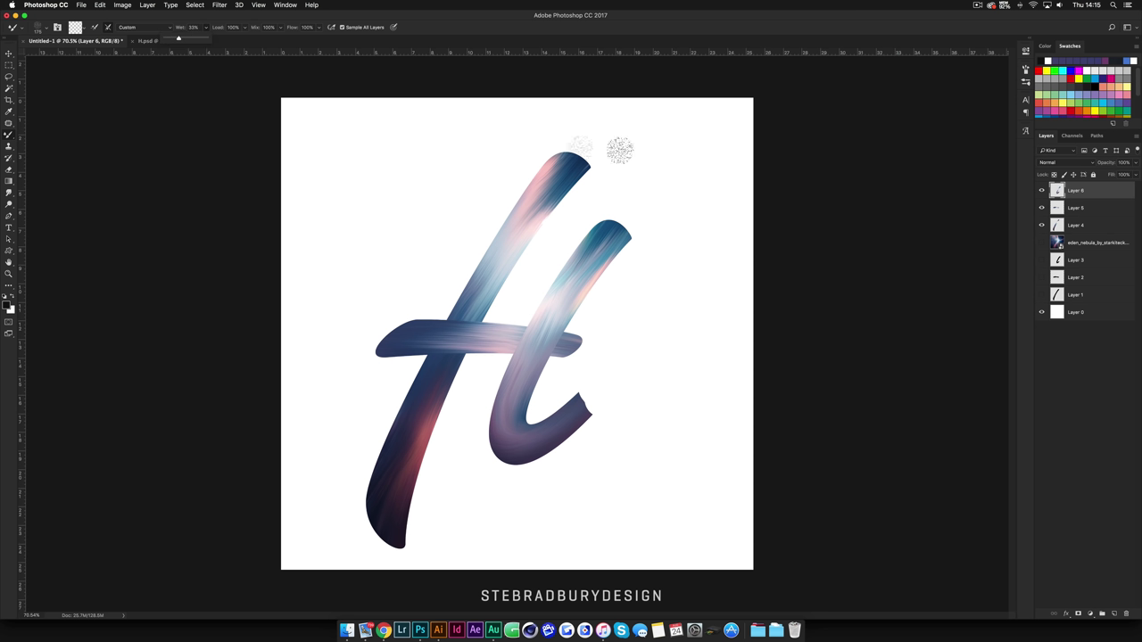
- Duplicate the painted stroke layers Layer 4, Layer 5 and Layer 6, and hide the originals
click(1069, 224)
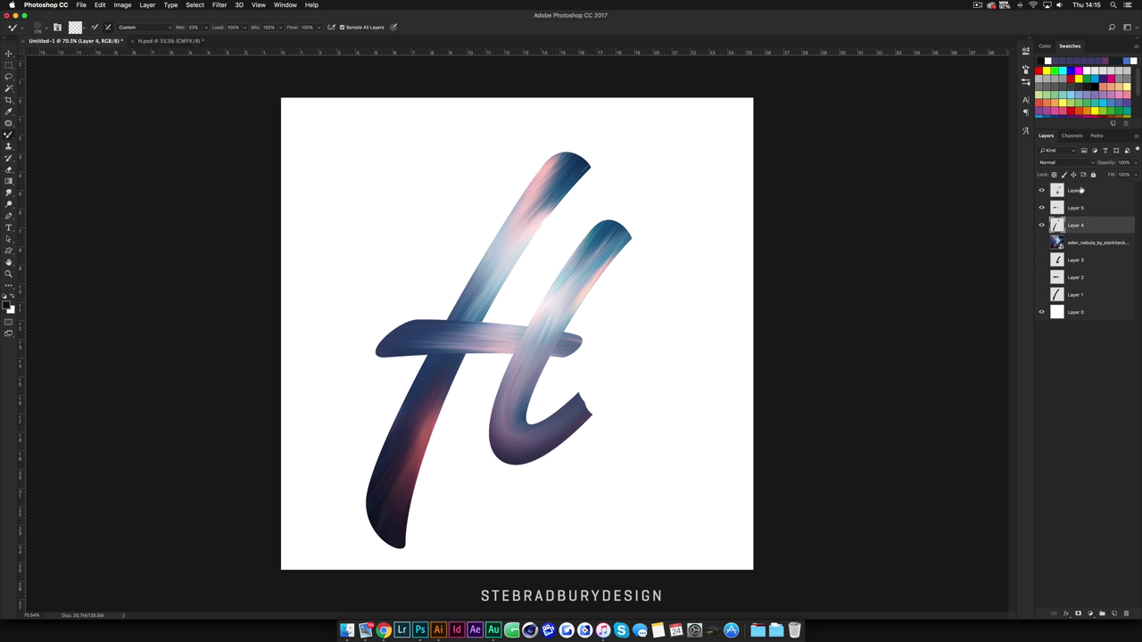
shift+click(1077, 193)
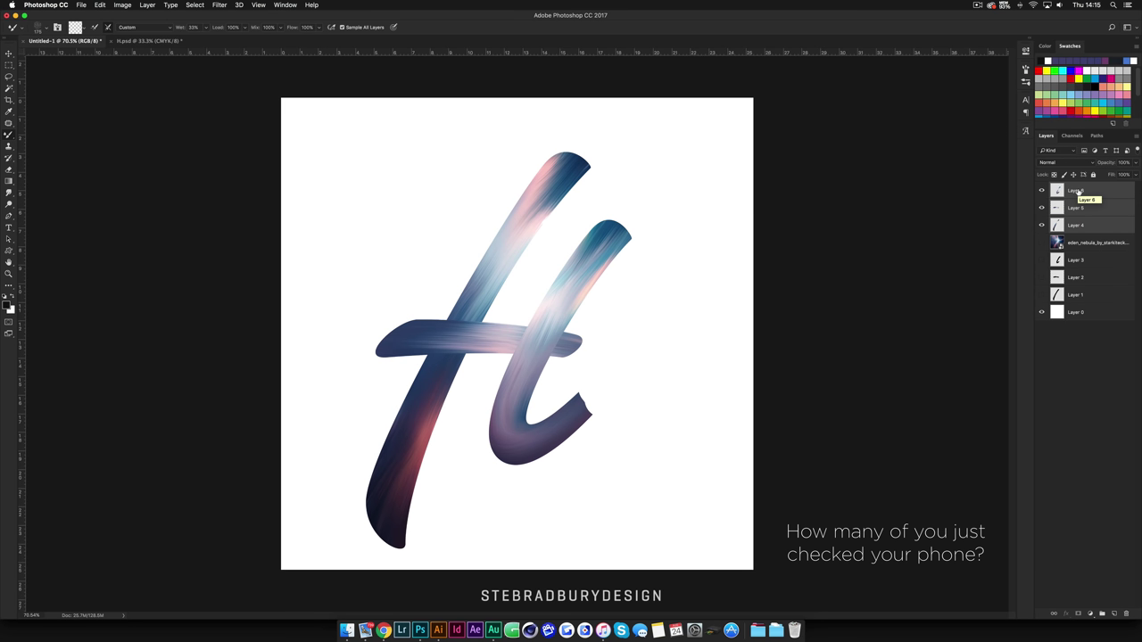
key(super+j)
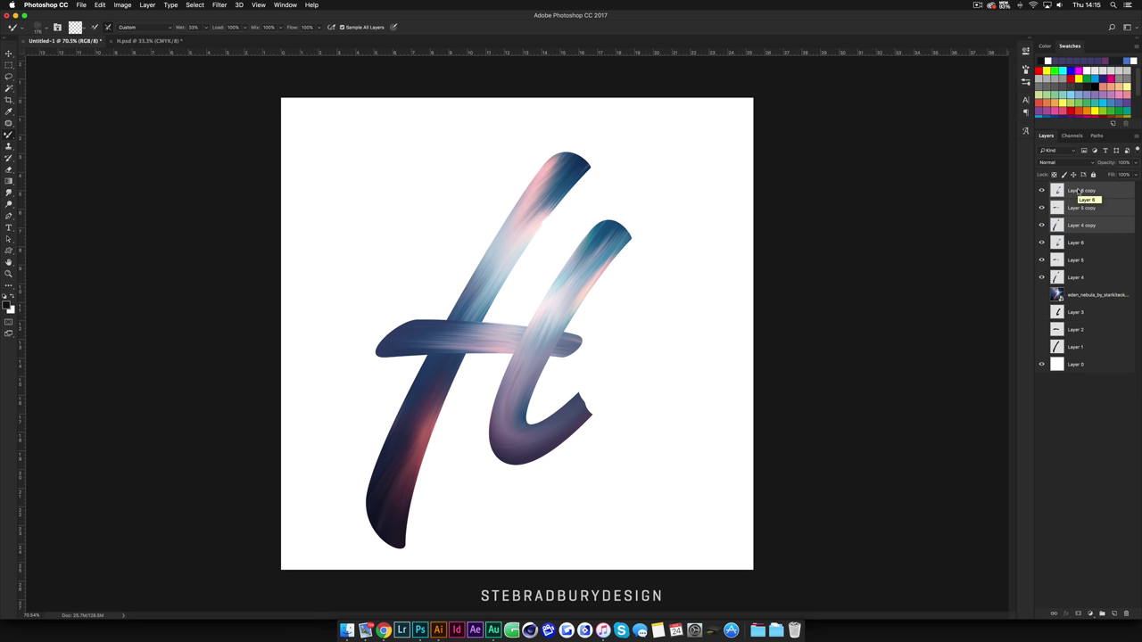
click(1067, 243)
drag(1042, 243, 1042, 278)
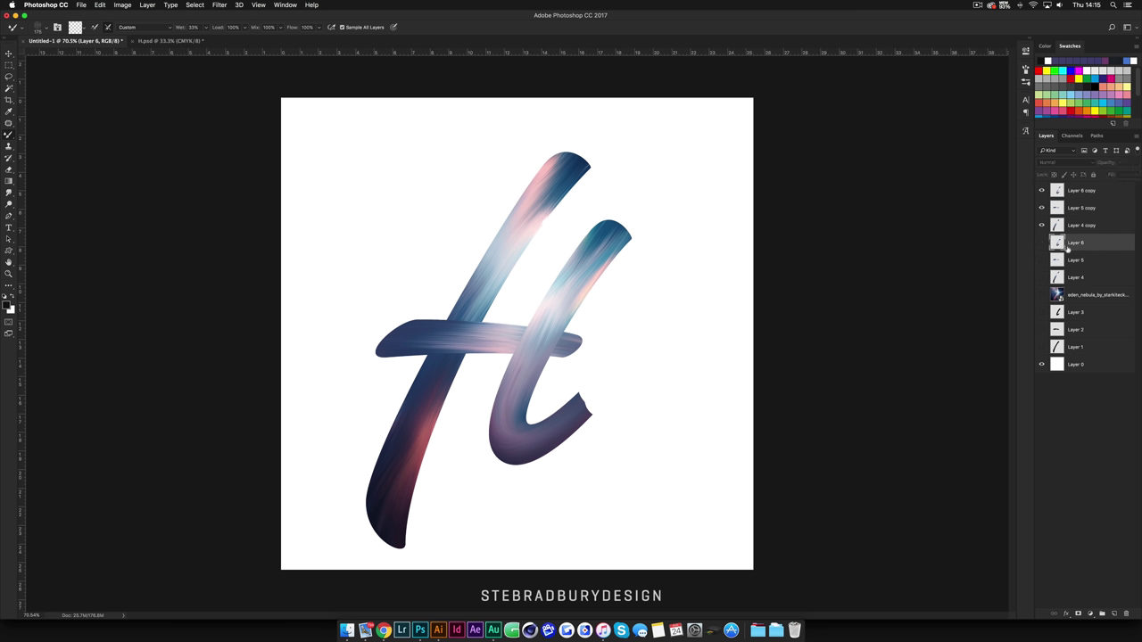
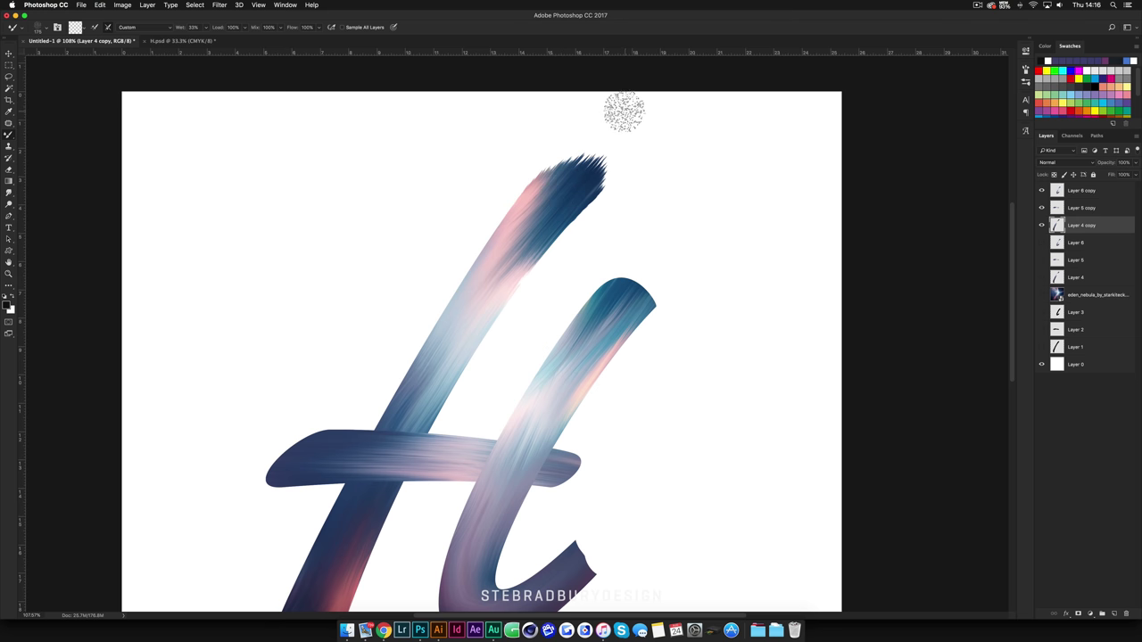
- Smear the upper and lower tips of the diagonal stroke on Layer 4 copy into ragged bristle ends with the Mixer Brush
mouse_move(627, 107)
mouse_down()
mouse_move(615, 150)
mouse_move(554, 247)
mouse_up()
drag(612, 179, 484, 262)
scroll(486, 261, down, 10)
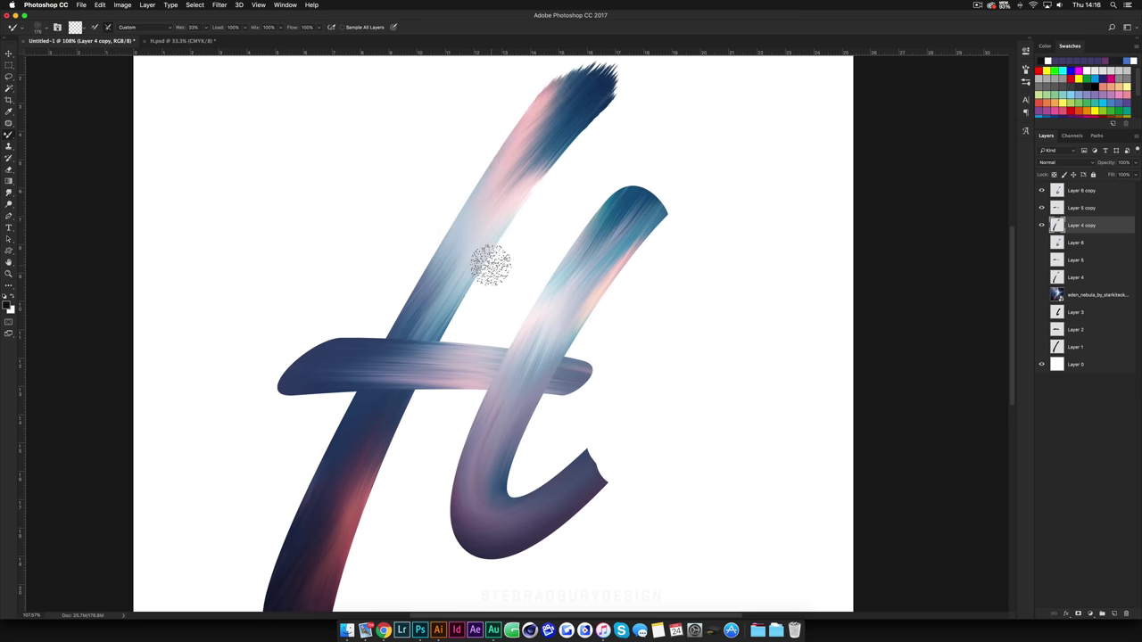
mouse_move(321, 367)
mouse_down()
mouse_move(289, 486)
mouse_move(273, 408)
mouse_up()
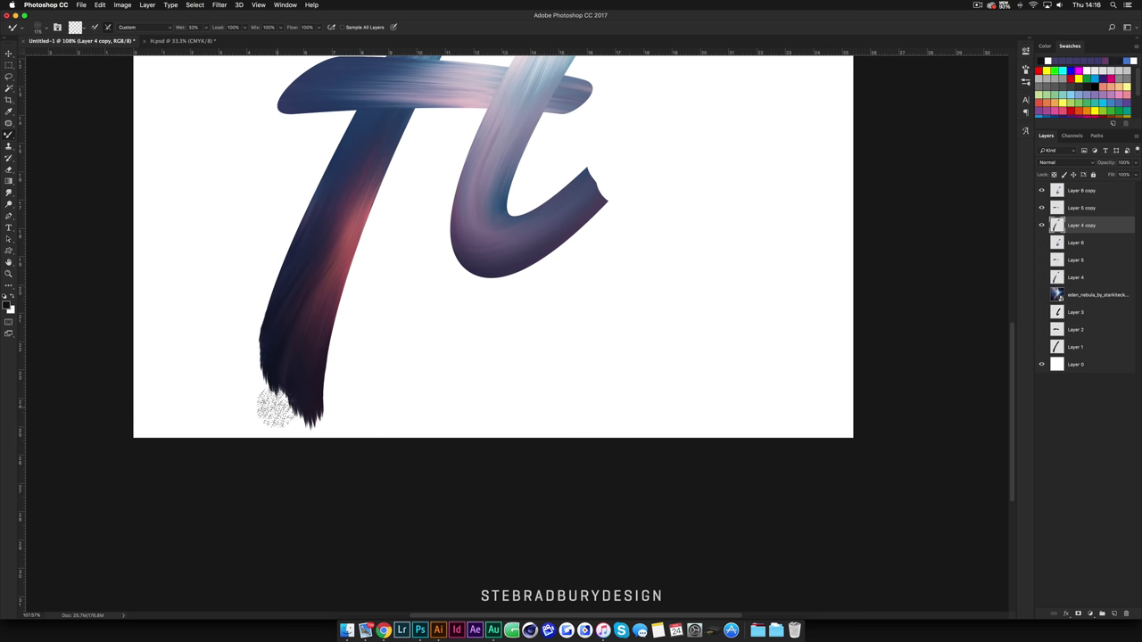
scroll(268, 392, up, 2)
scroll(246, 413, up, 2)
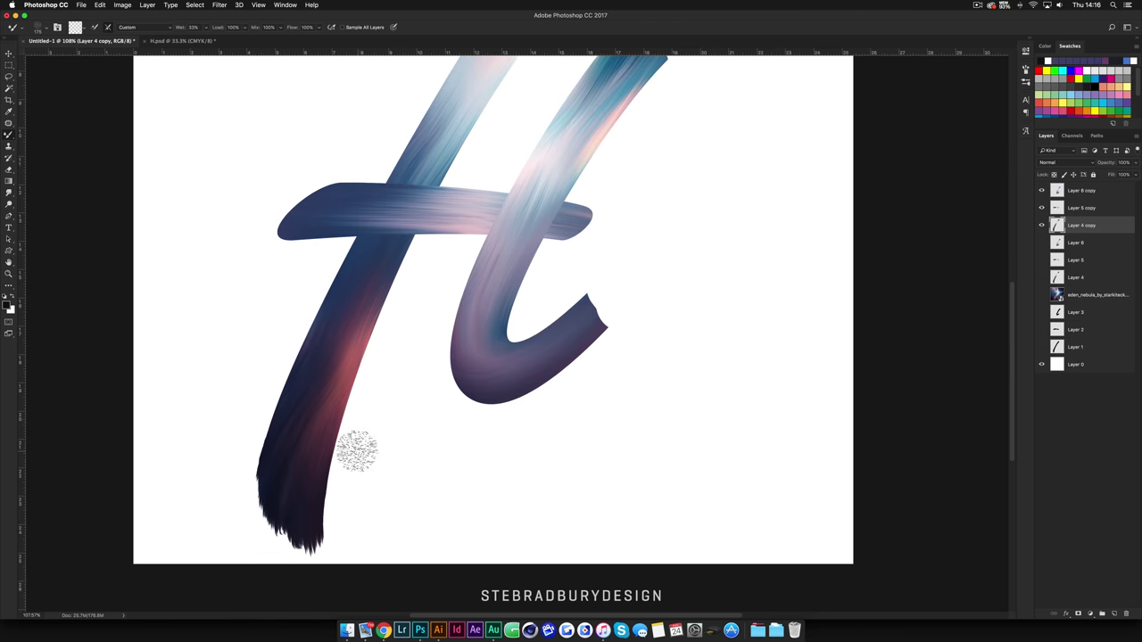
- Roughen the long side edges of the diagonal stroke on Layer 4 copy with the Mixer Brush
scroll(397, 375, down, 3)
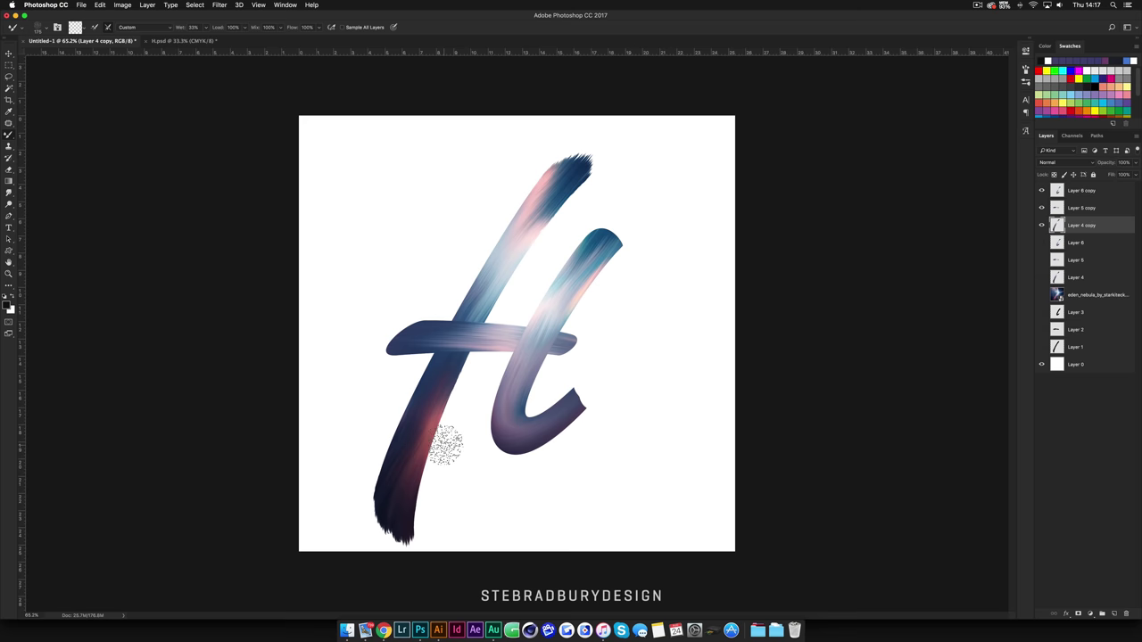
scroll(446, 437, up, 2)
drag(459, 361, 395, 534)
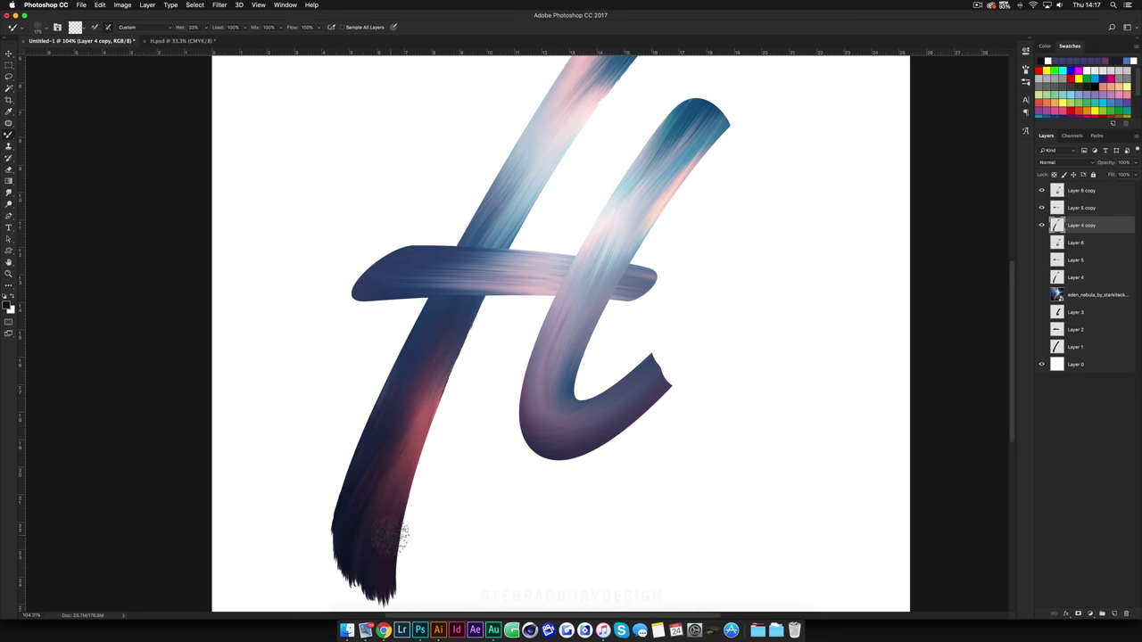
scroll(566, 94, up, 3)
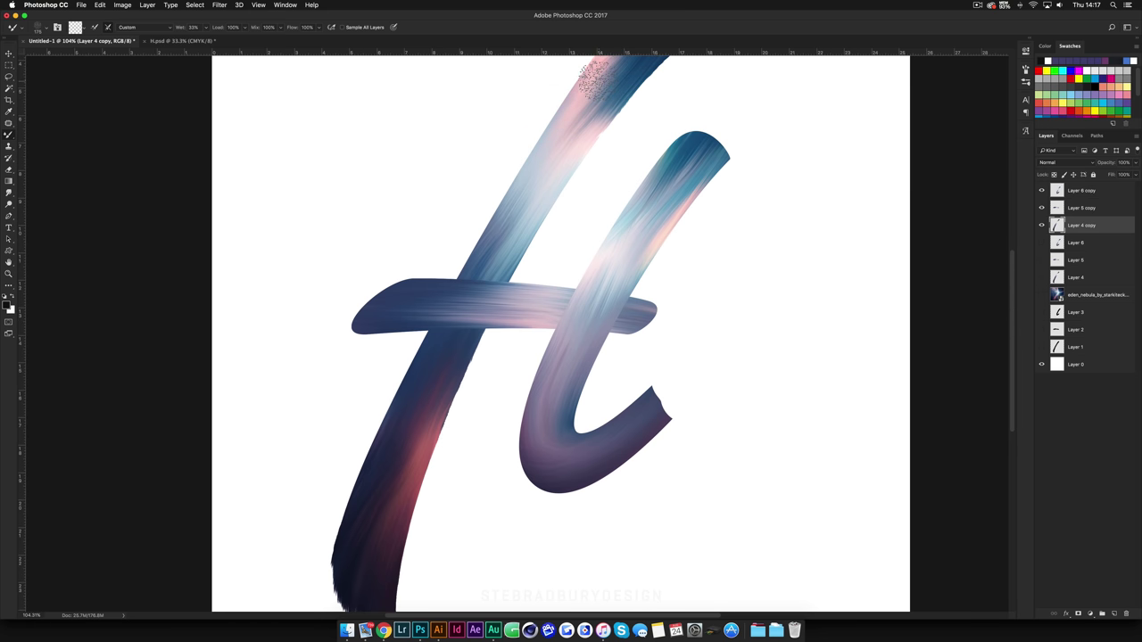
- Smear ragged bristle ends onto the crossbar on Layer 5 copy and the hooked stroke on Layer 6 copy
scroll(464, 303, down, 1)
scroll(383, 429, down, 1)
scroll(849, 365, up, 1)
click(1075, 210)
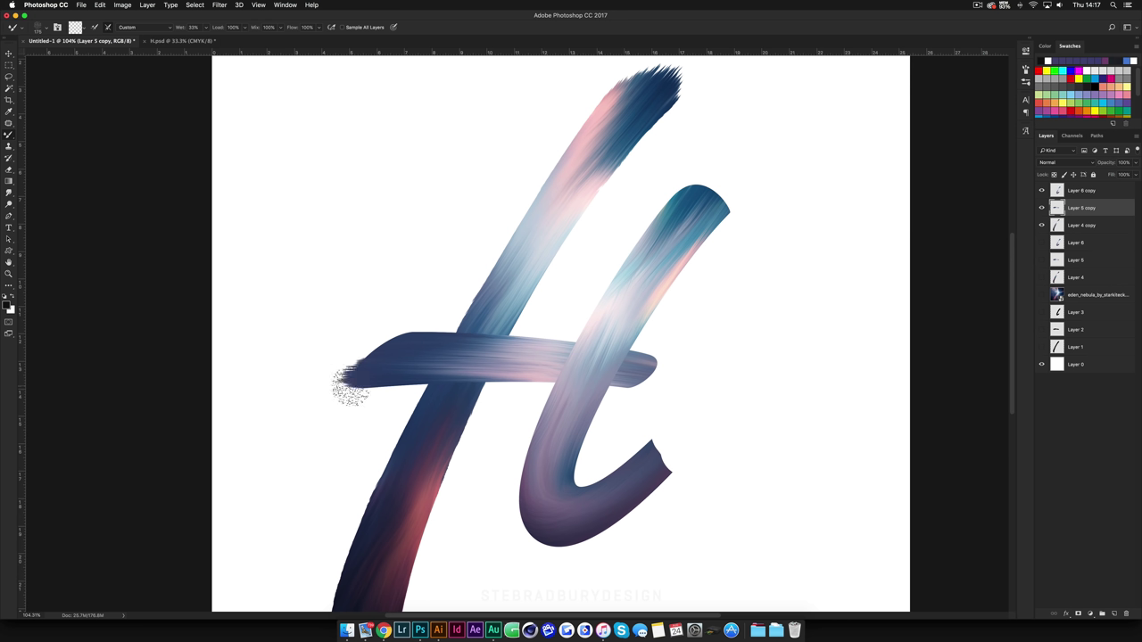
mouse_move(392, 361)
mouse_down()
mouse_move(325, 357)
mouse_move(350, 384)
mouse_move(300, 377)
mouse_up()
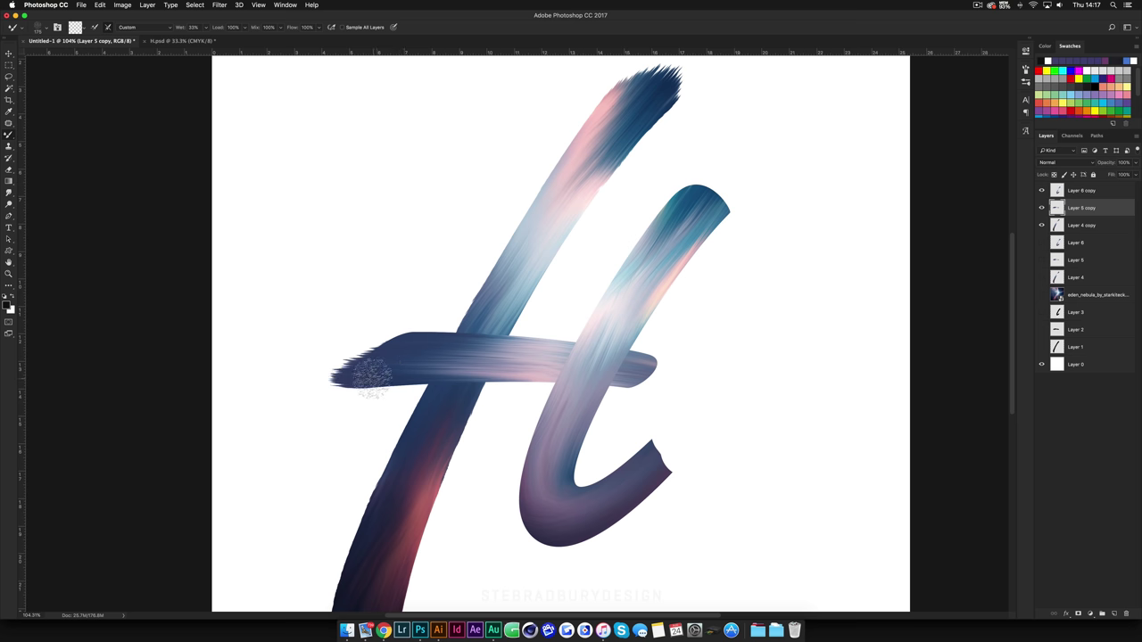
mouse_move(315, 382)
mouse_down()
mouse_move(410, 347)
mouse_move(391, 350)
mouse_move(694, 390)
mouse_up()
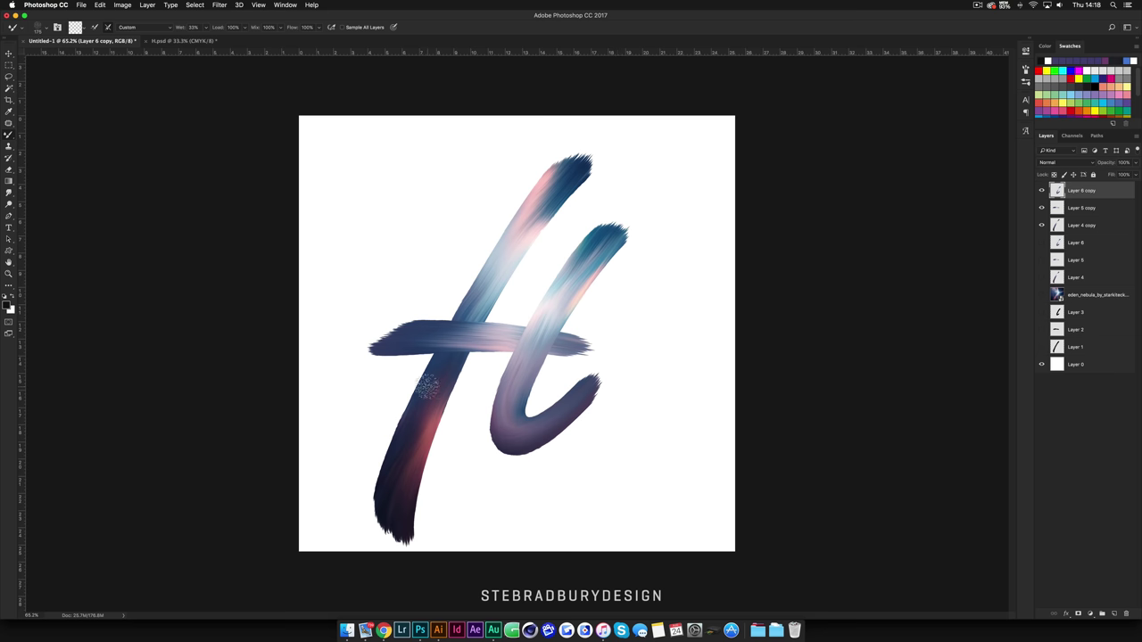
scroll(428, 380, up, 3)
scroll(429, 381, down, 4)
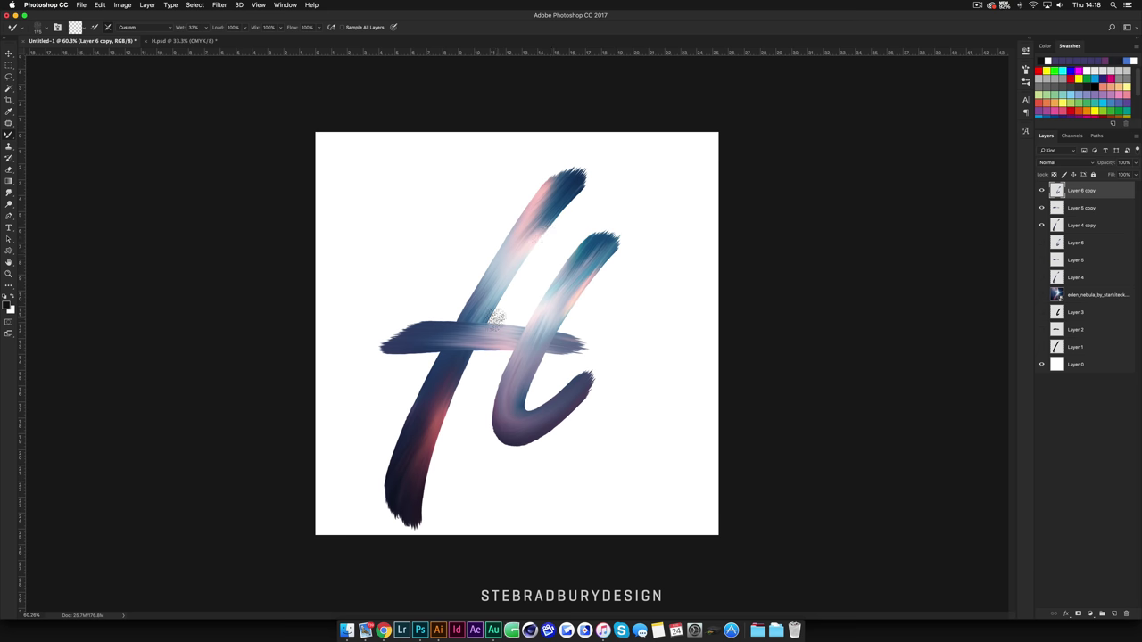
- Duplicate the crossbar layer, Layer 5 copy
scroll(510, 345, up, 2)
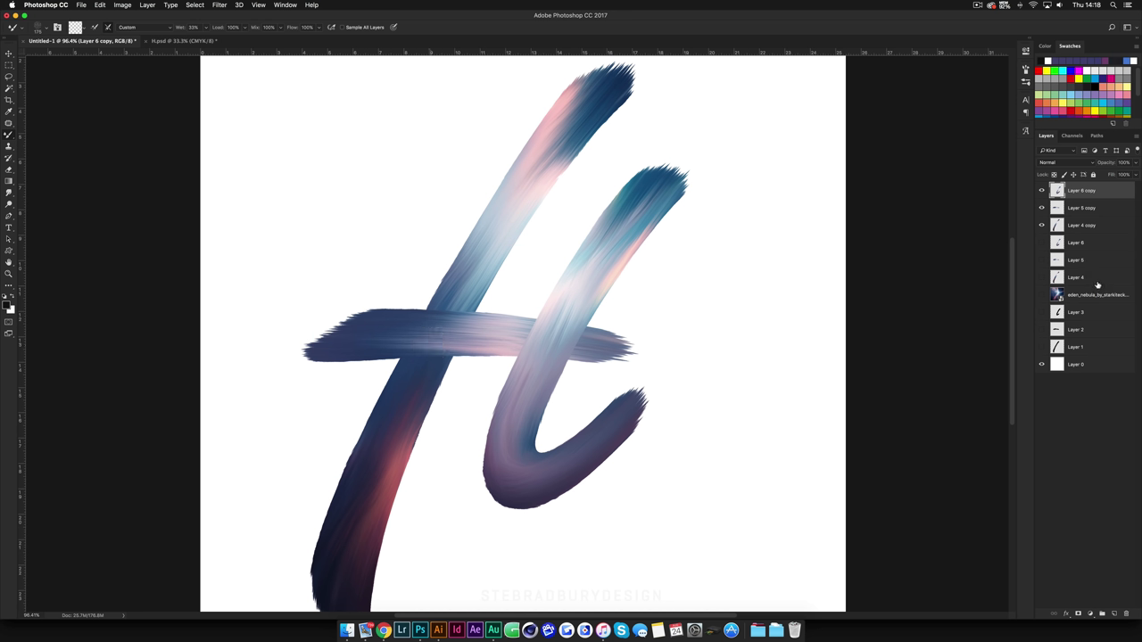
click(1082, 227)
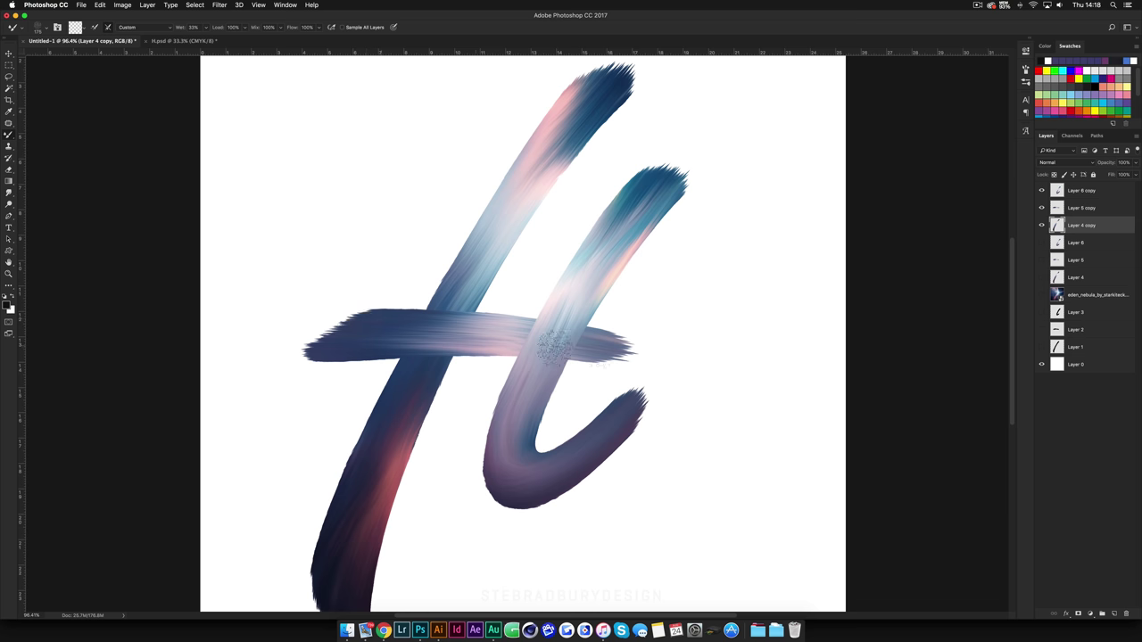
click(1072, 208)
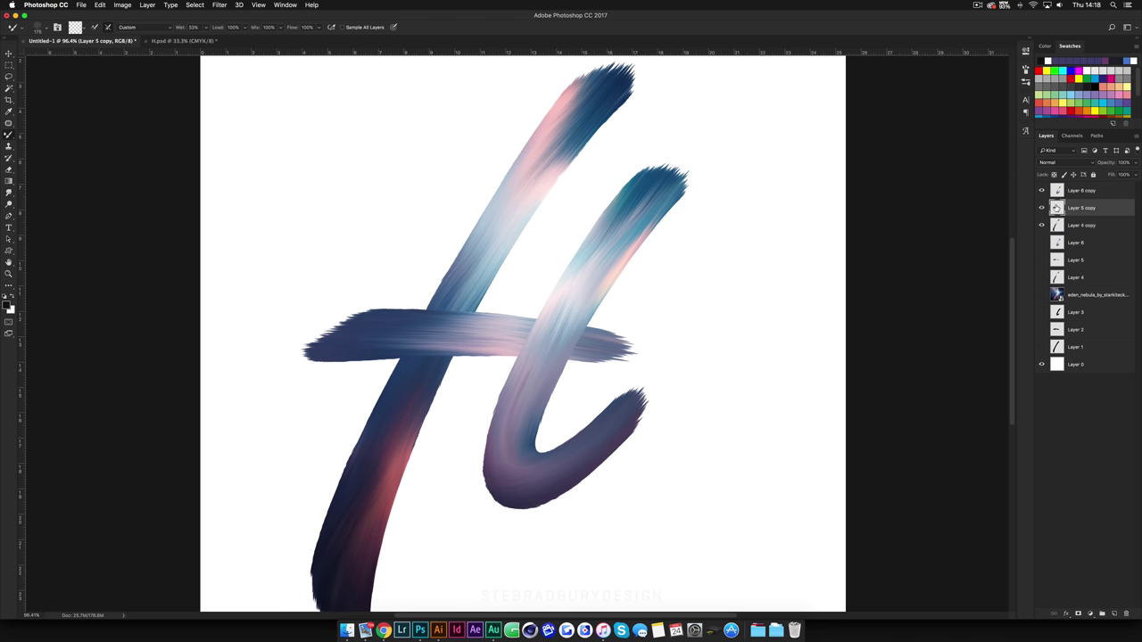
key(super+j)
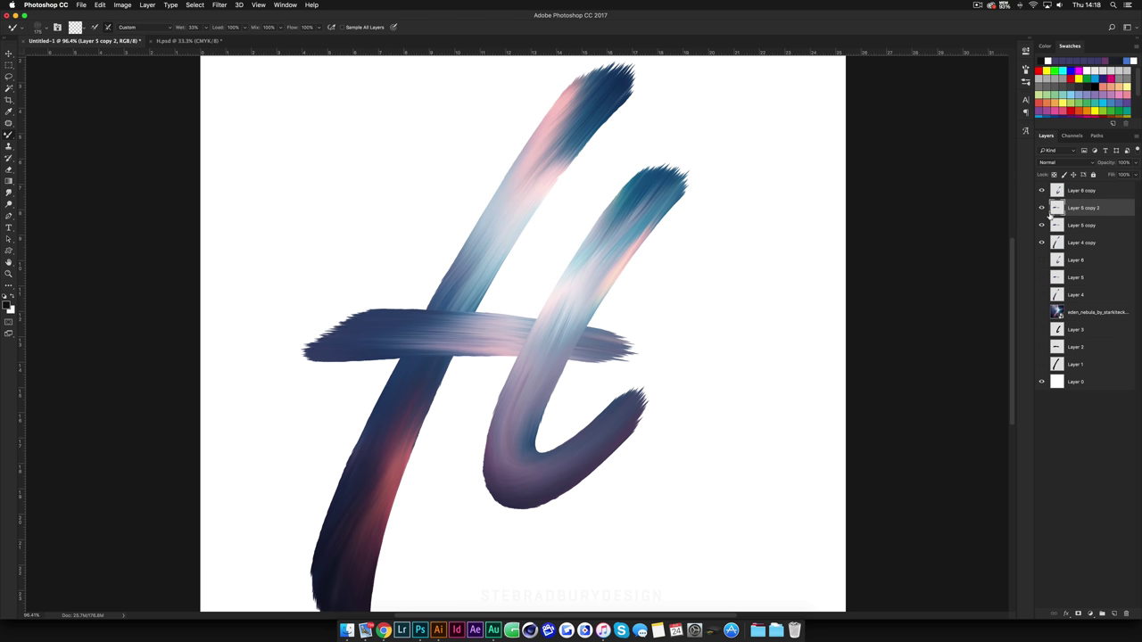
- Load the crossbar's outline as a selection and fill Layer 5 copy with black, keeping the coloured duplicate shown above it
super+click(1056, 209)
click(1059, 229)
click(1041, 226)
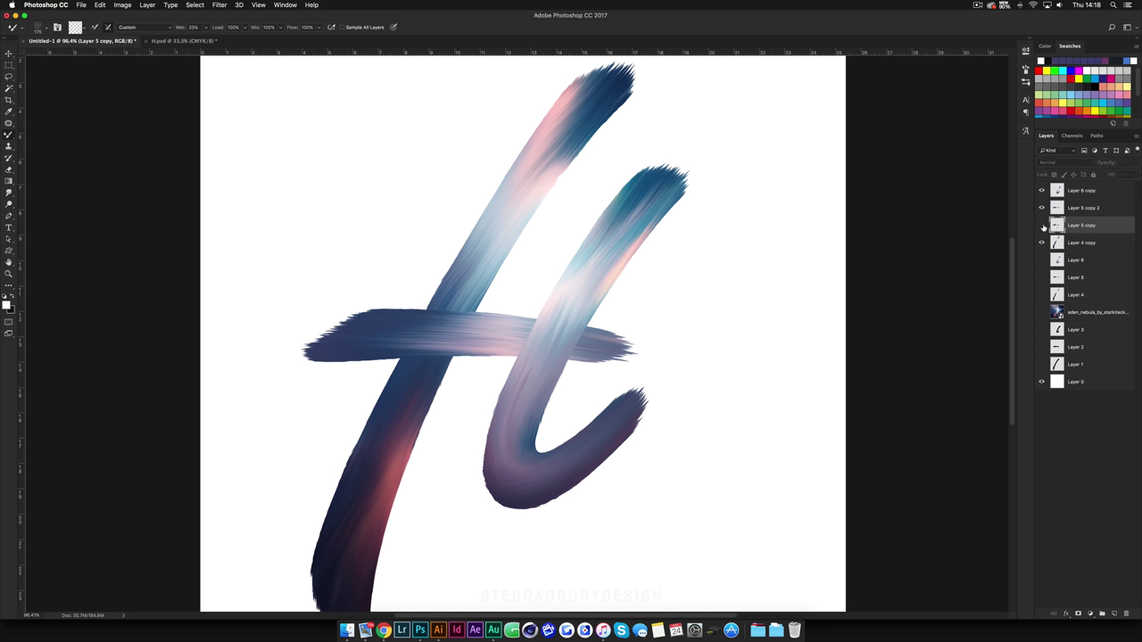
click(1041, 226)
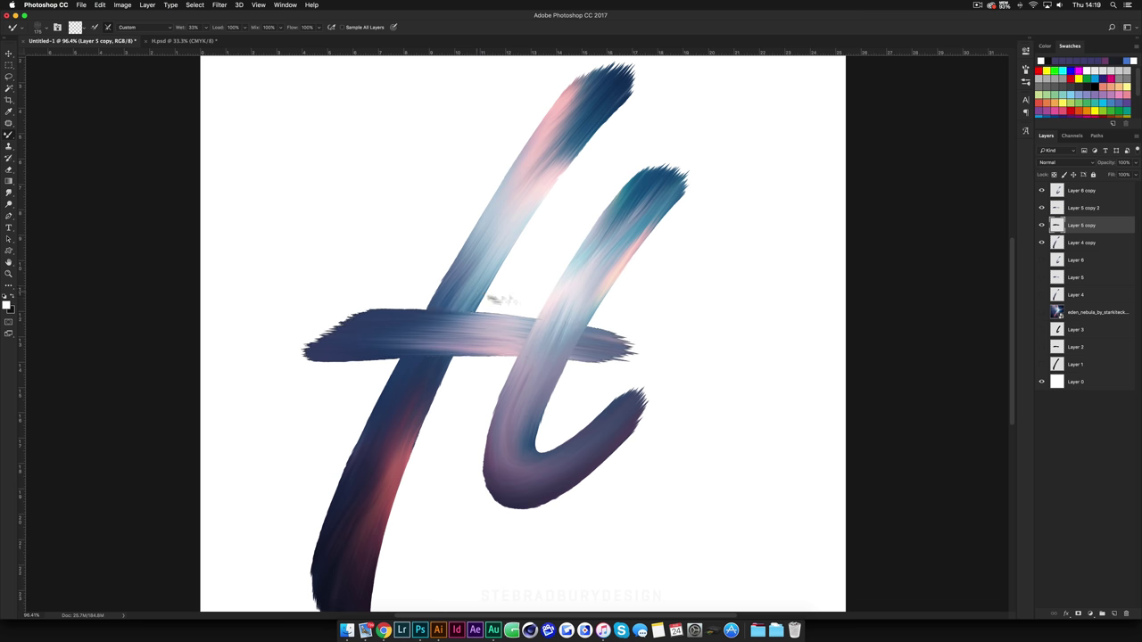
key(alt+BackSpace)
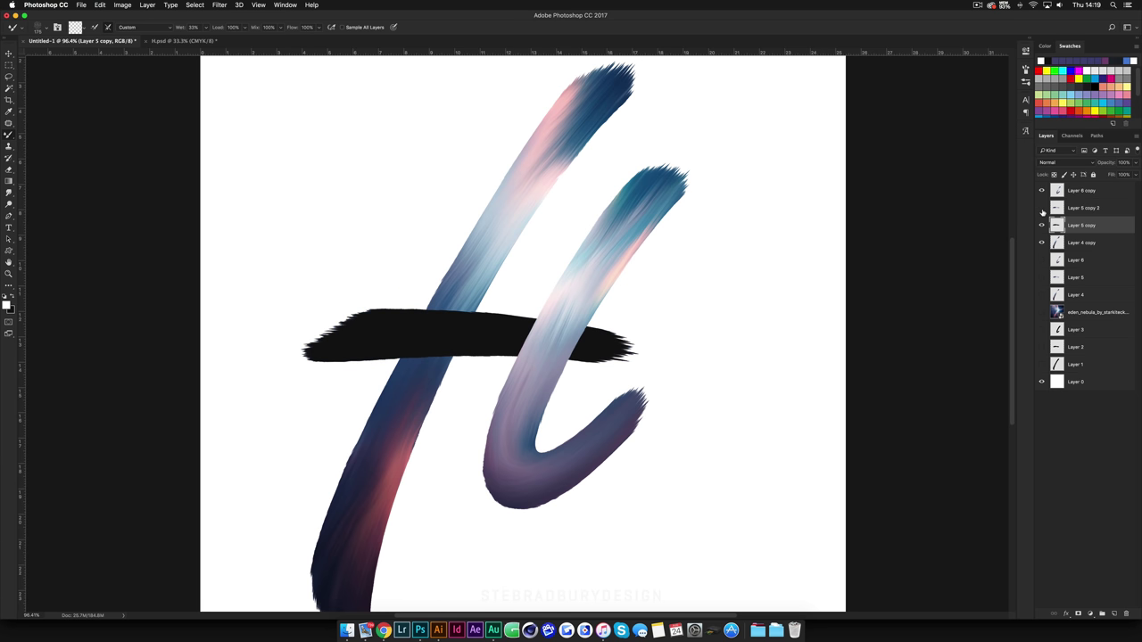
click(1041, 208)
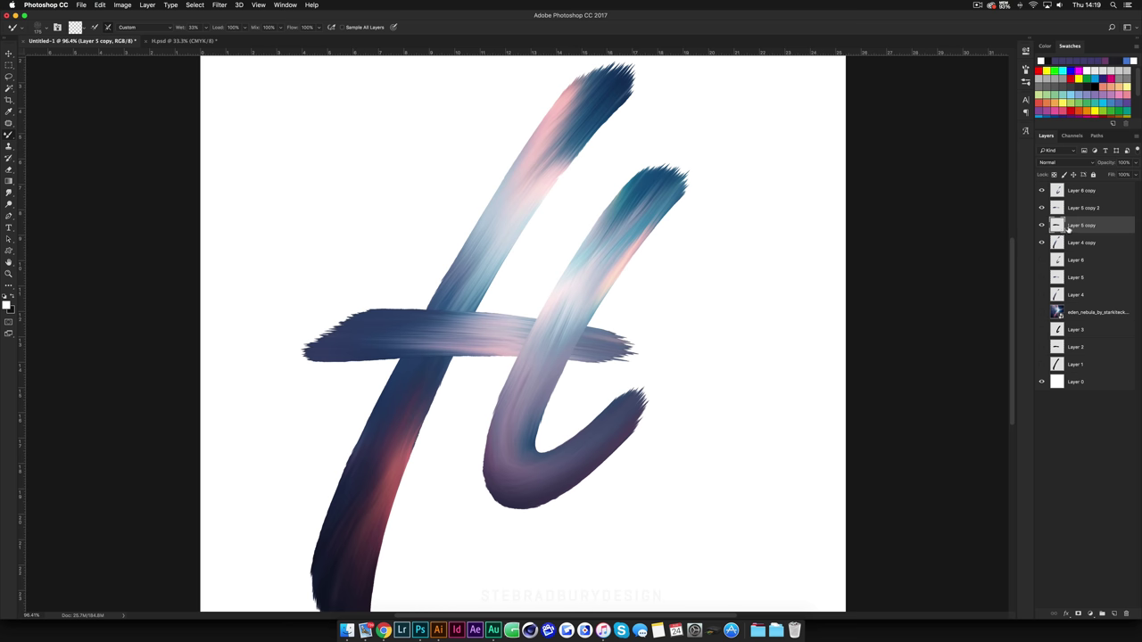
- Apply a Gaussian Blur to the black crossbar on Layer 5 copy to form a soft shadow around it
click(219, 6)
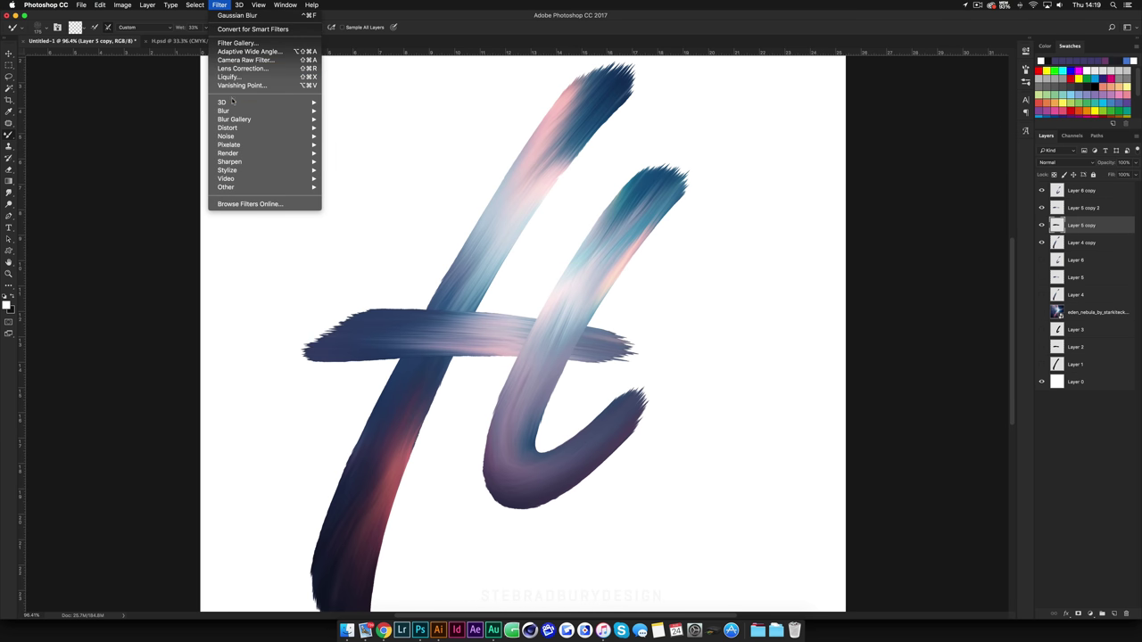
mouse_move(227, 111)
click(348, 144)
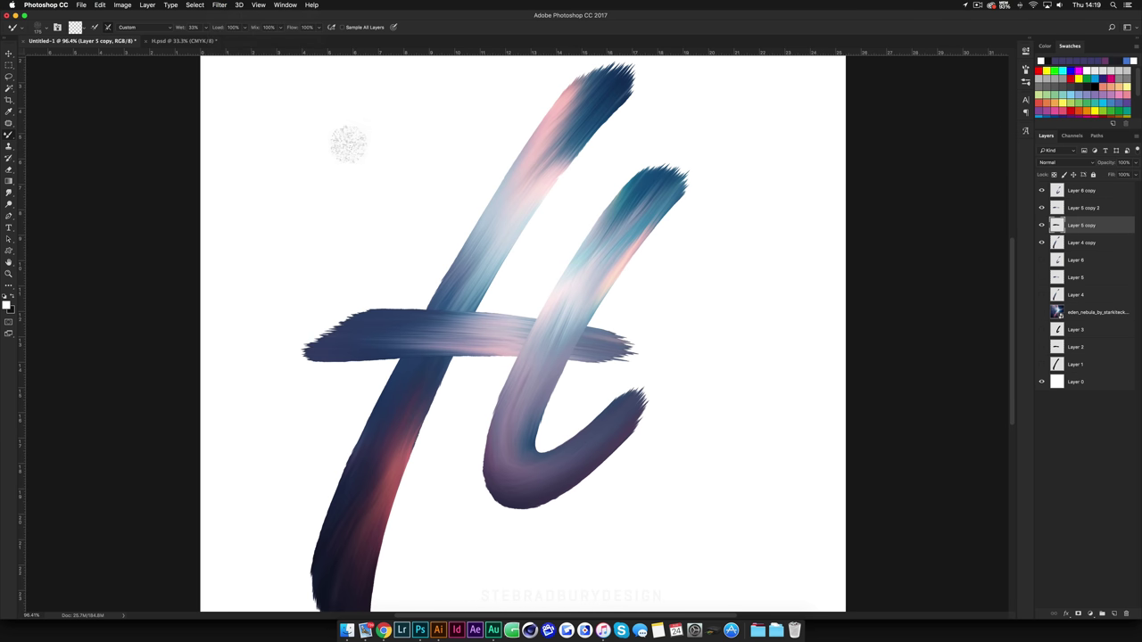
drag(898, 360, 878, 361)
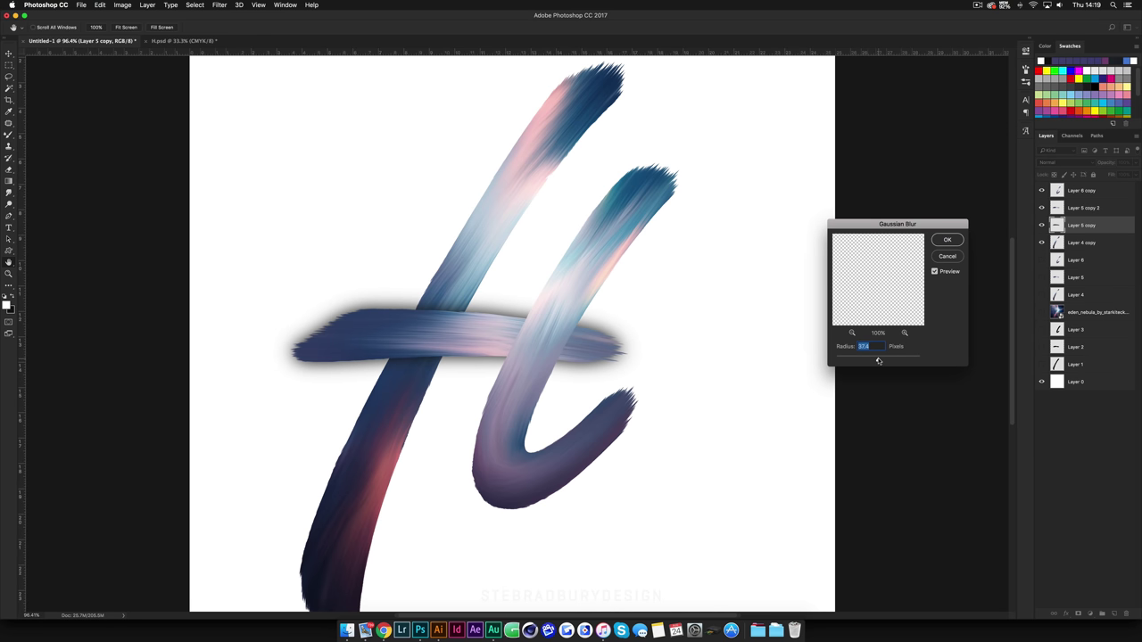
click(947, 240)
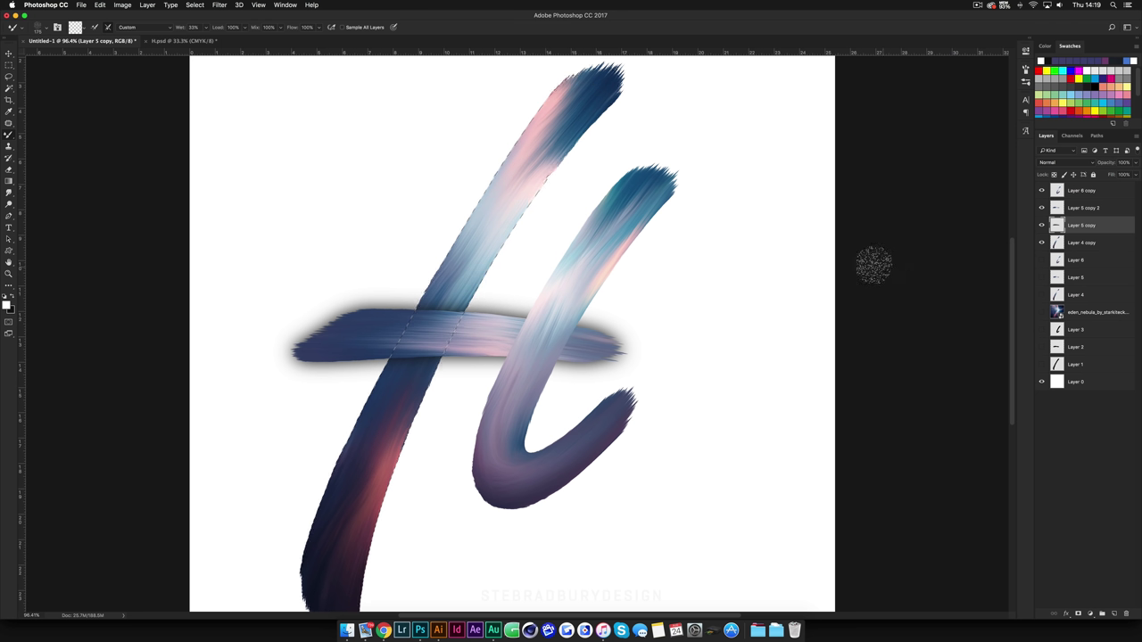
- Clear the crossbar's shadow outside the diagonal stroke's outline on Layer 5 copy, deselect, and compare with the shadow hidden and shown
click(195, 5)
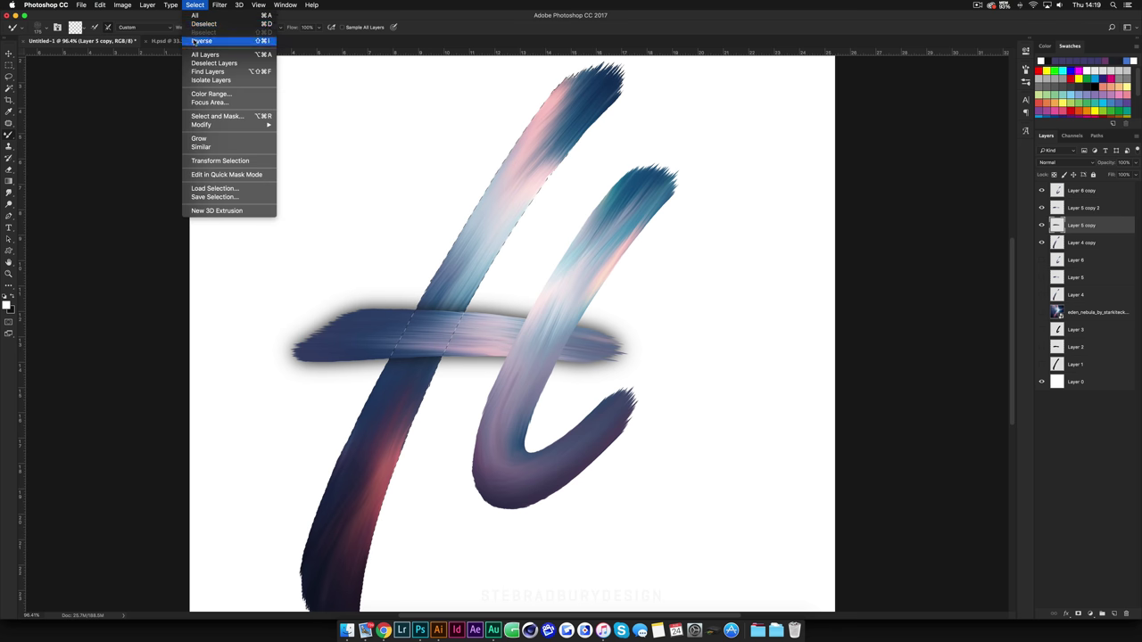
click(202, 41)
key(Delete)
key(ctrl+d)
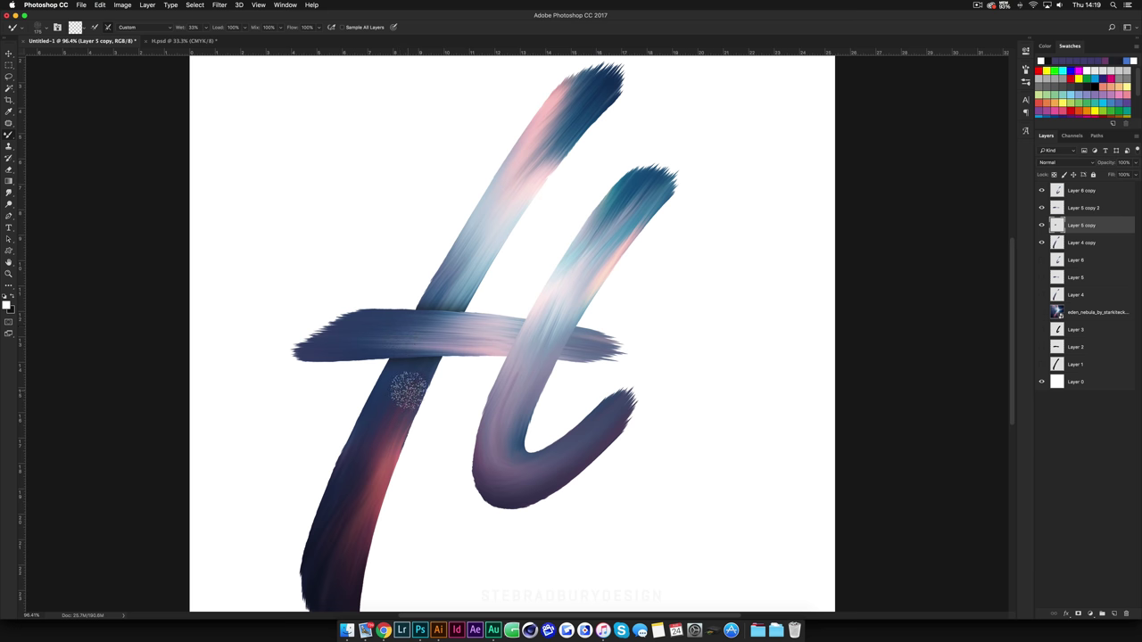
scroll(419, 308, down, 3)
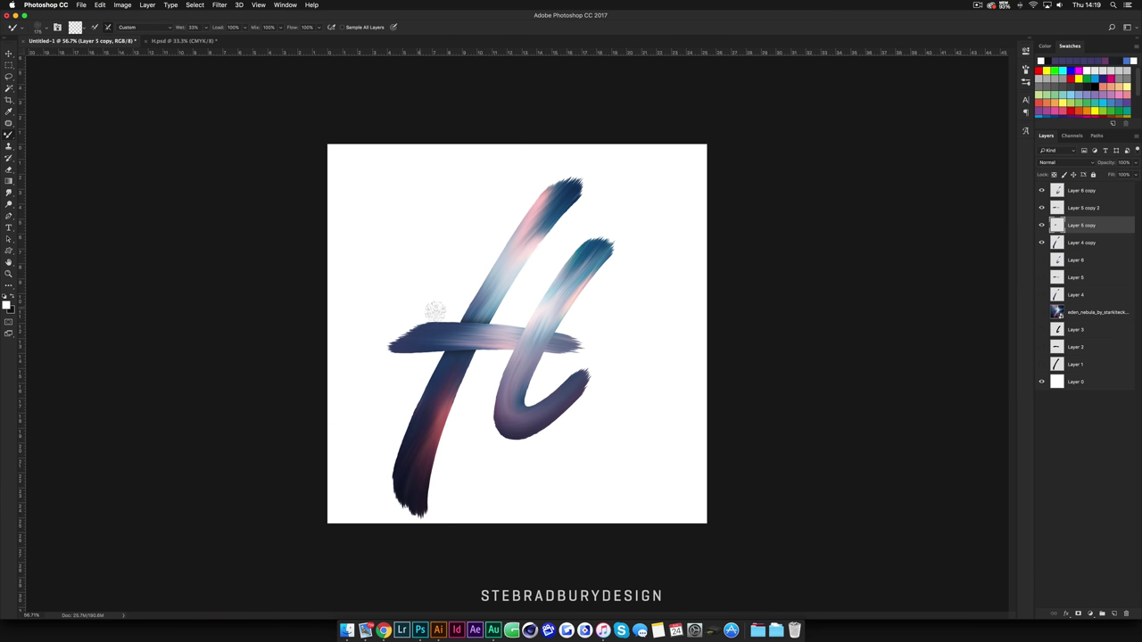
click(1040, 225)
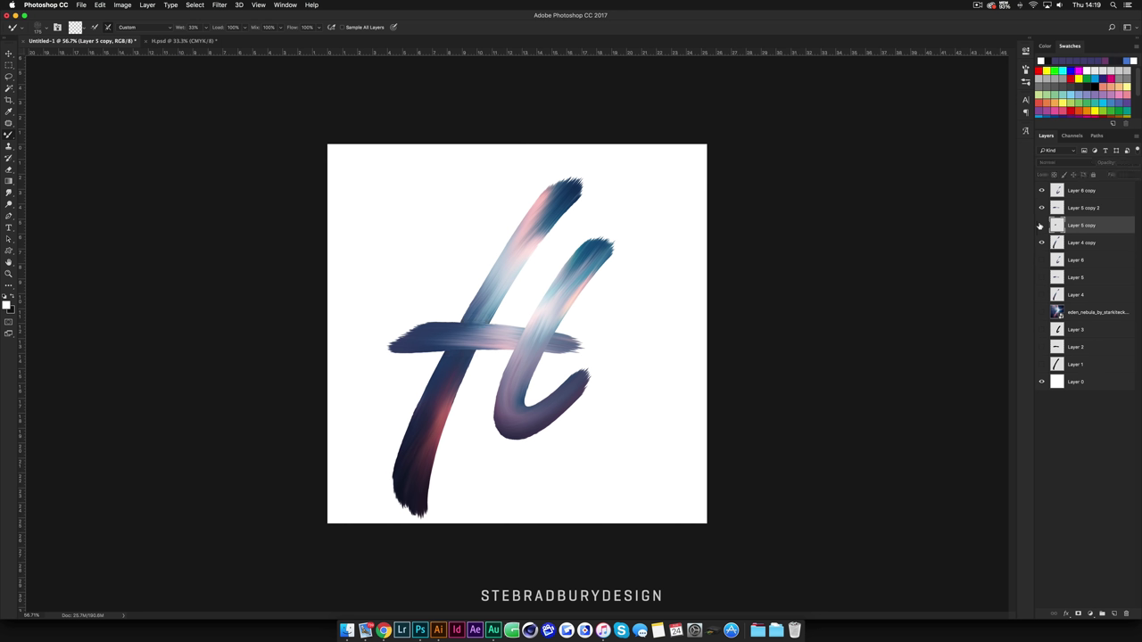
click(1040, 226)
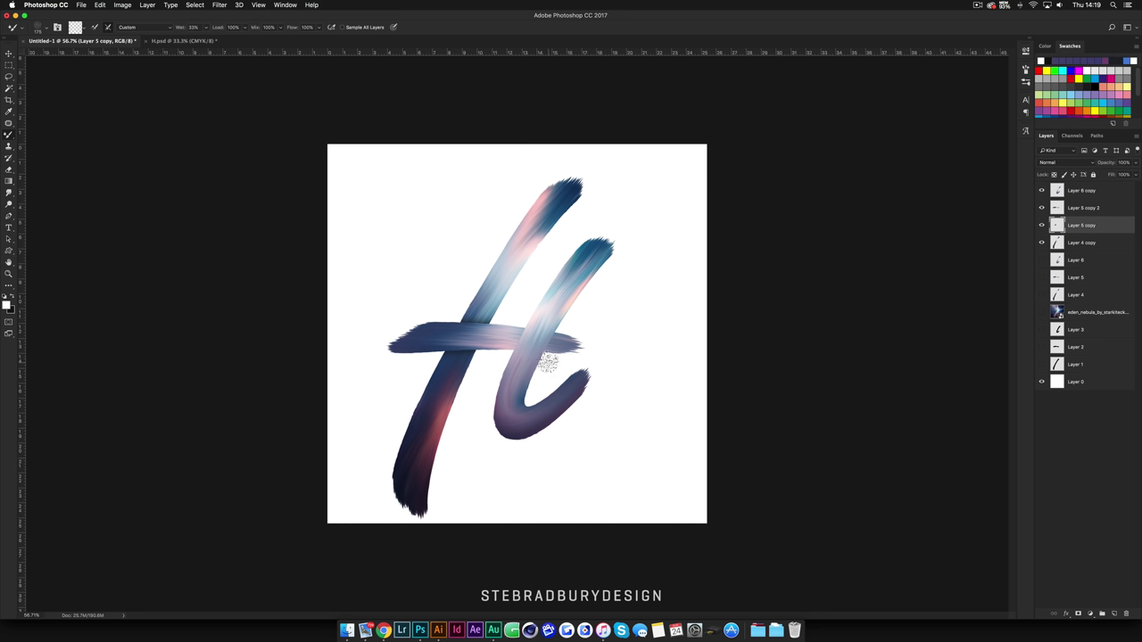
- Duplicate the hooked stroke on Layer 6 copy and fill the original beneath with black inside its own outline
scroll(547, 361, up, 3)
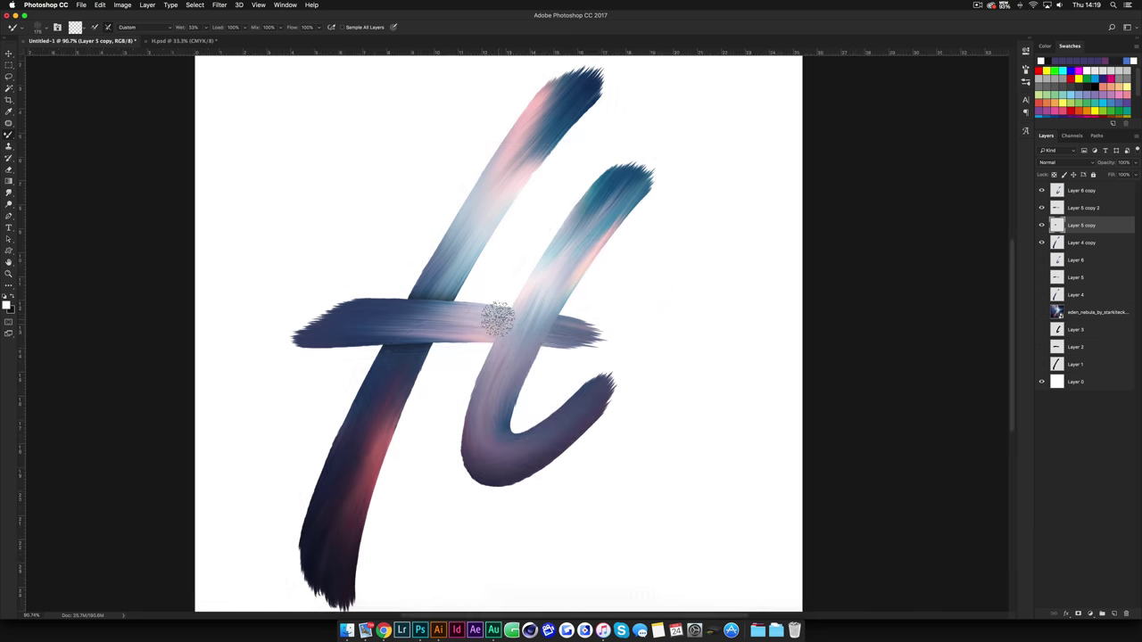
click(1073, 195)
key(super+j)
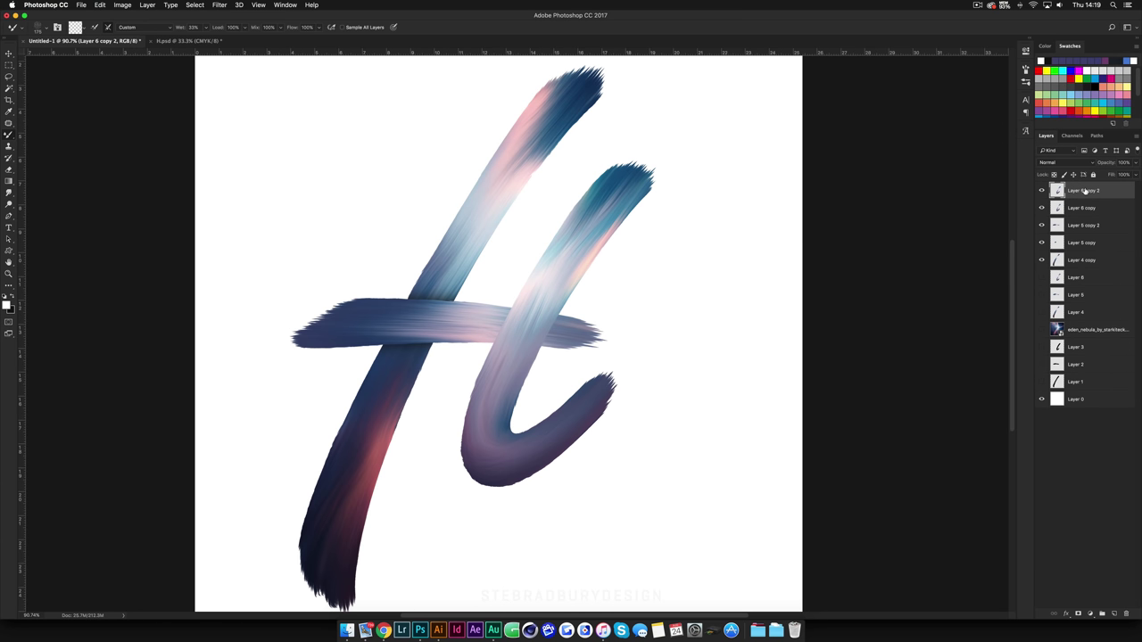
click(1075, 208)
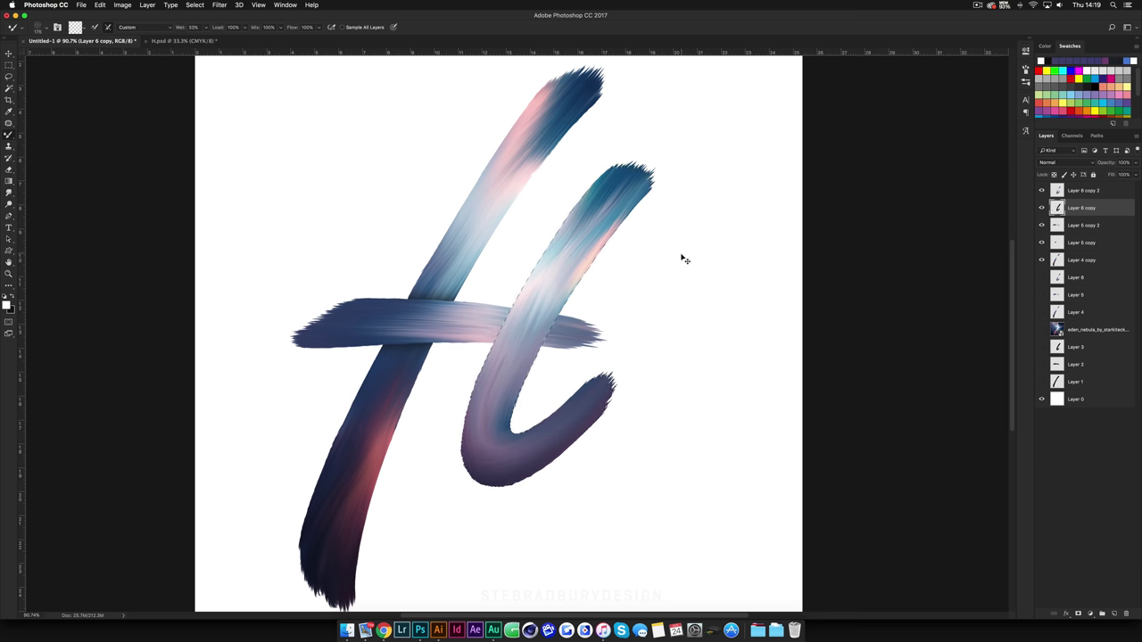
key(super+d)
- Reapply the last Gaussian Blur to the black hooked stroke on Layer 6 copy
click(218, 5)
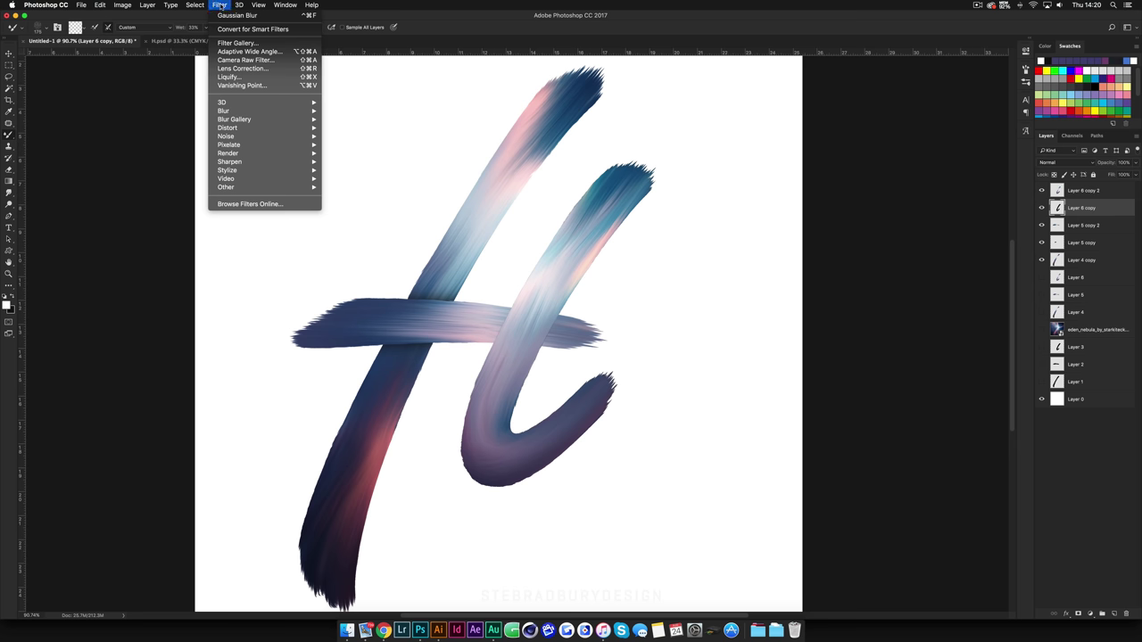
click(220, 6)
click(219, 5)
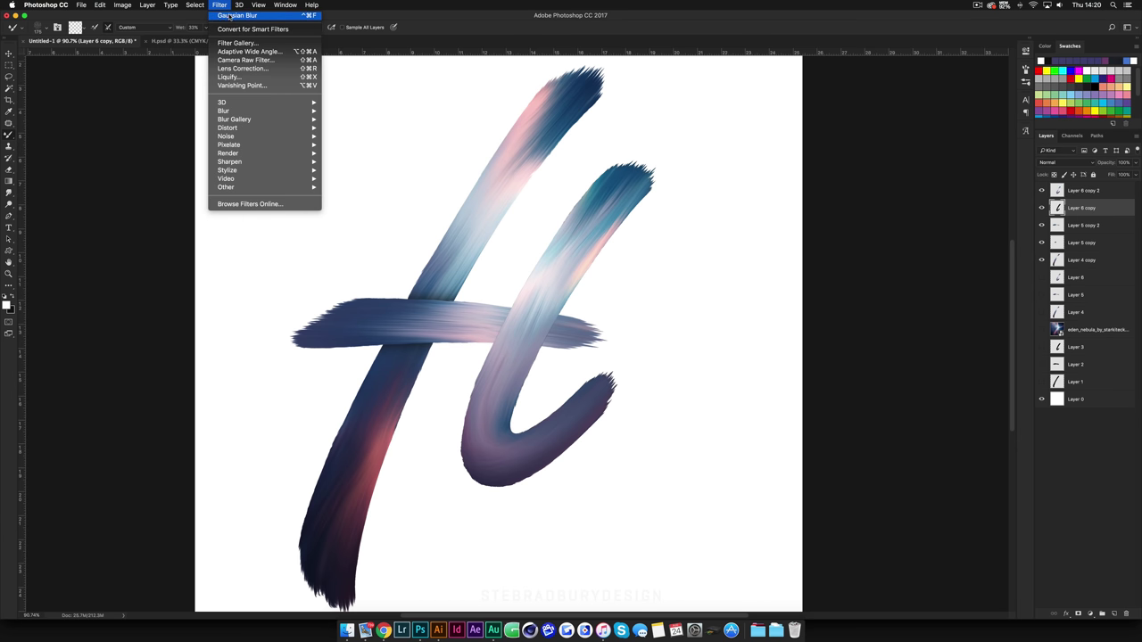
click(244, 16)
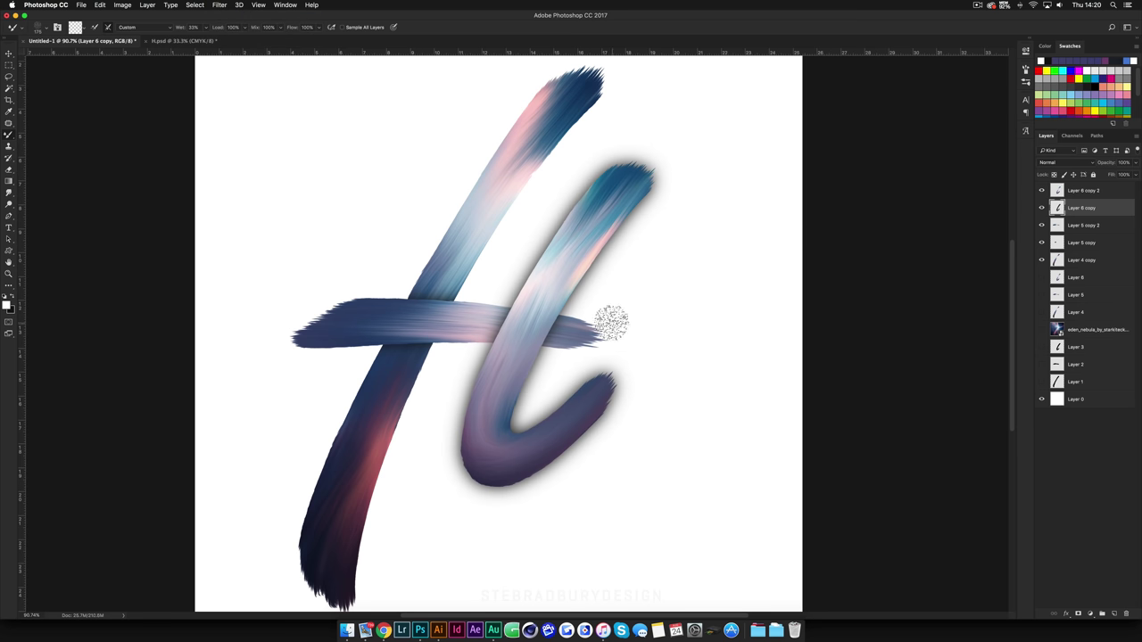
- Load the crossbar's outline from Layer 5 copy 2 and clear the hooked stroke's shadow outside it on Layer 6 copy
super+click(1057, 227)
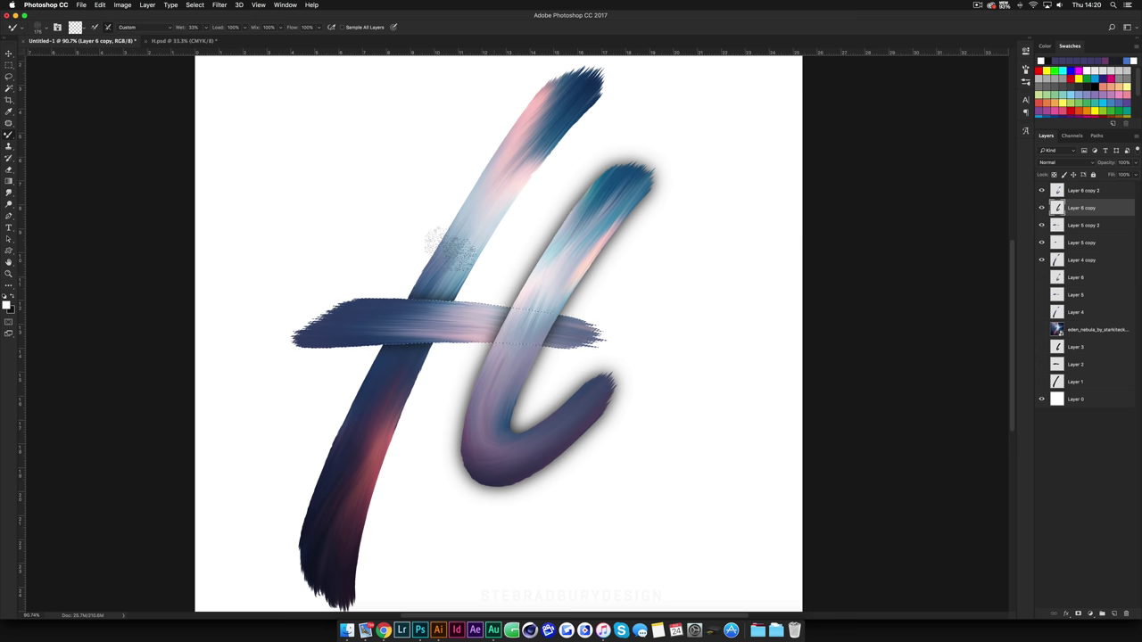
click(194, 4)
click(215, 41)
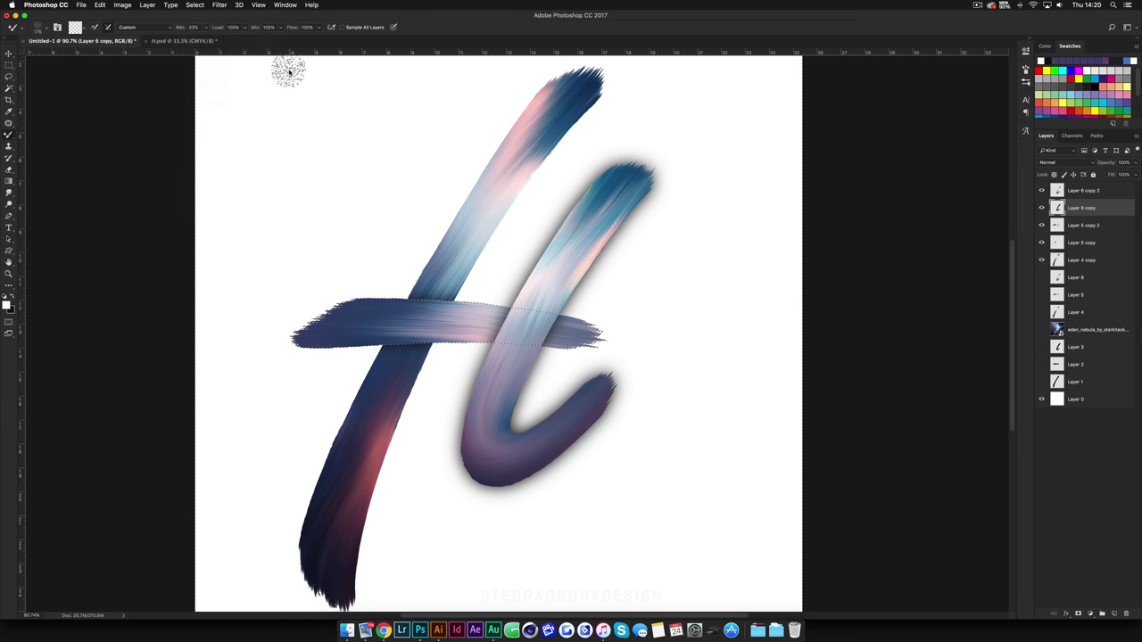
key(super+d)
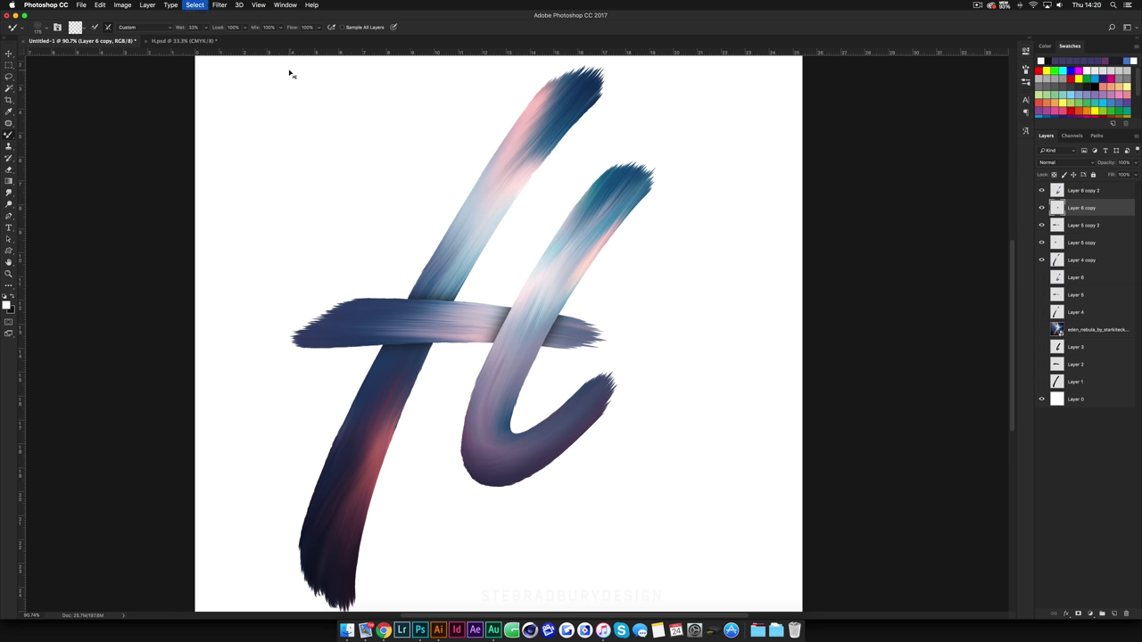
scroll(530, 346, down, 3)
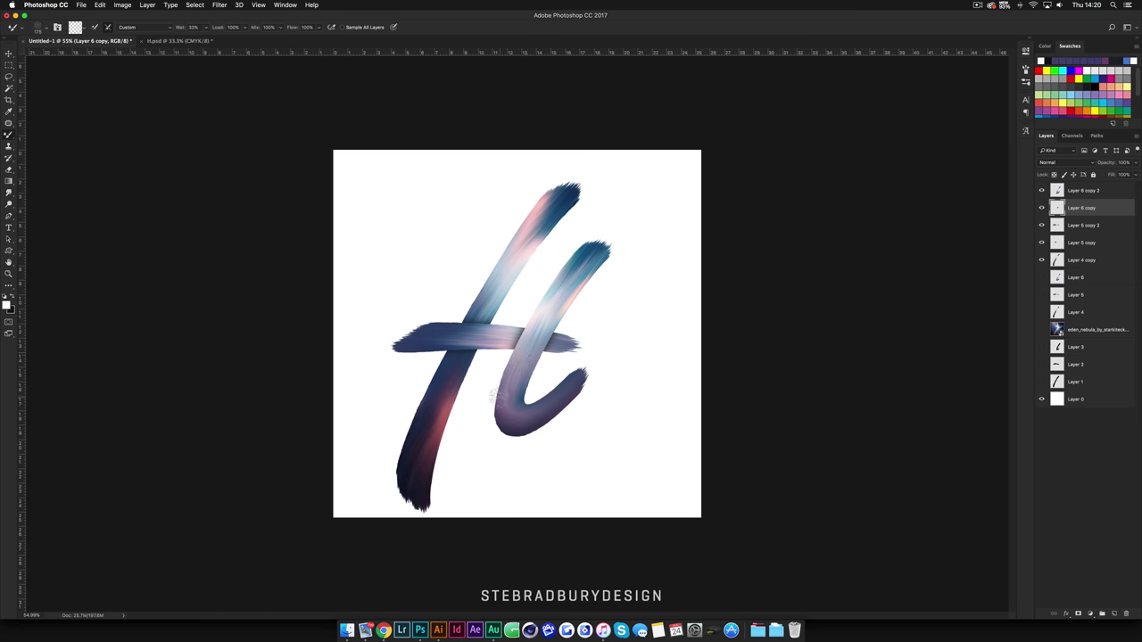
scroll(518, 330, down, 1)
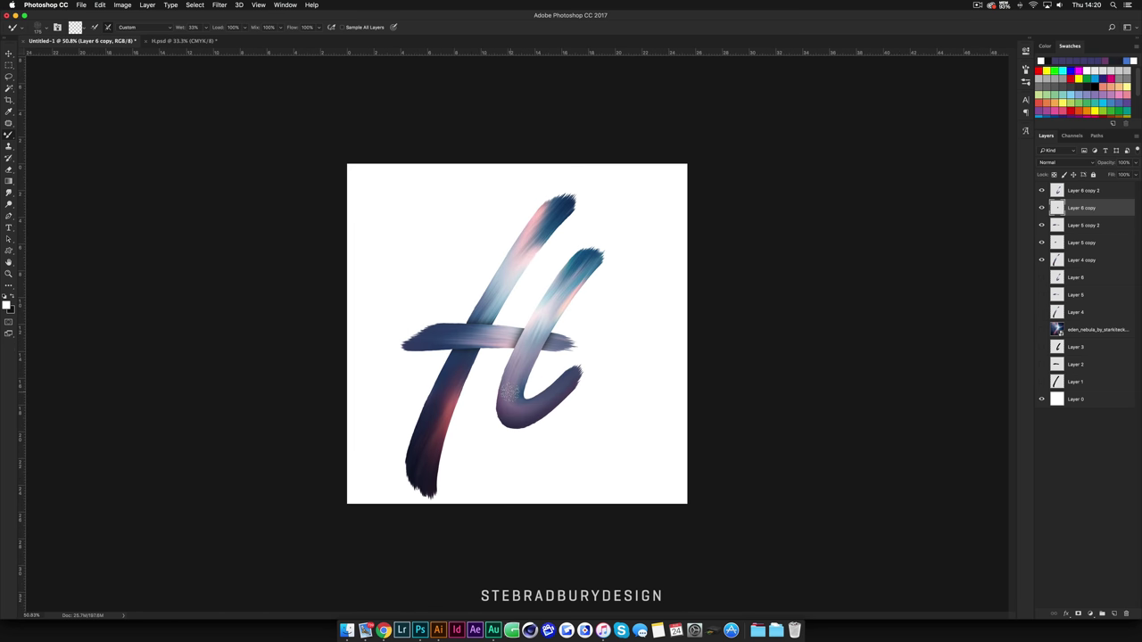
- Duplicate the five visible stroke and shadow layers, hide the originals, and merge the duplicates into one layer
scroll(510, 389, up, 3)
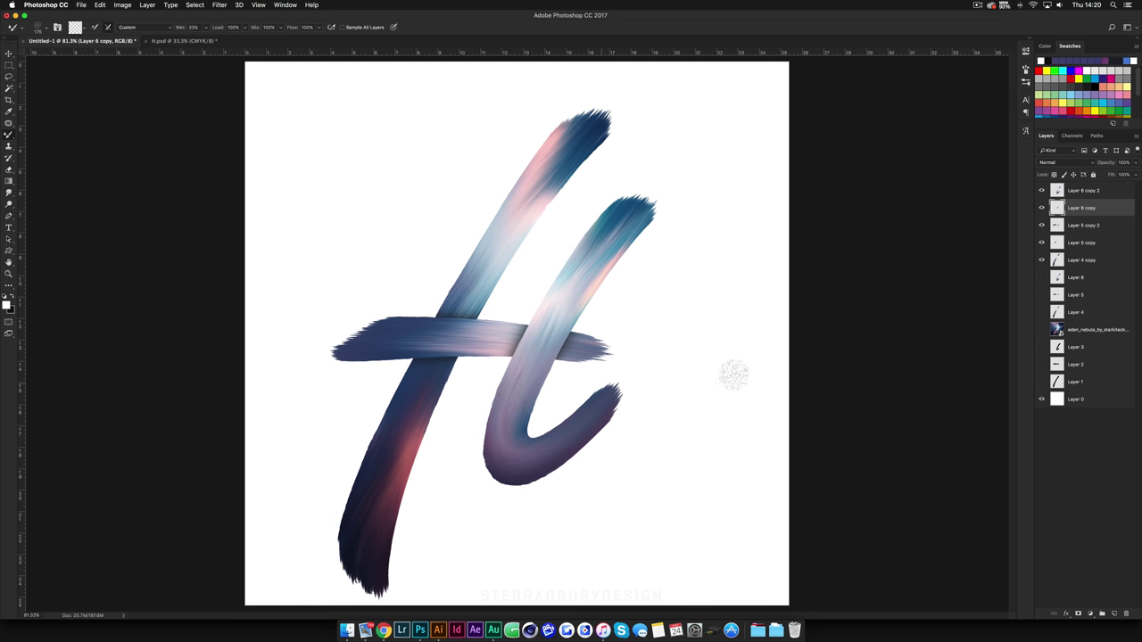
click(1075, 193)
shift+click(1068, 261)
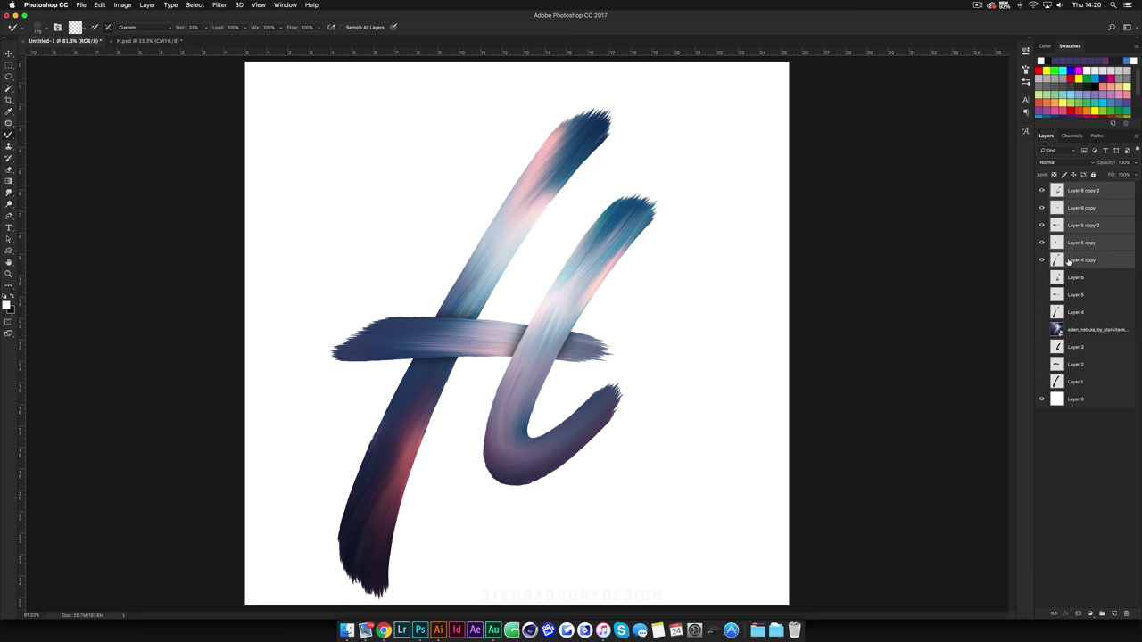
key(super+j)
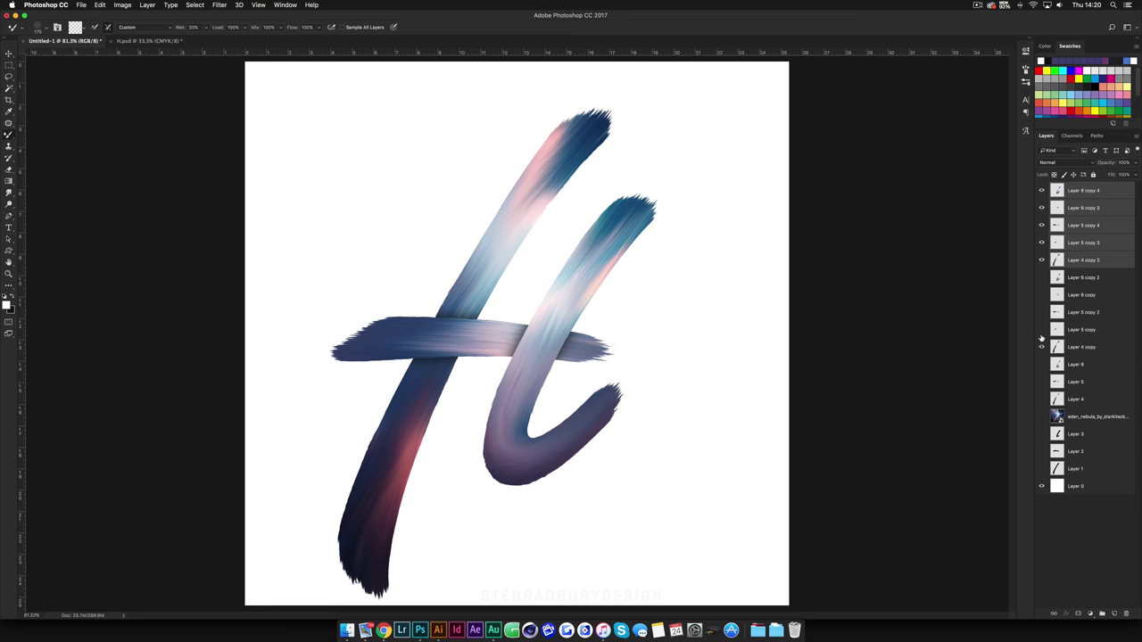
right_click(1098, 259)
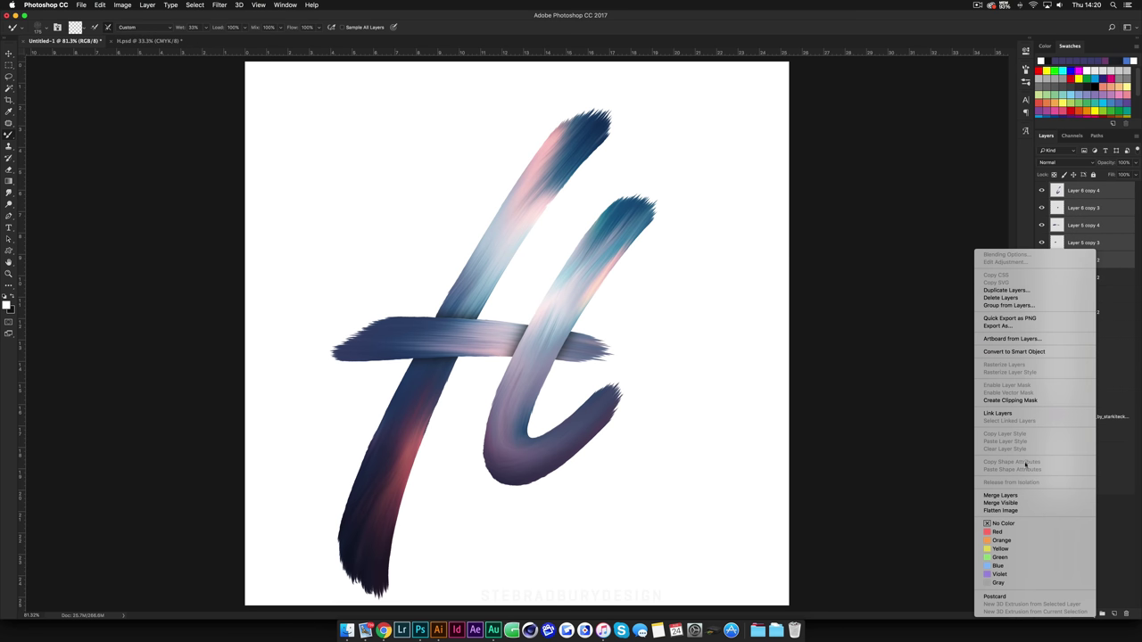
click(1013, 495)
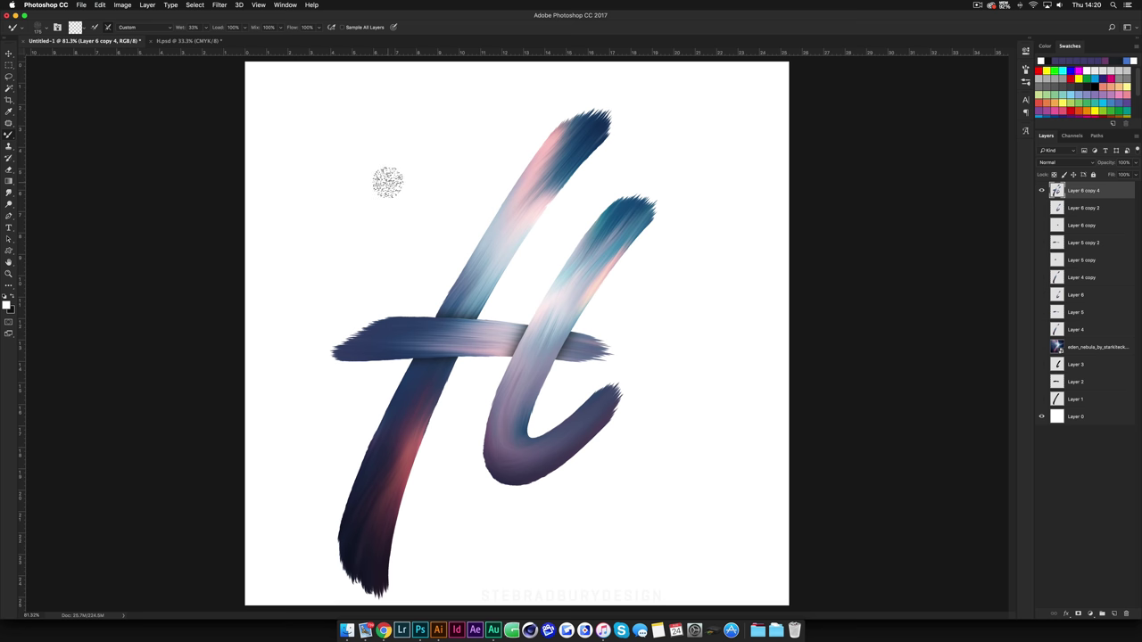
- Raise the Vibrance of the merged lettering layer to +78
click(125, 5)
mouse_move(143, 31)
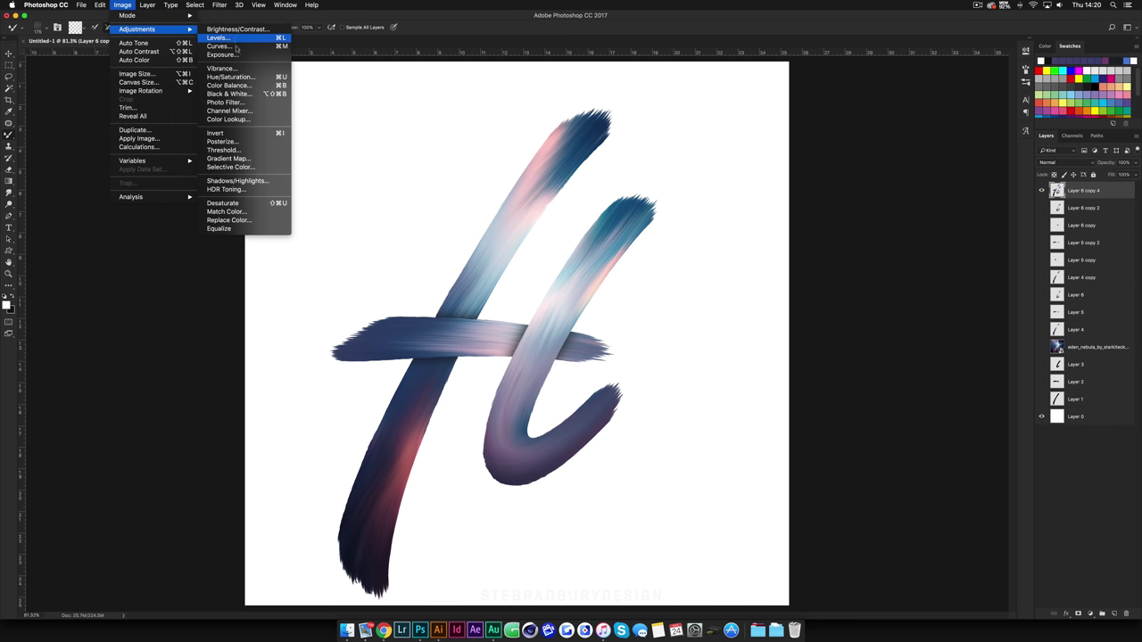
click(234, 68)
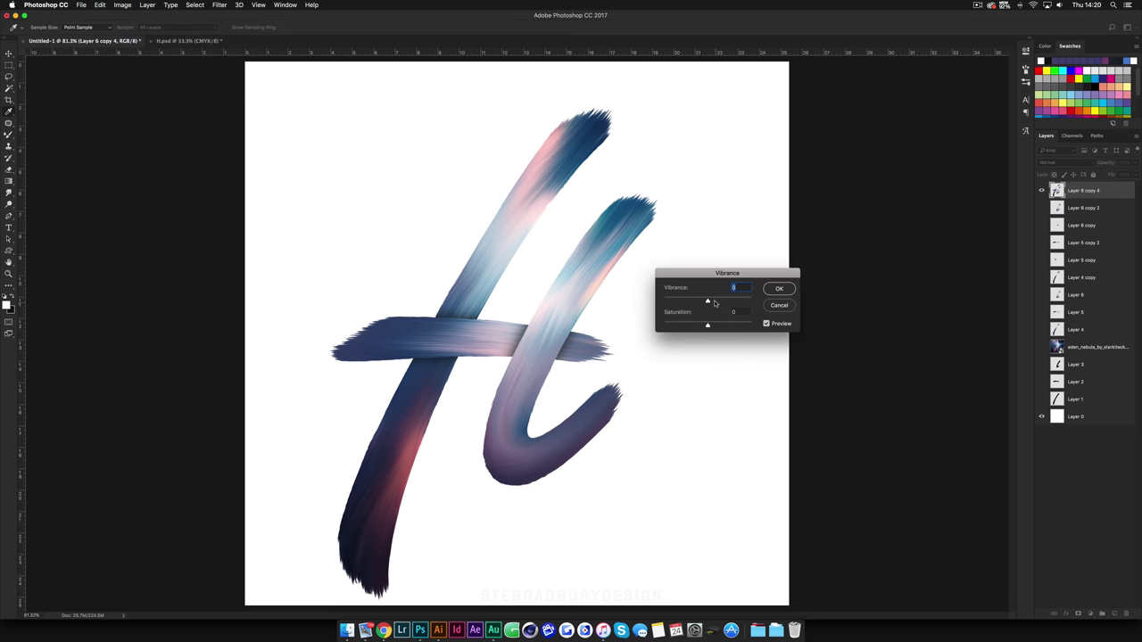
drag(746, 300, 748, 301)
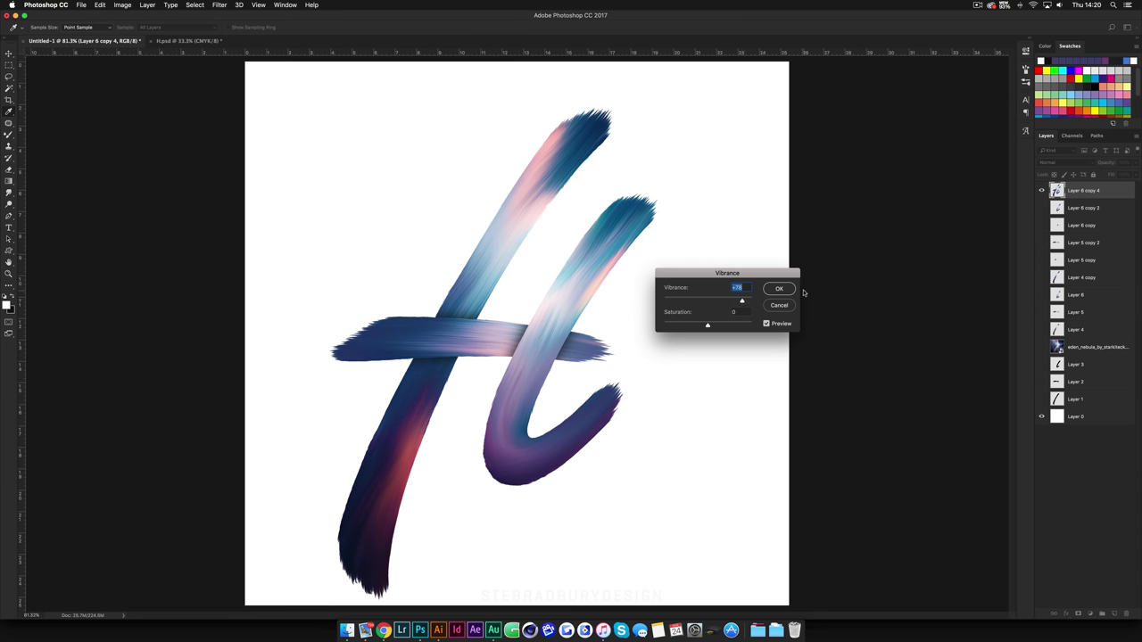
click(779, 289)
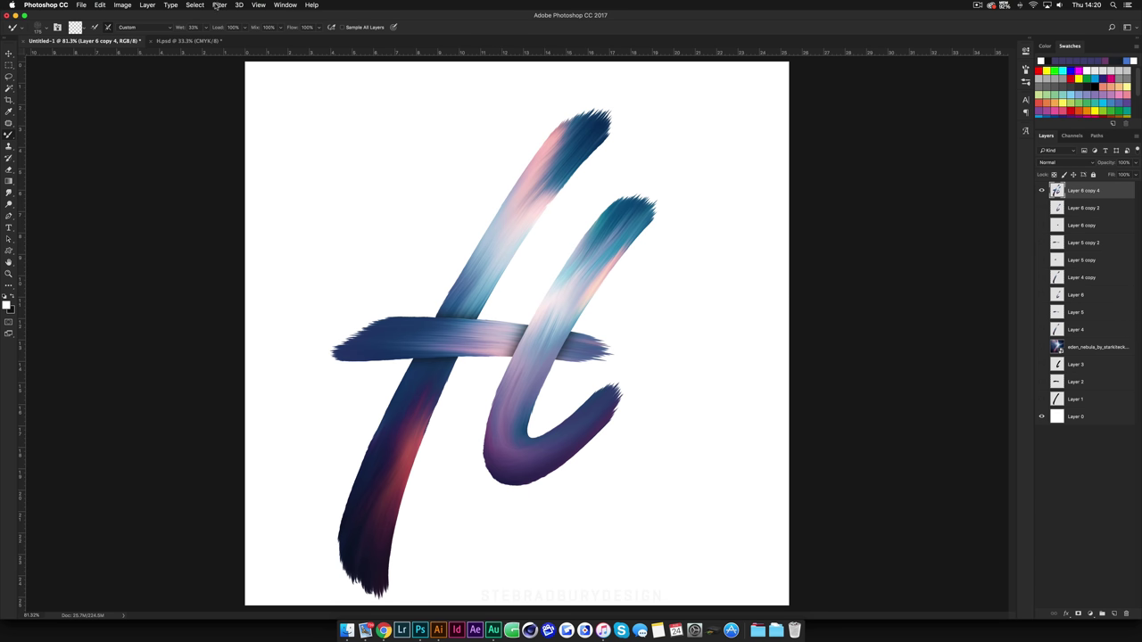
- Sharpen the merged lettering layer with the Sharpen filter followed by Sharpen More
click(219, 5)
mouse_move(268, 162)
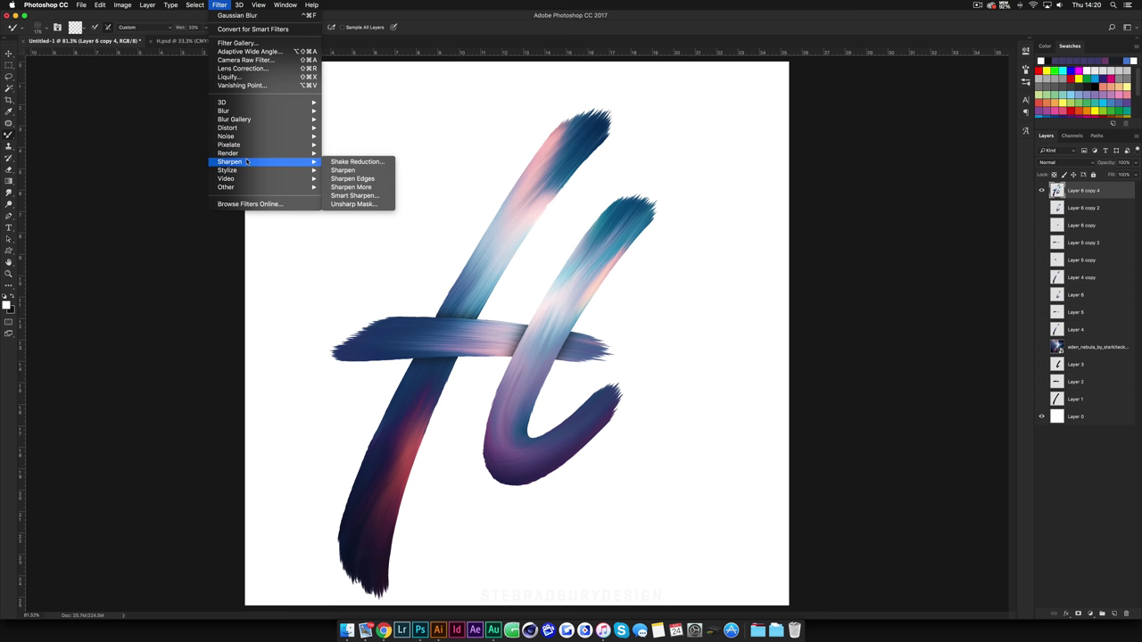
click(346, 162)
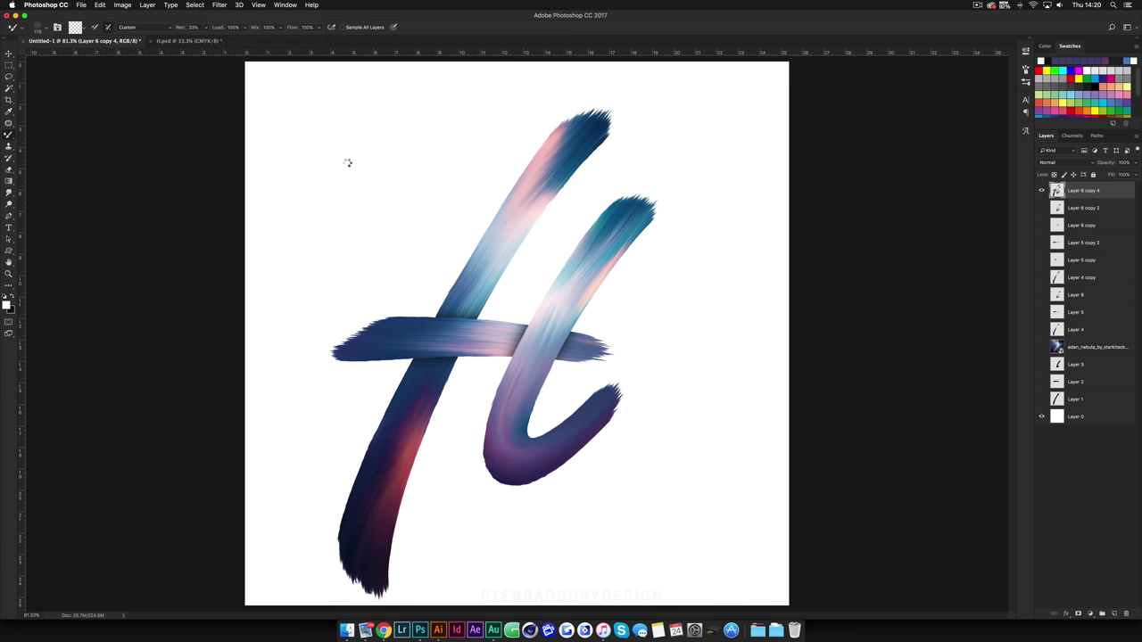
click(220, 5)
mouse_move(267, 163)
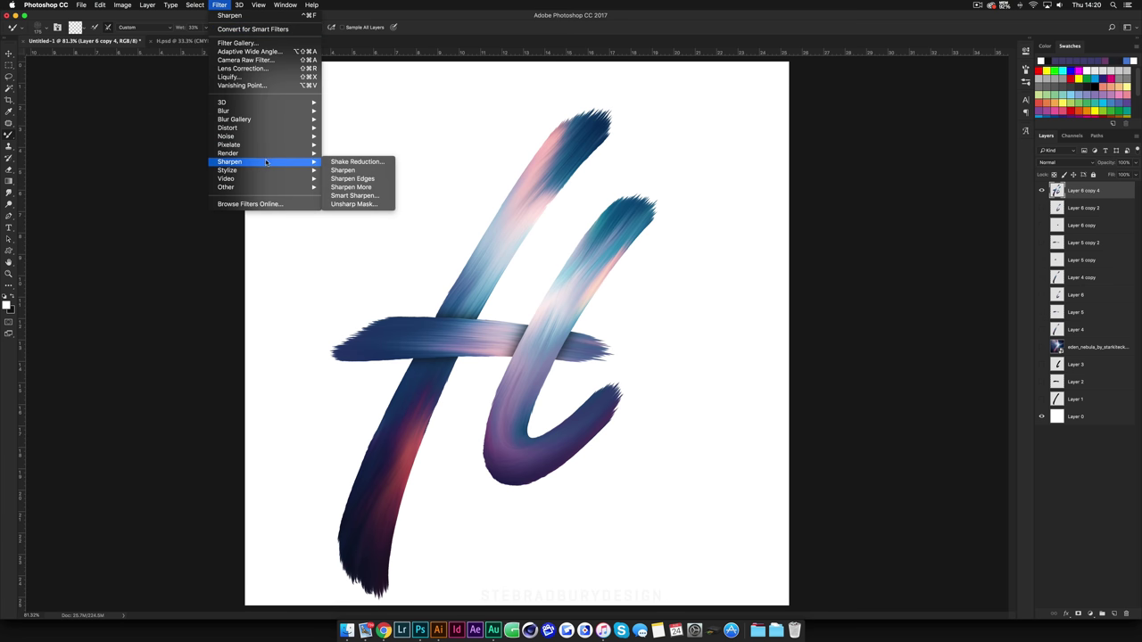
click(348, 187)
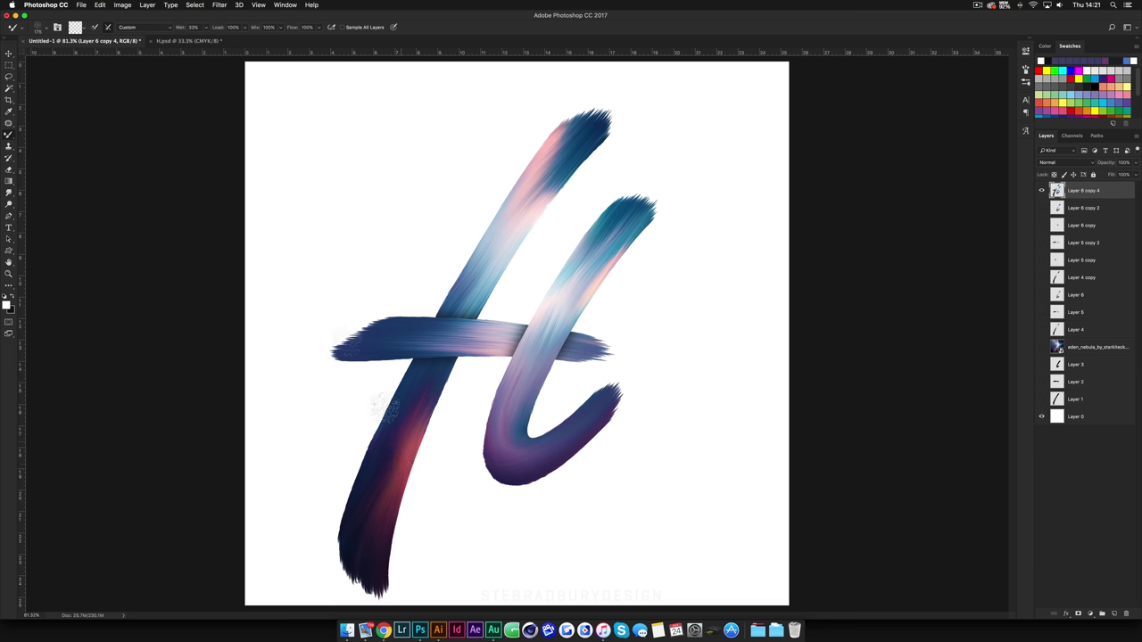
- Apply the Oil Paint filter to the merged lettering layer with Scale 0.1 and a lower Shine
click(221, 5)
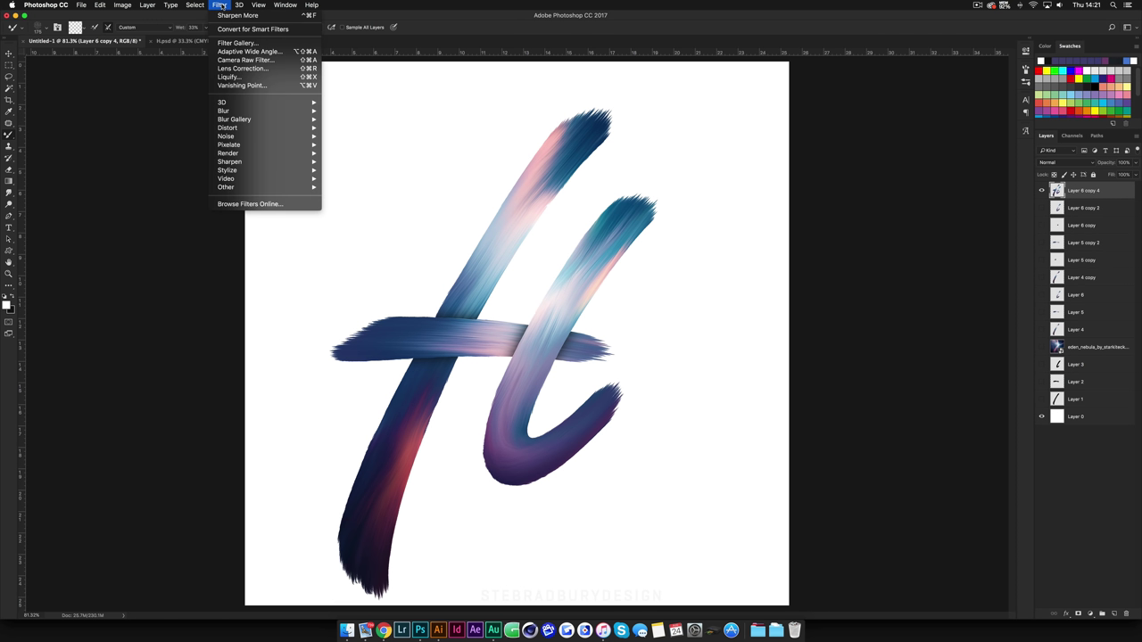
mouse_move(273, 170)
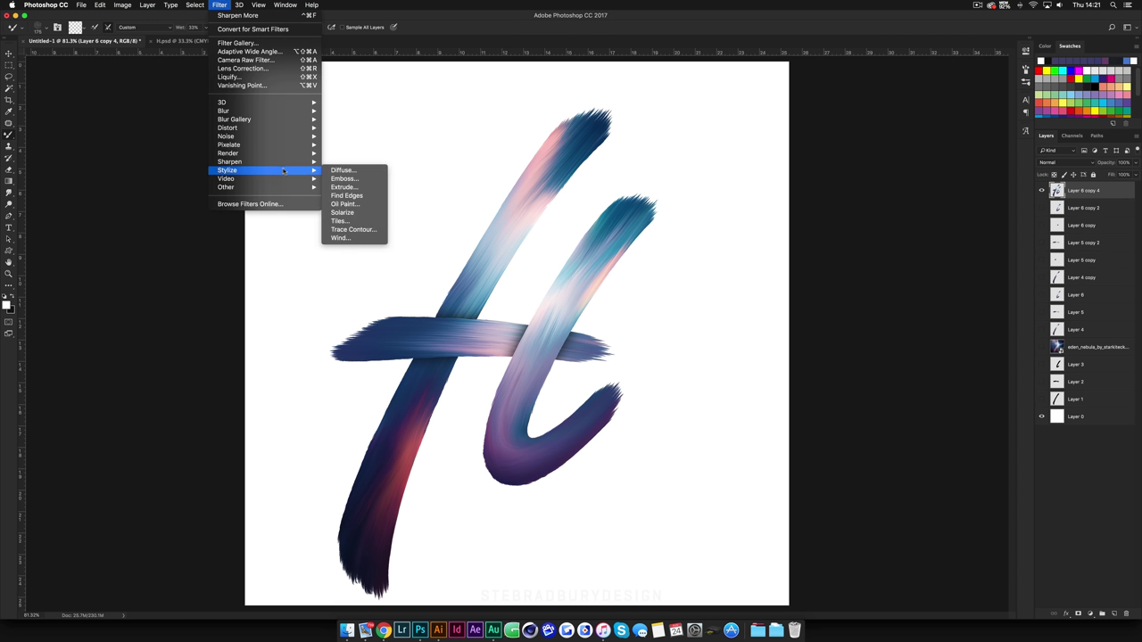
click(343, 204)
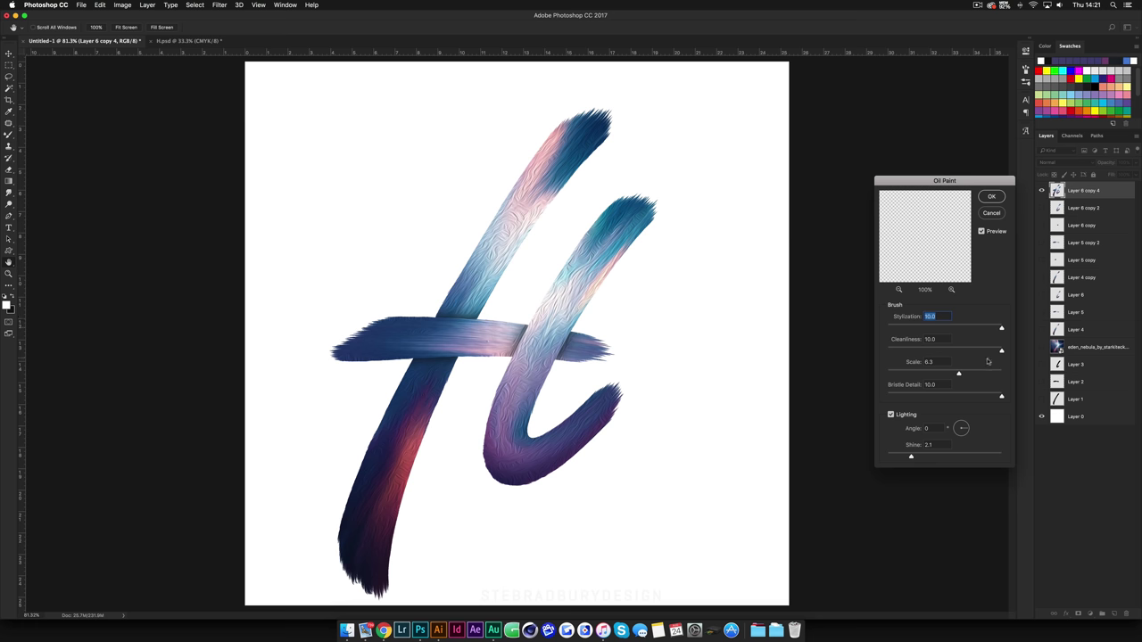
drag(959, 375, 870, 373)
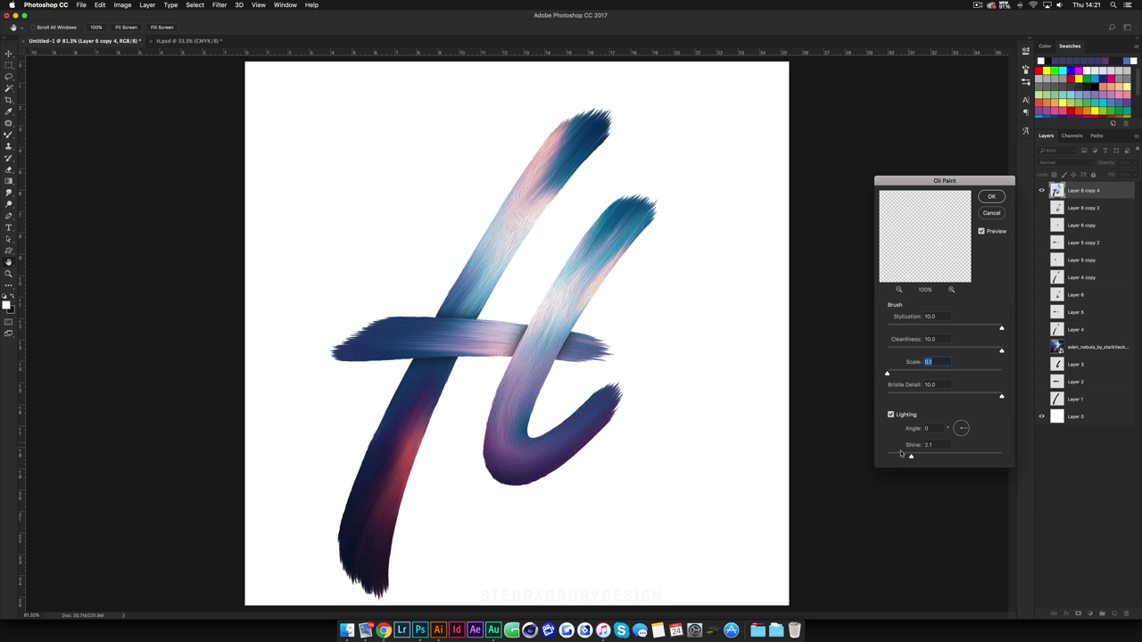
drag(911, 457, 925, 457)
drag(921, 458, 901, 457)
click(992, 198)
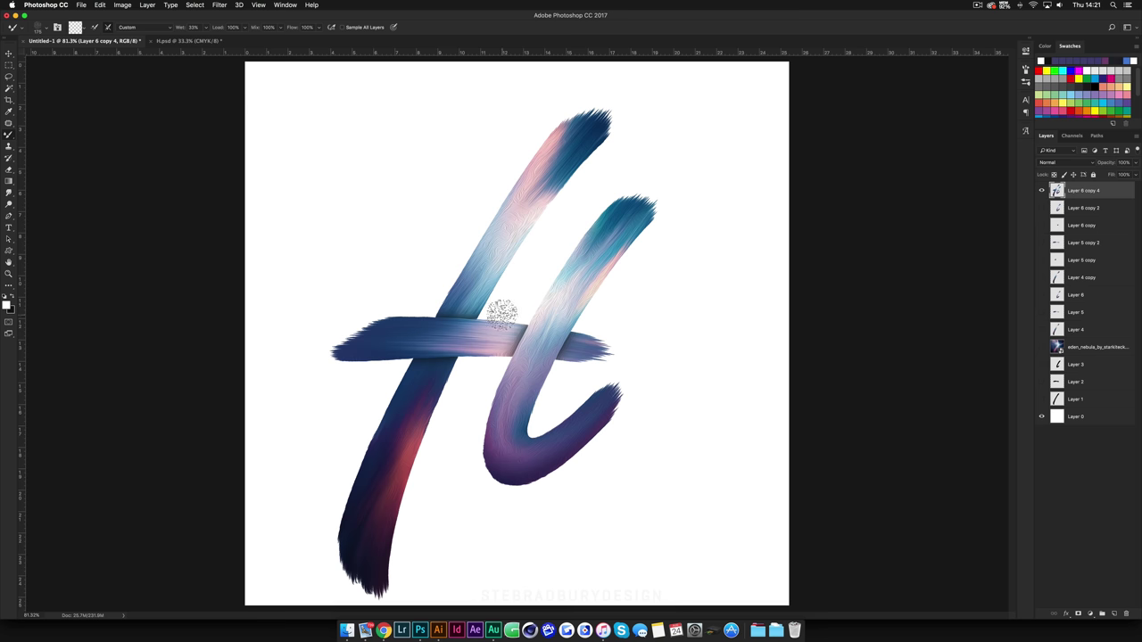
- Duplicate the oil-painted lettering layer, Layer 6 copy 4, and hide the original beneath it
scroll(501, 321, down, 3)
scroll(504, 337, up, 2)
scroll(501, 338, up, 4)
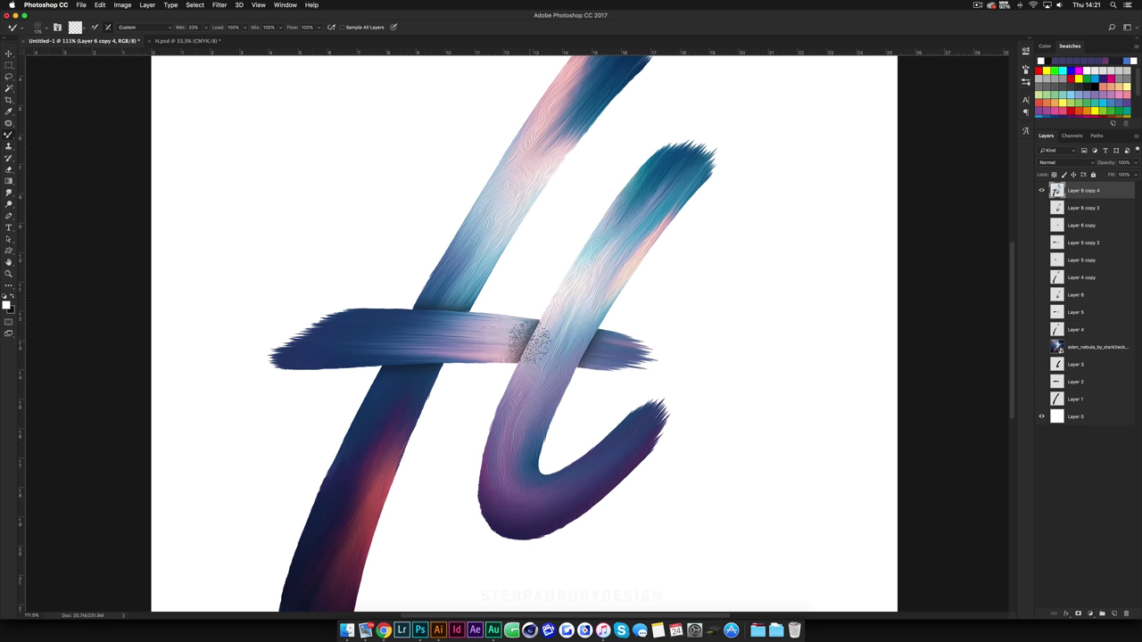
scroll(529, 344, down, 2)
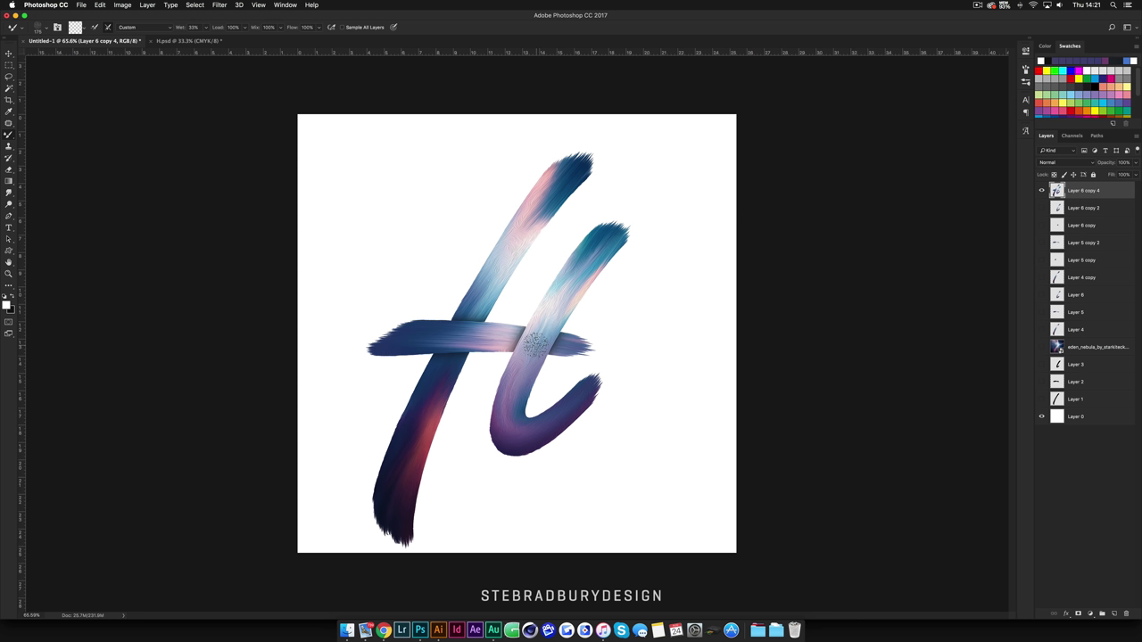
key(super+j)
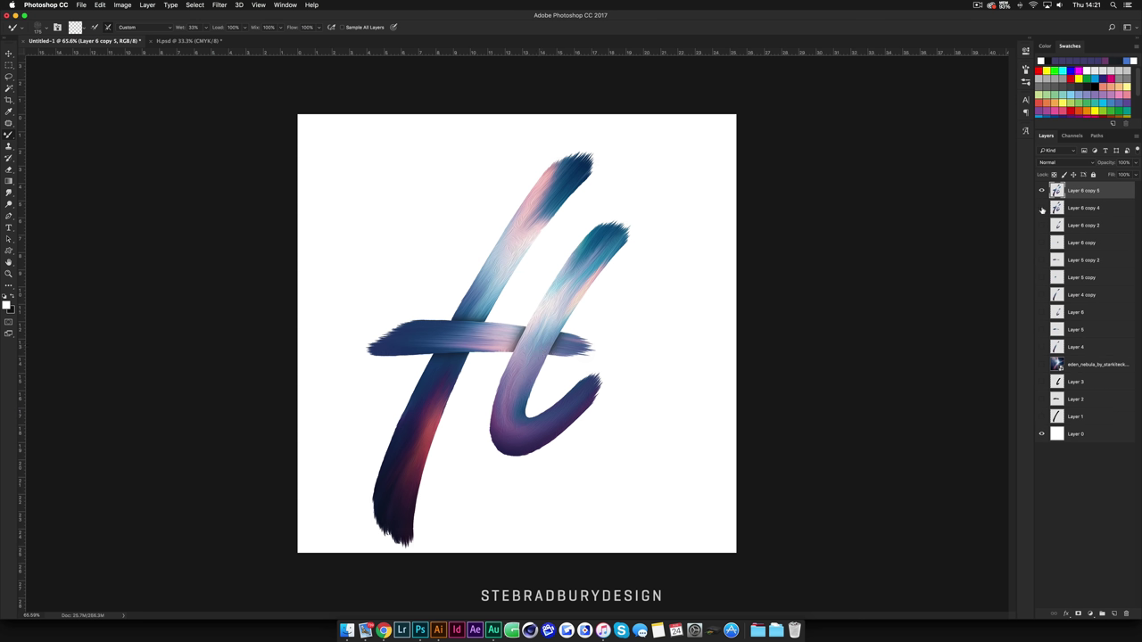
- Start a Color Lookup adjustment on the duplicated lettering and try the 2Strip.look and 3Strip.look 3DLUT files, comparing the preview
click(123, 5)
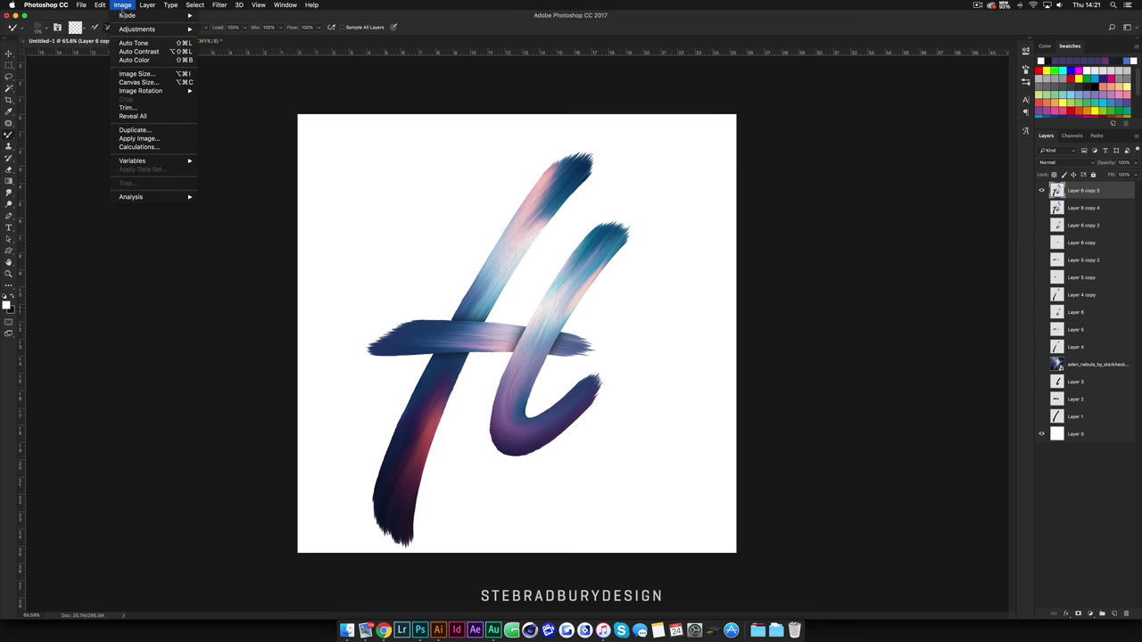
mouse_move(138, 29)
click(223, 120)
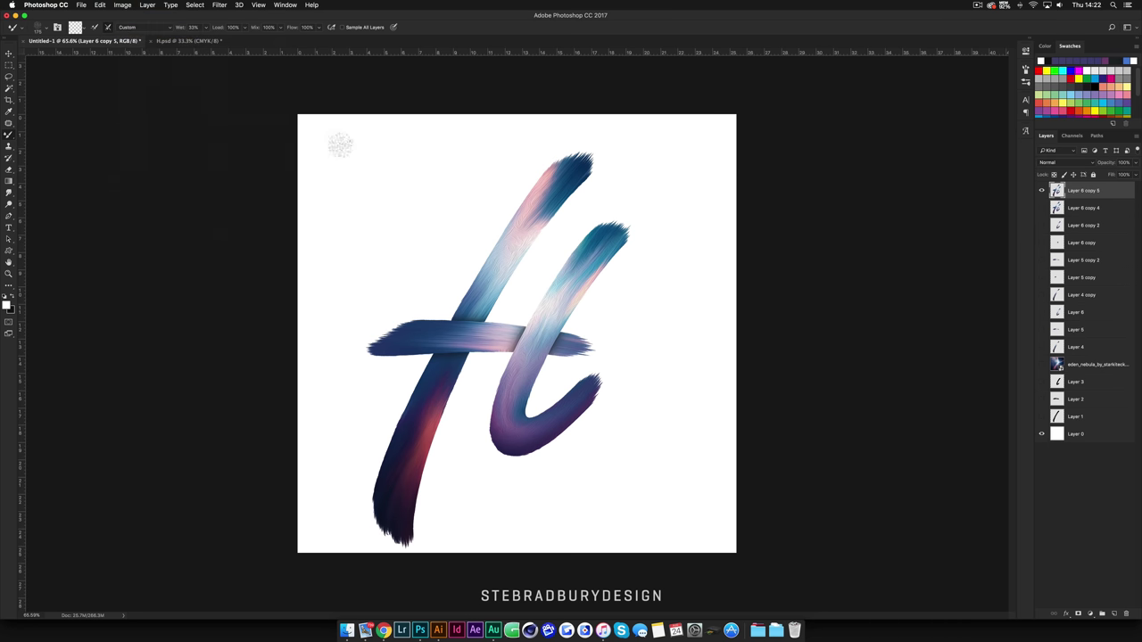
click(934, 114)
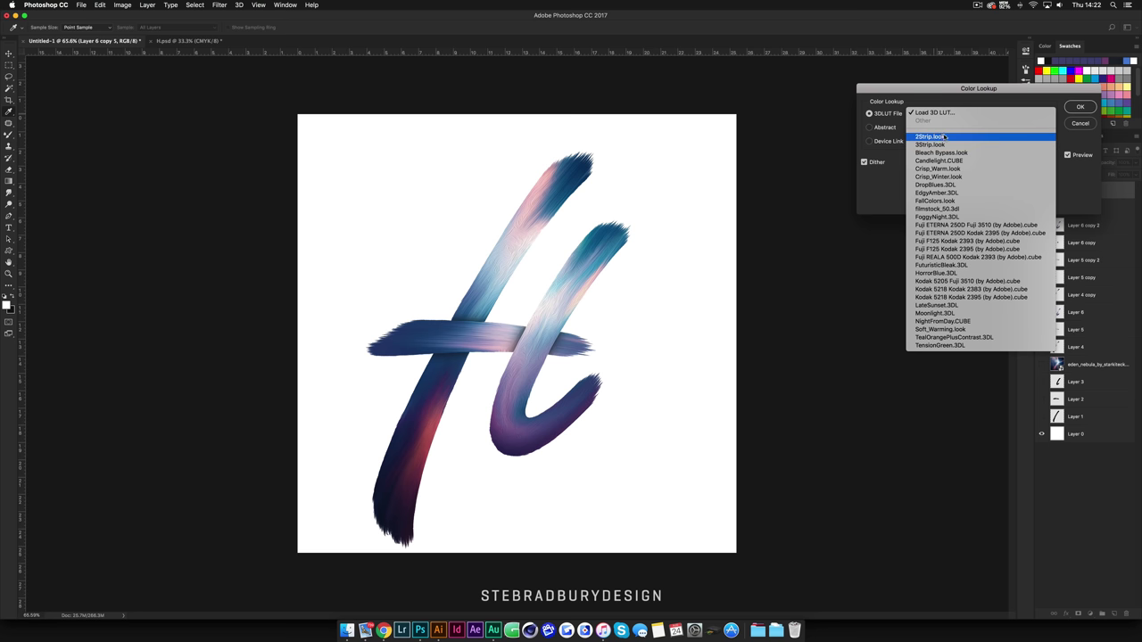
click(944, 137)
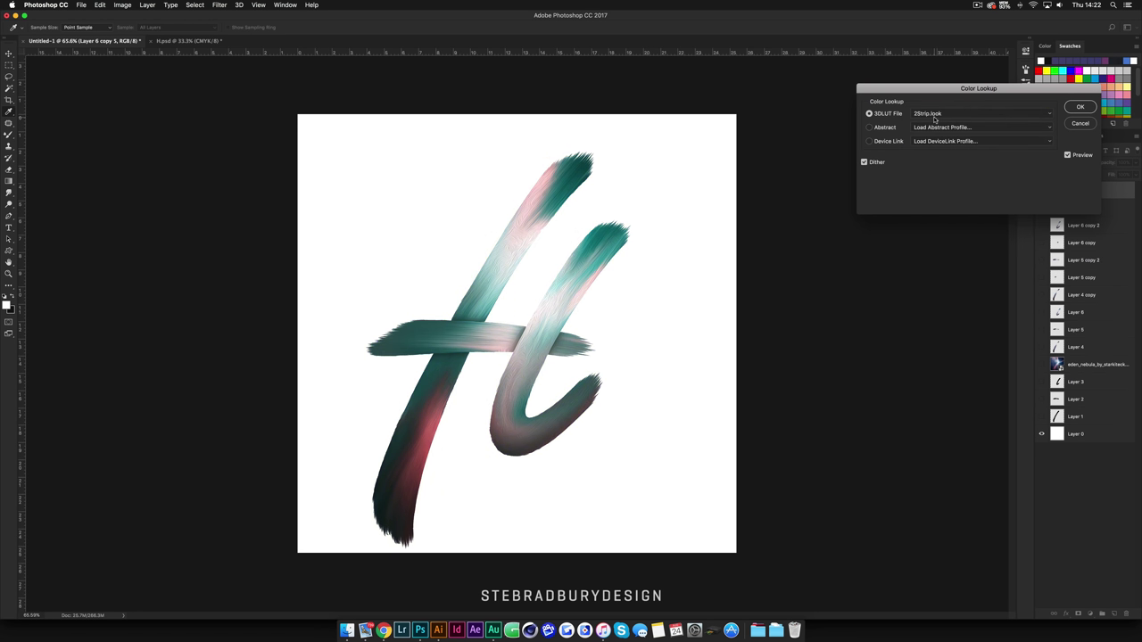
click(935, 114)
click(931, 121)
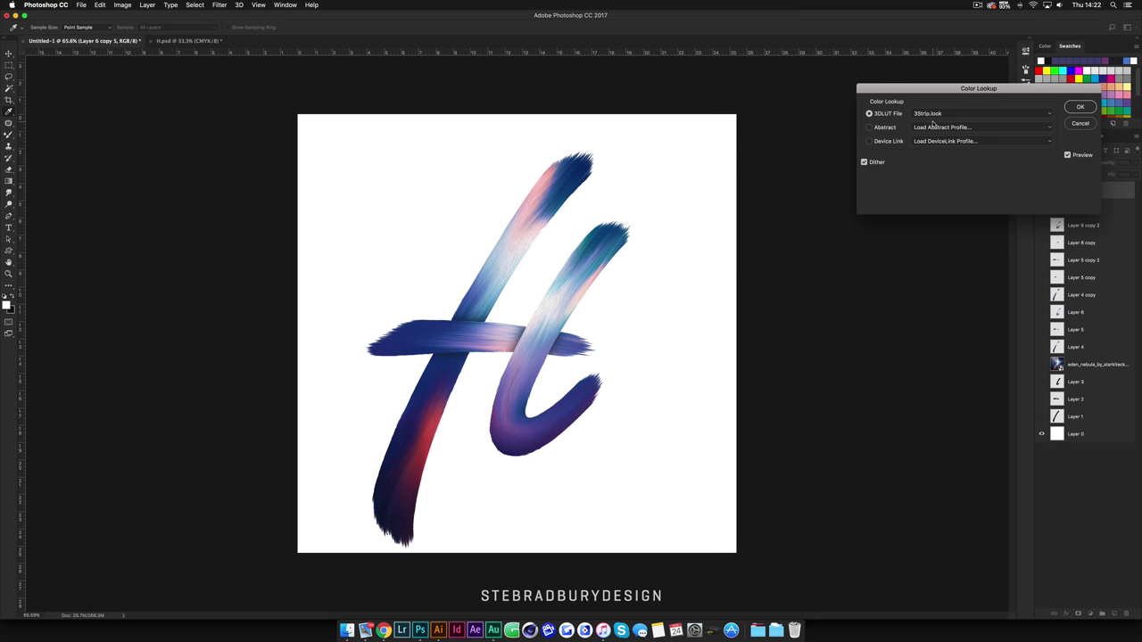
click(1067, 155)
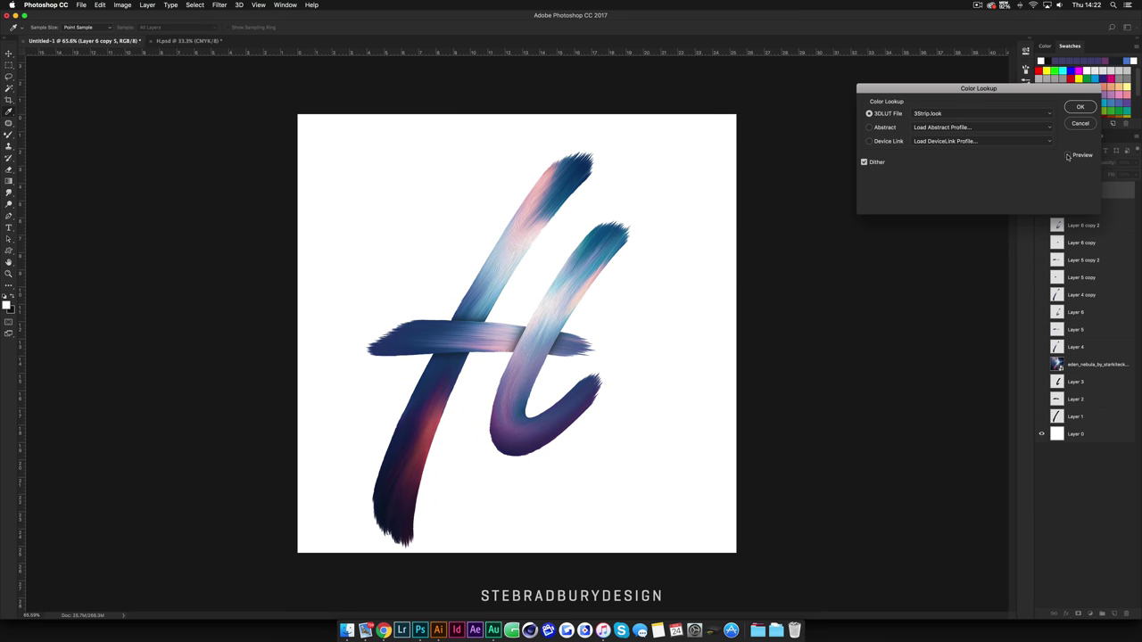
click(1067, 154)
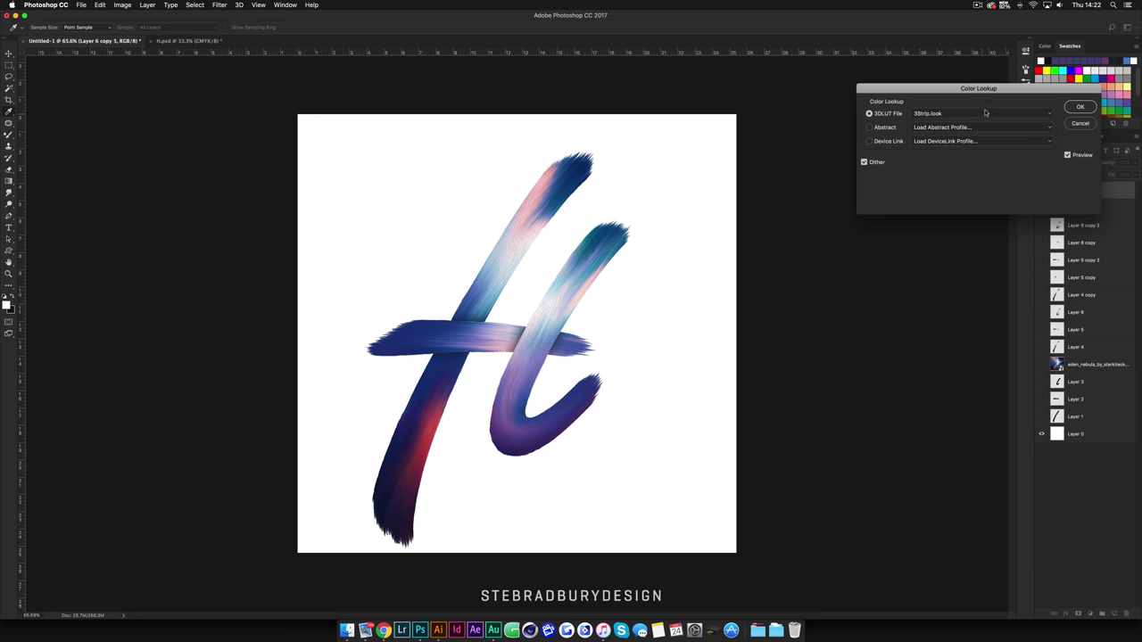
- Go through further 3DLUT looks and apply Crisp_Warm.look to the duplicated lettering
key(Down)
key(Down)
key(Down)
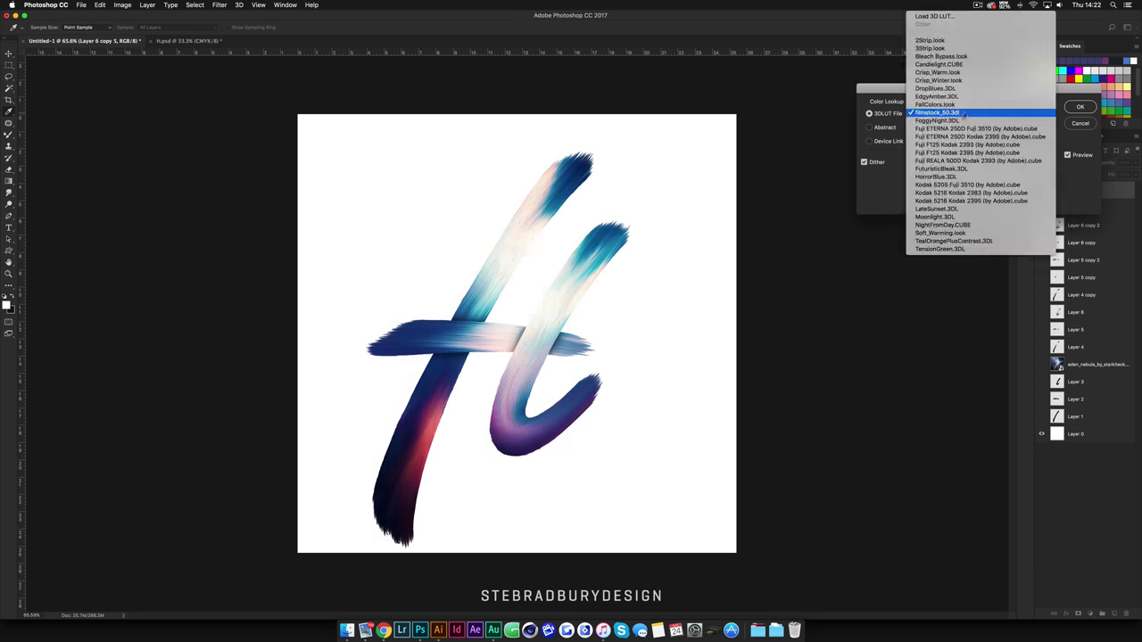
key(Down)
key(Down)
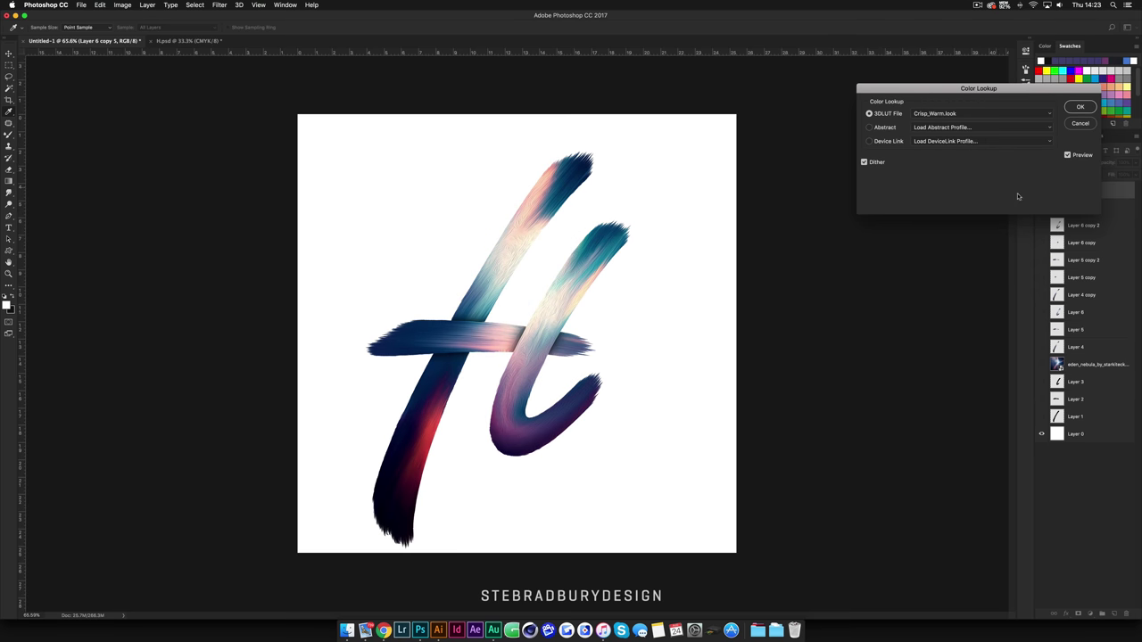
click(1067, 155)
click(1067, 155)
click(1080, 107)
- Set up the Filter Gallery's Texturizer on the recoloured lettering layer with the Canvas texture and a higher Relief
key(b)
scroll(616, 302, up, 5)
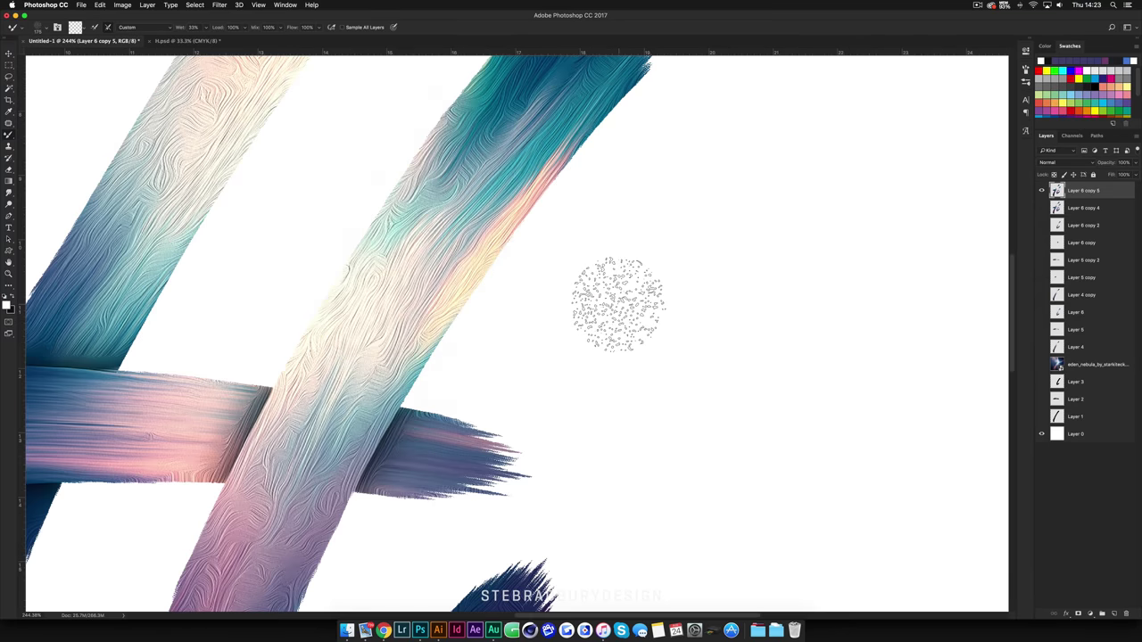
scroll(618, 303, down, 5)
scroll(579, 359, up, 5)
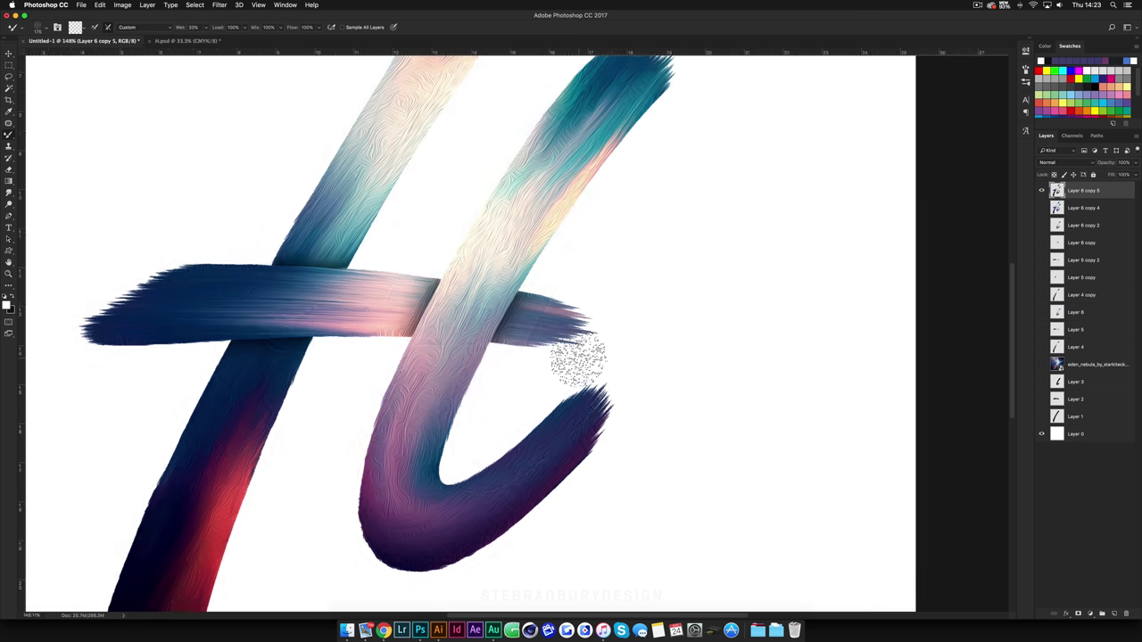
scroll(579, 361, down, 3)
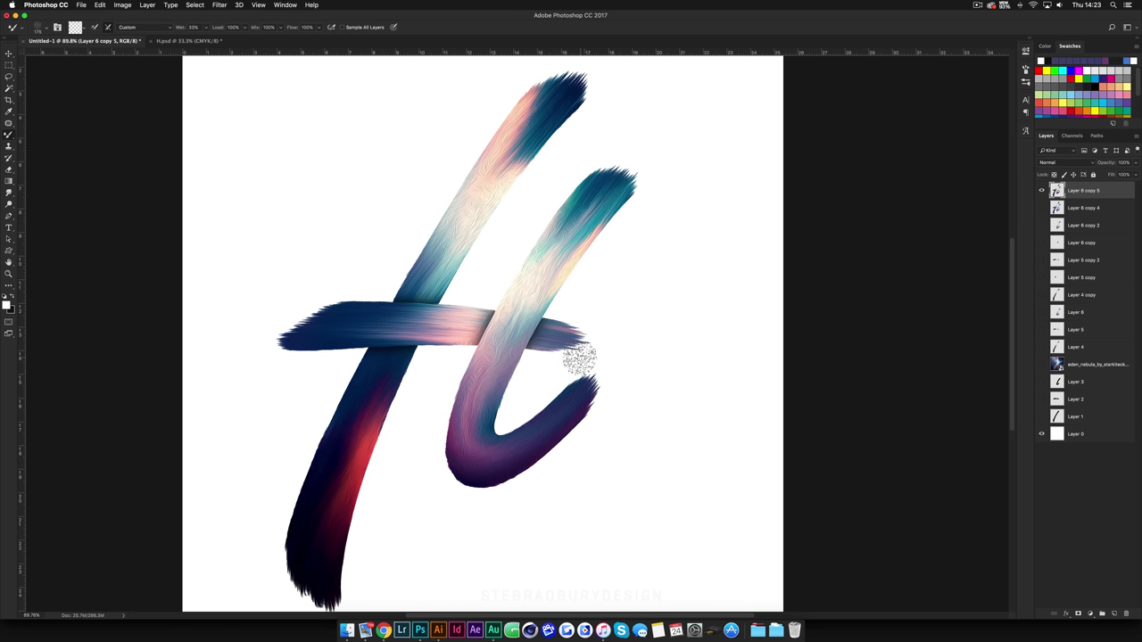
click(10, 54)
click(219, 5)
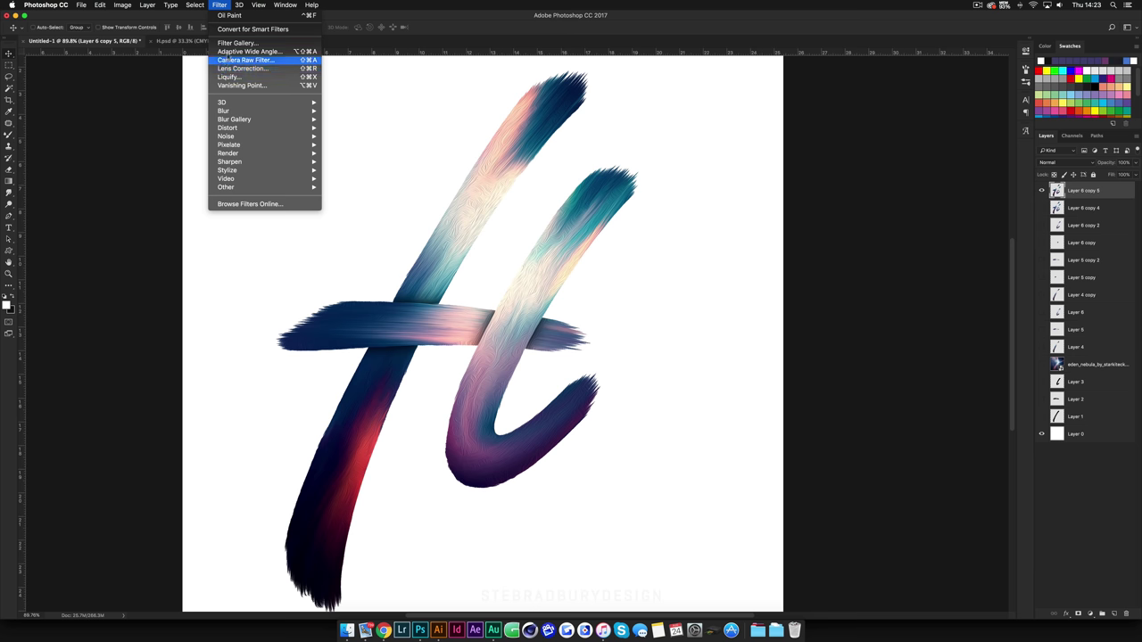
click(228, 43)
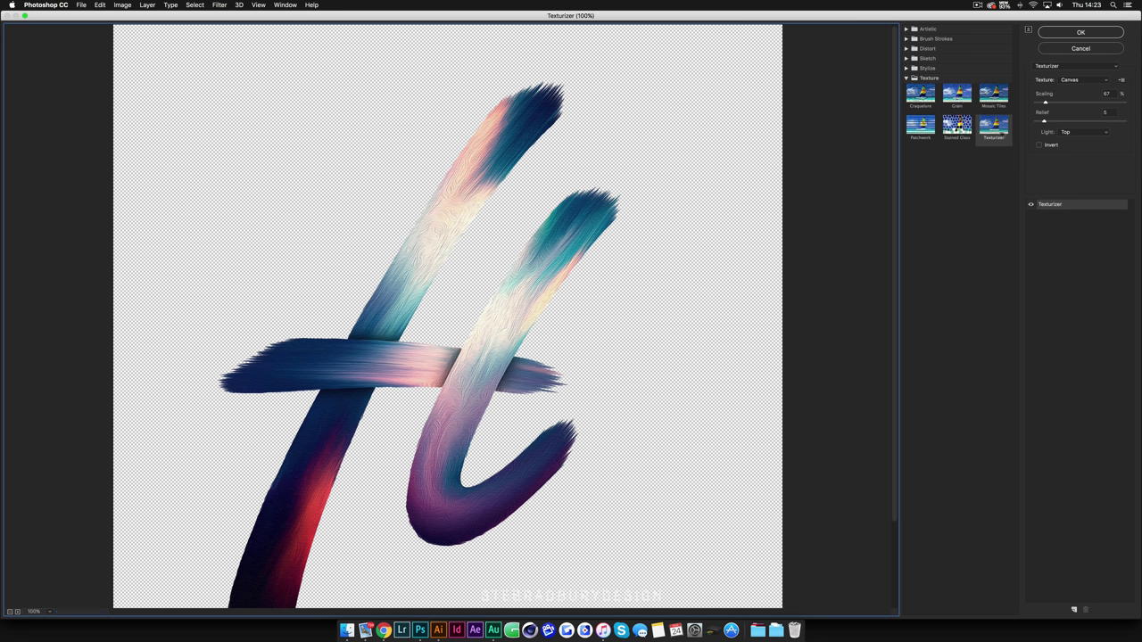
click(1073, 81)
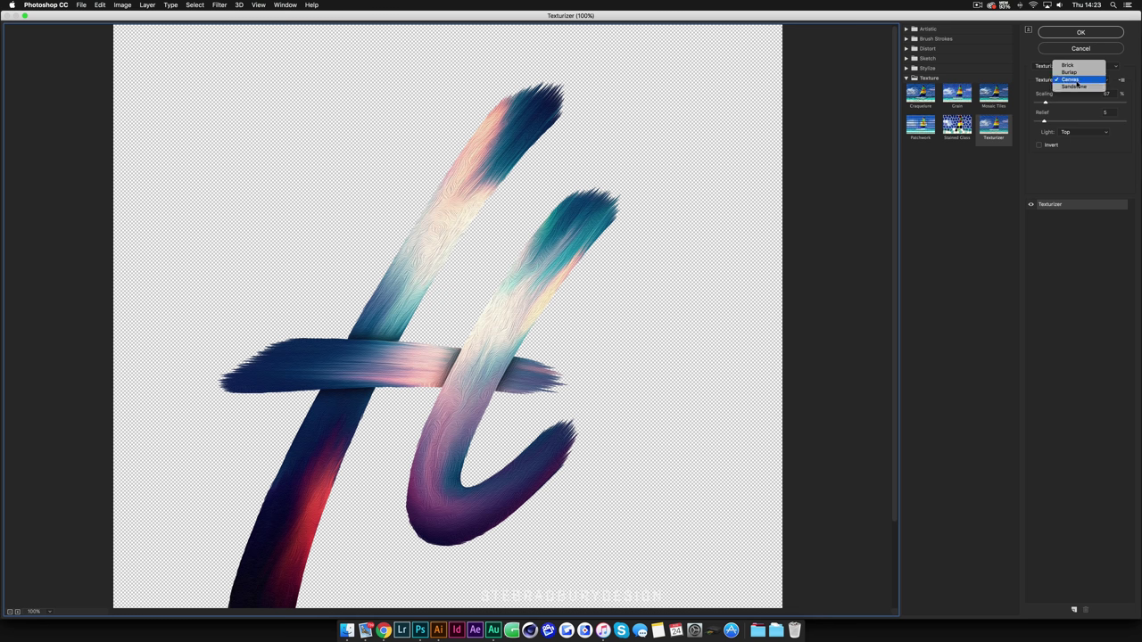
click(1066, 100)
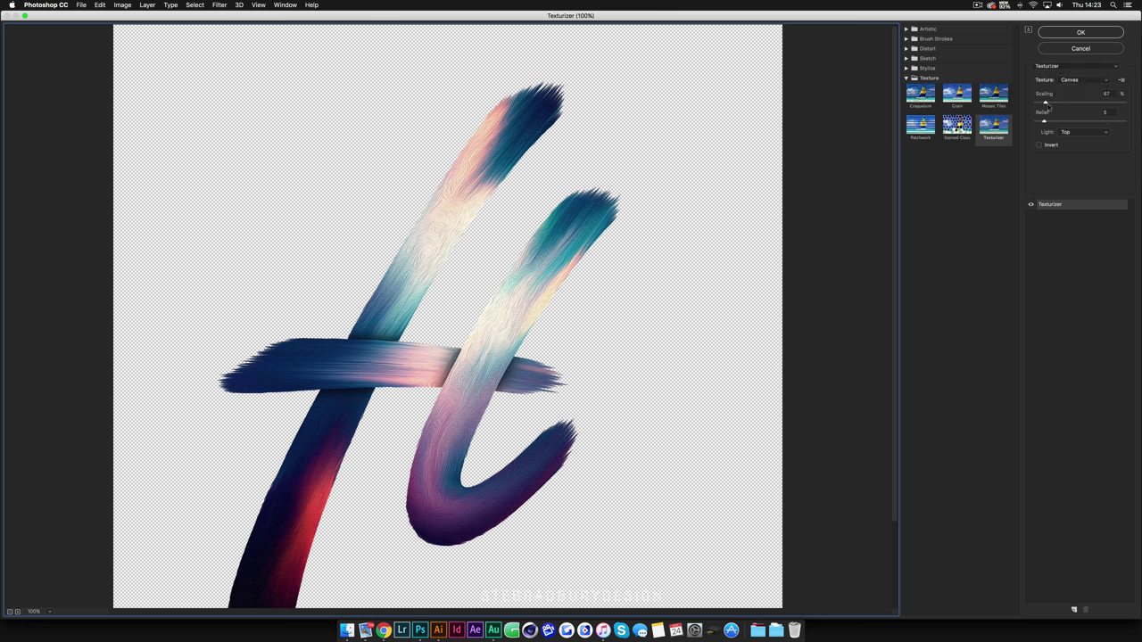
drag(1045, 123, 1051, 122)
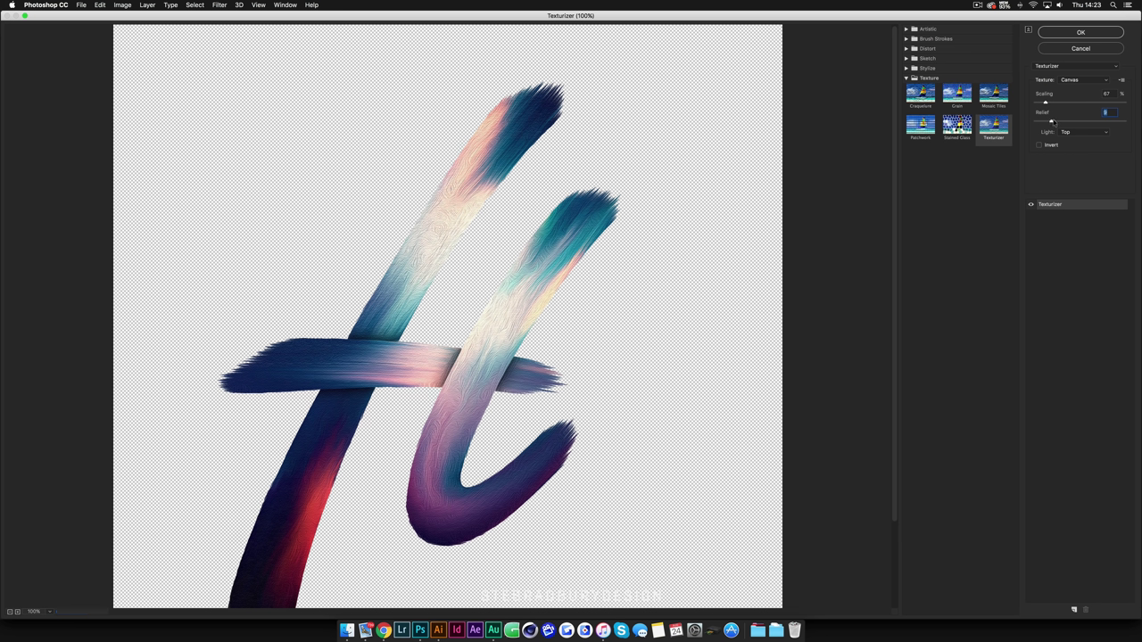